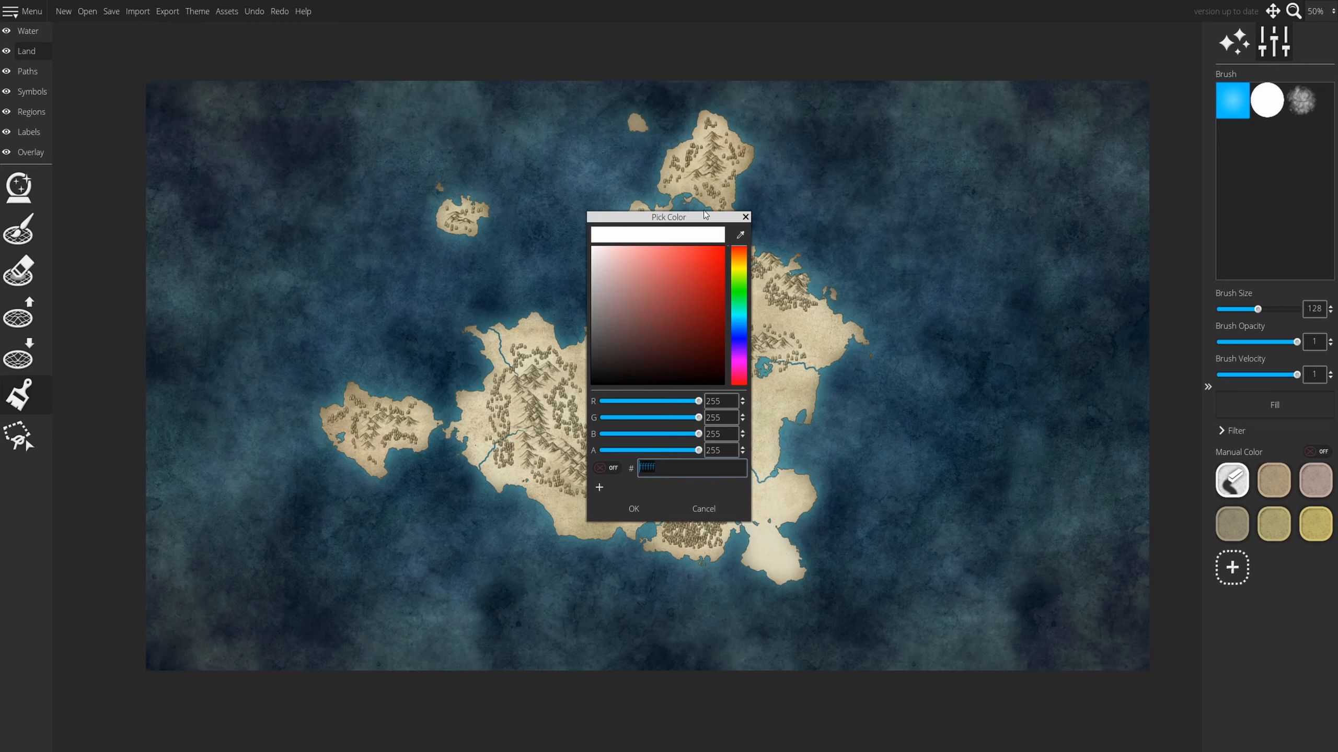
Step: Create a custom green brush colour with hex value 8da362
mouse_move(663, 272)
left_mouse_down()
mouse_move(612, 289)
mouse_move(665, 321)
left_mouse_up()
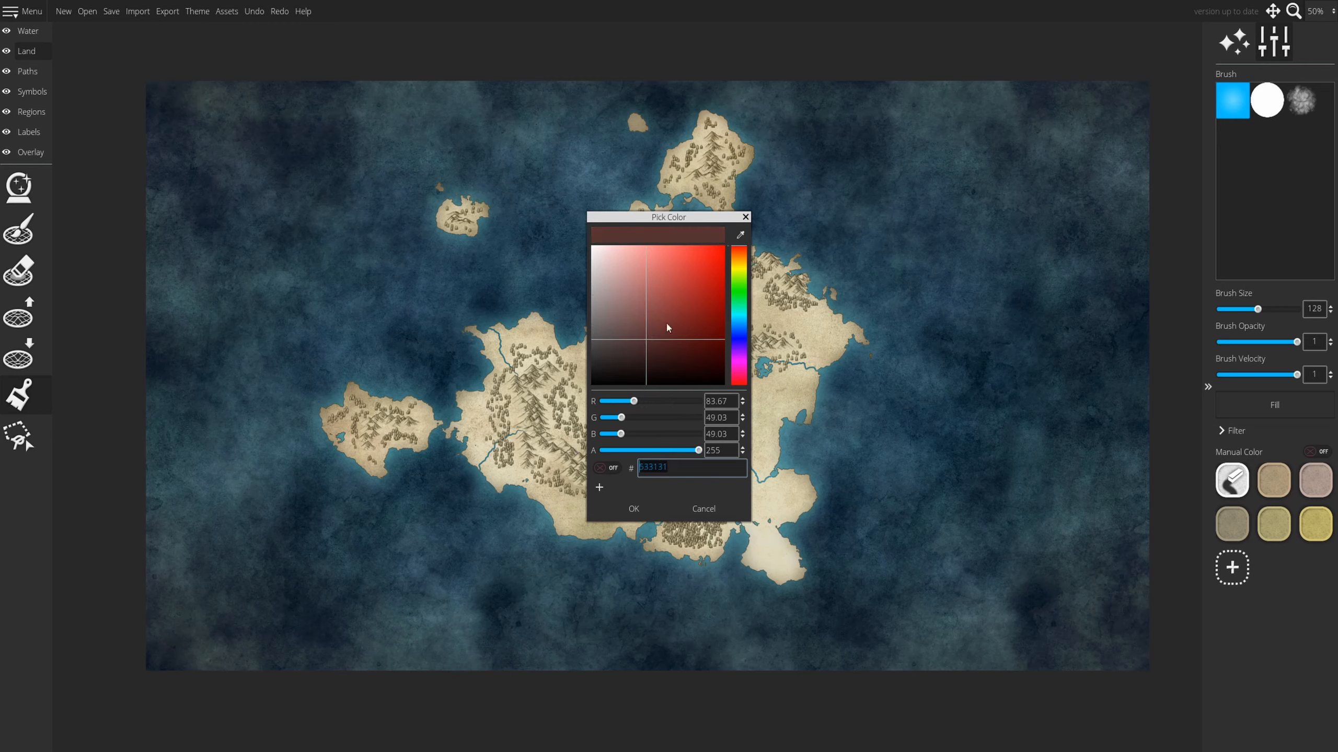
left_click_drag(740, 289, 739, 275)
mouse_move(643, 304)
left_mouse_down()
mouse_move(624, 309)
mouse_move(646, 286)
left_mouse_up()
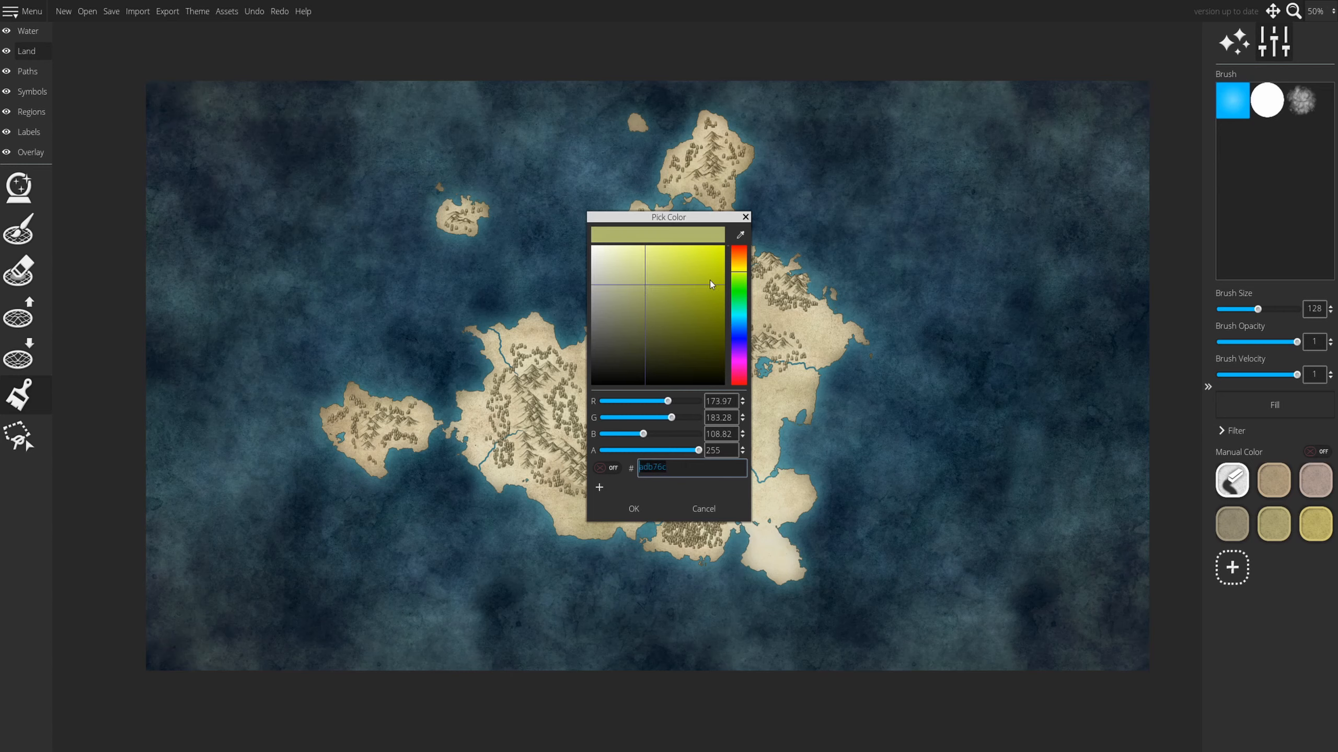
left_click_drag(740, 272, 740, 277)
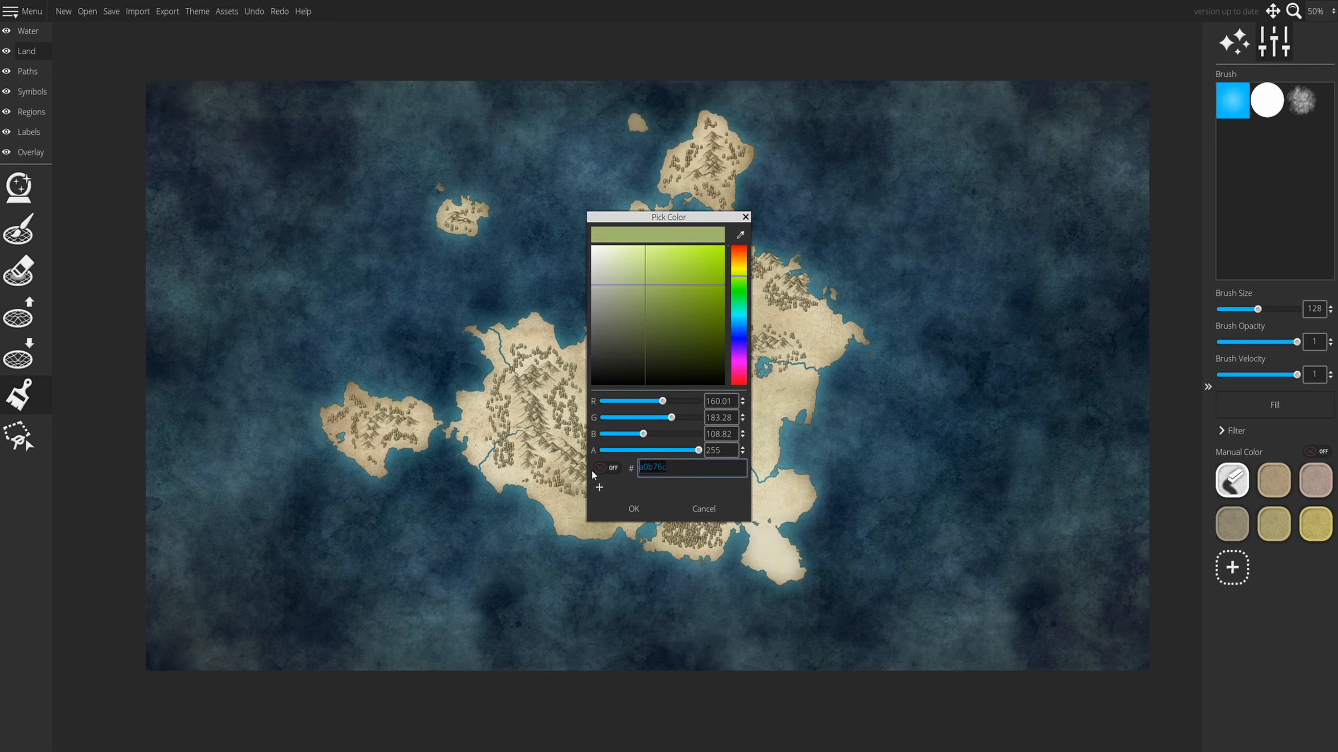
type("8da362")
key("Return")
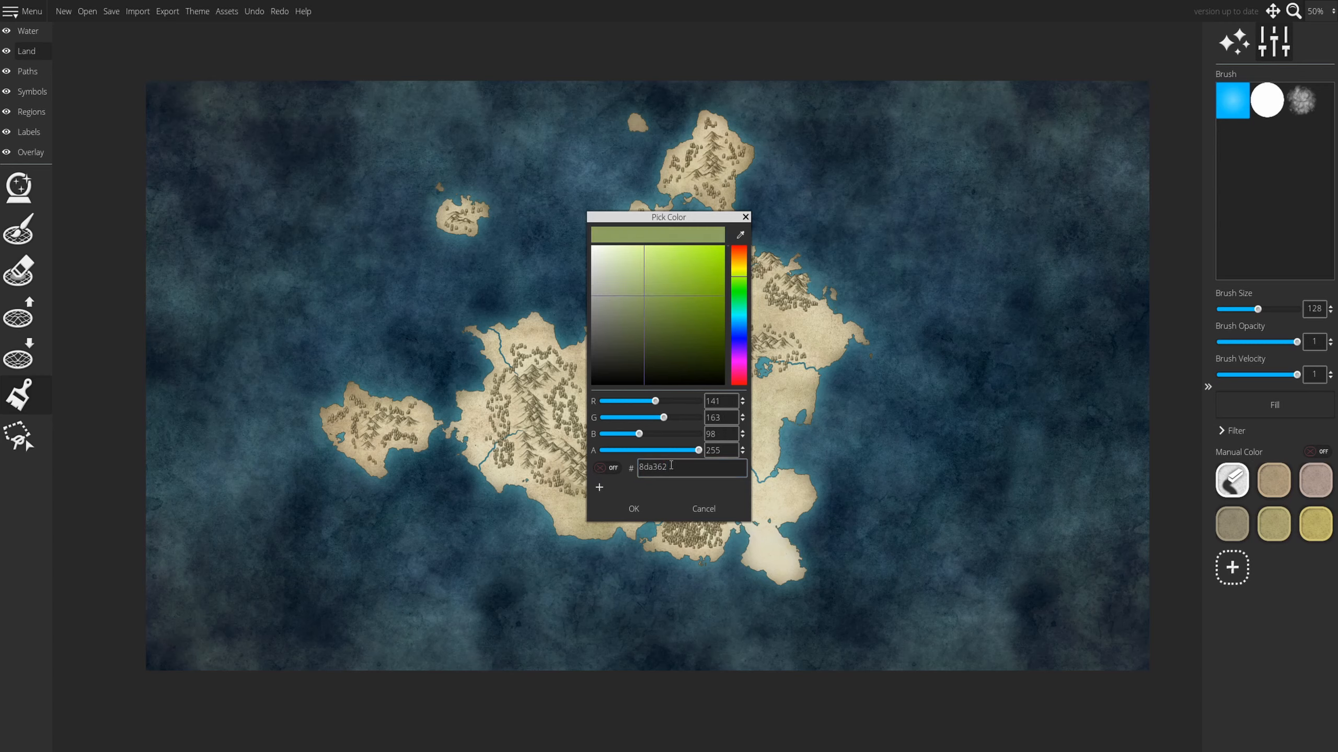
left_click(634, 508)
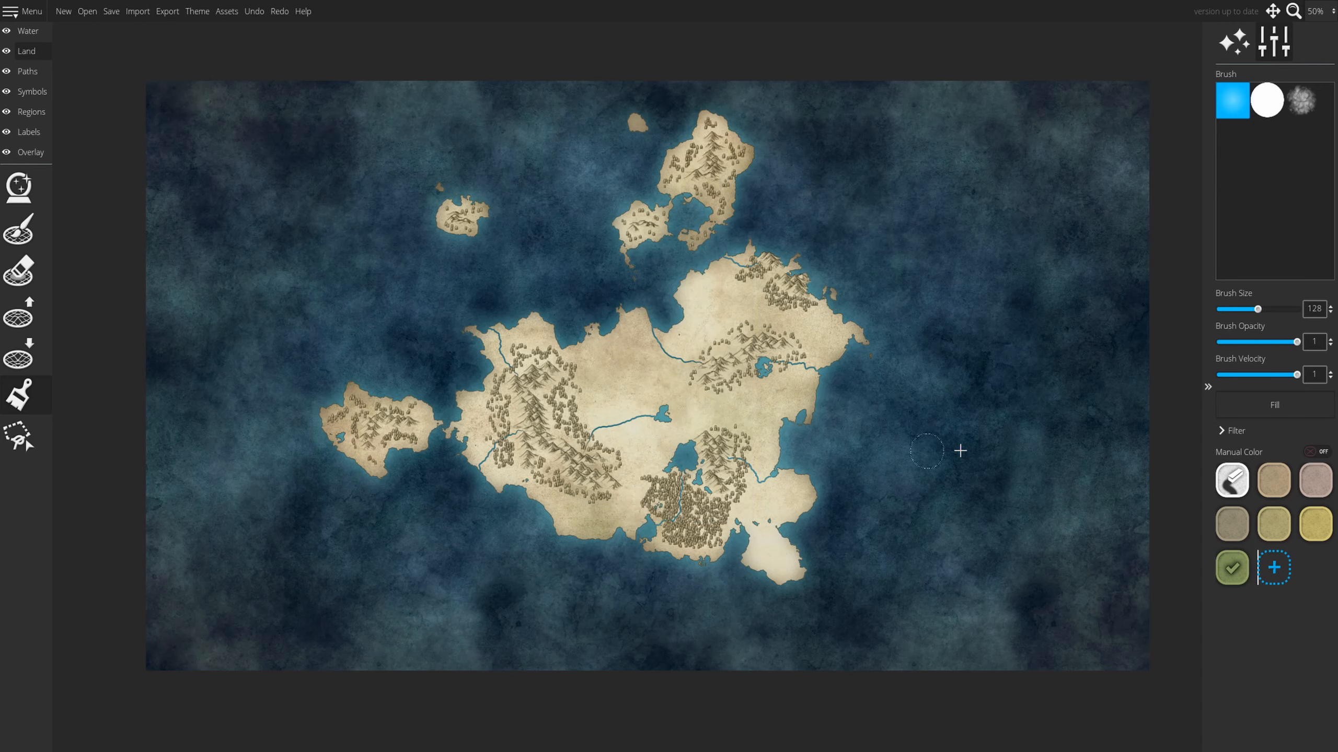
Step: Name the new green colour swatch "Green Fields"
left_click(1229, 567)
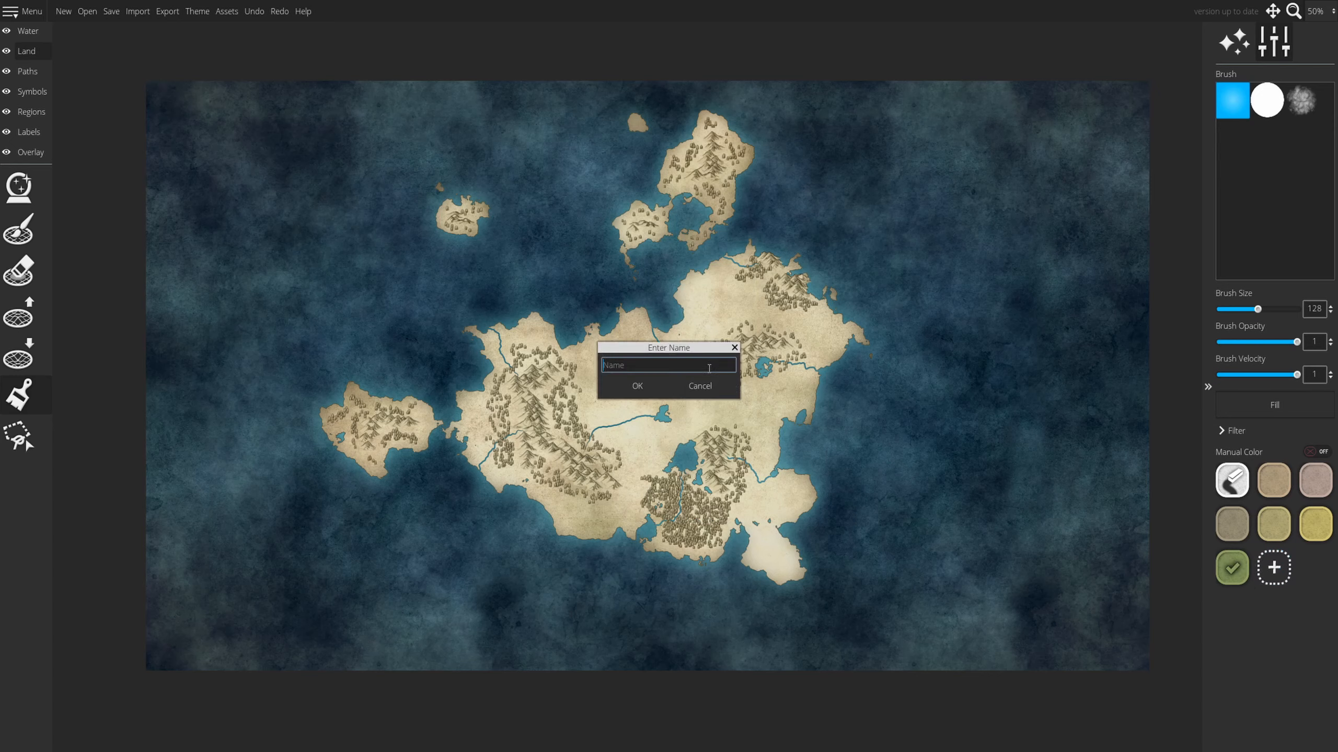
type("Green Fields")
key("Return")
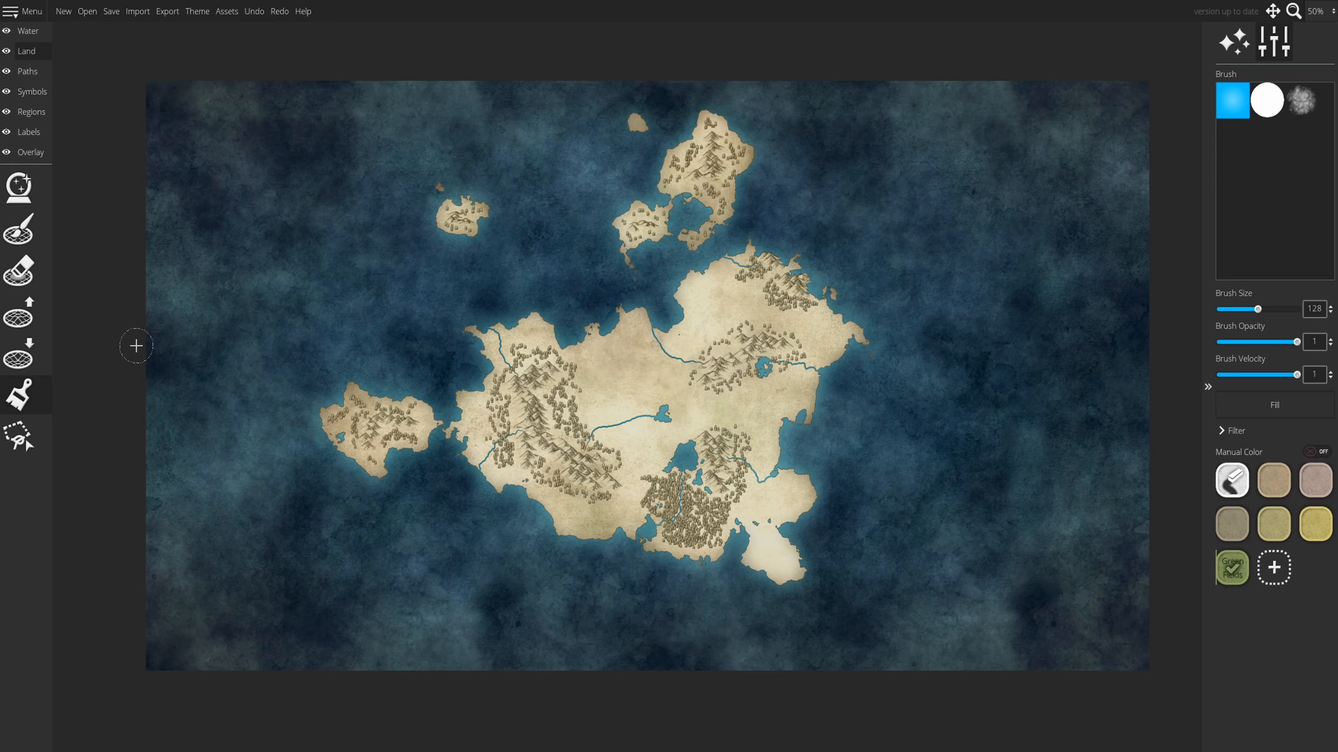
Step: Try painting the main continent's north, west and south with Green Fields on all element types, and undo the strokes
mouse_move(604, 365)
left_mouse_down()
mouse_move(635, 349)
mouse_move(629, 316)
mouse_move(661, 341)
mouse_move(650, 364)
mouse_move(604, 324)
mouse_move(626, 367)
left_mouse_up()
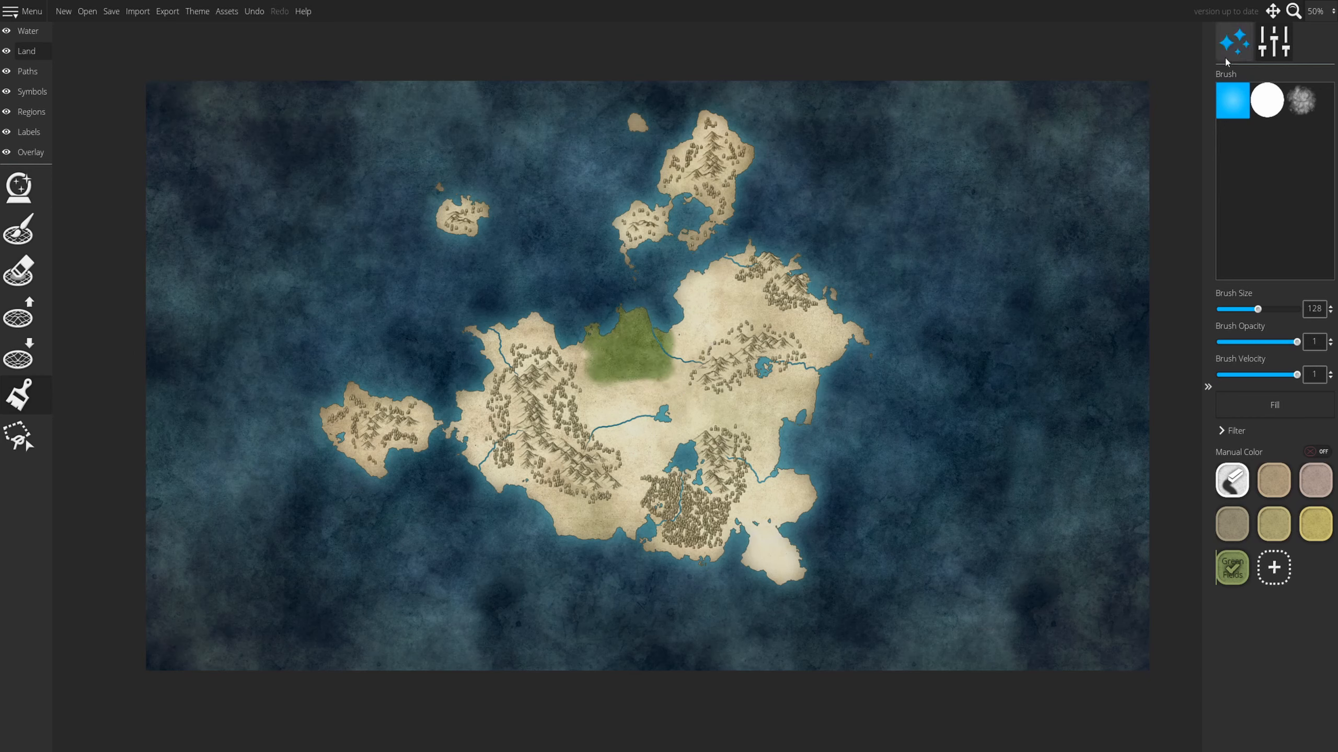
left_click(1321, 11)
left_click(1325, 110)
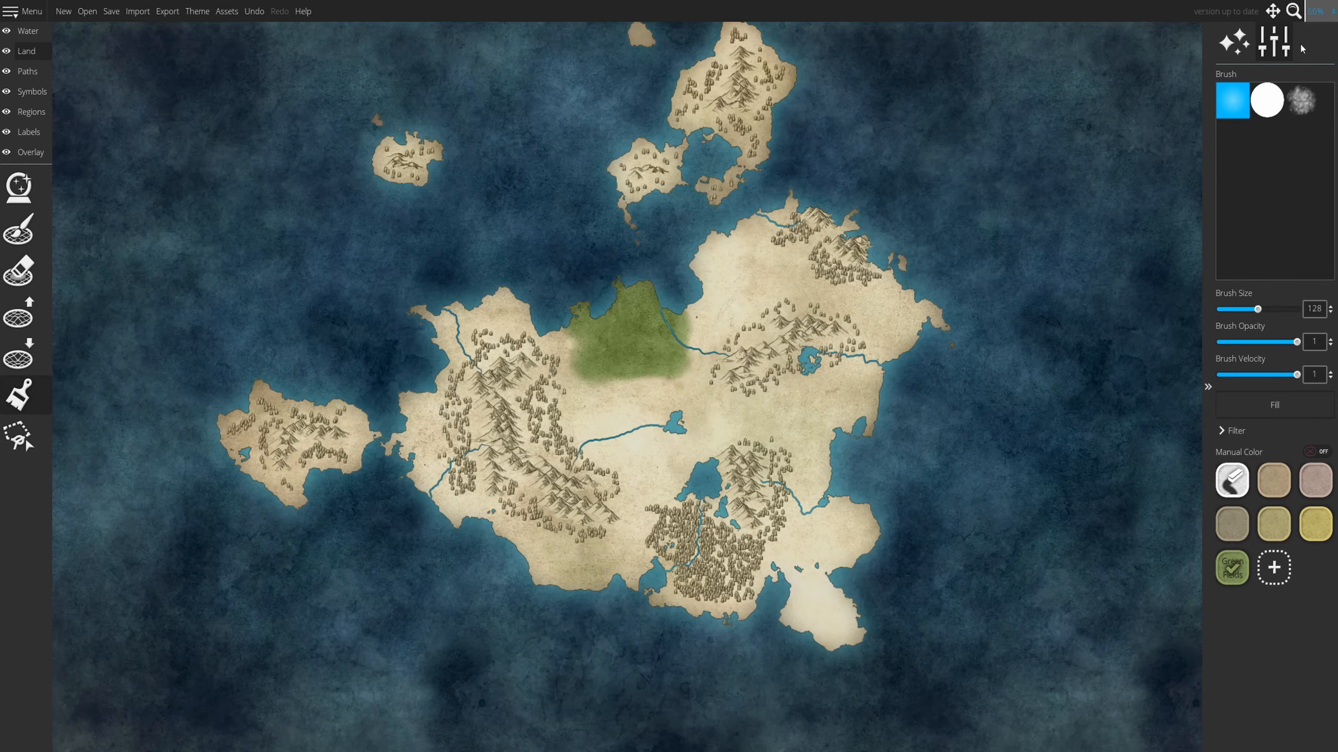
left_click(1272, 11)
left_click_drag(954, 129, 971, 194)
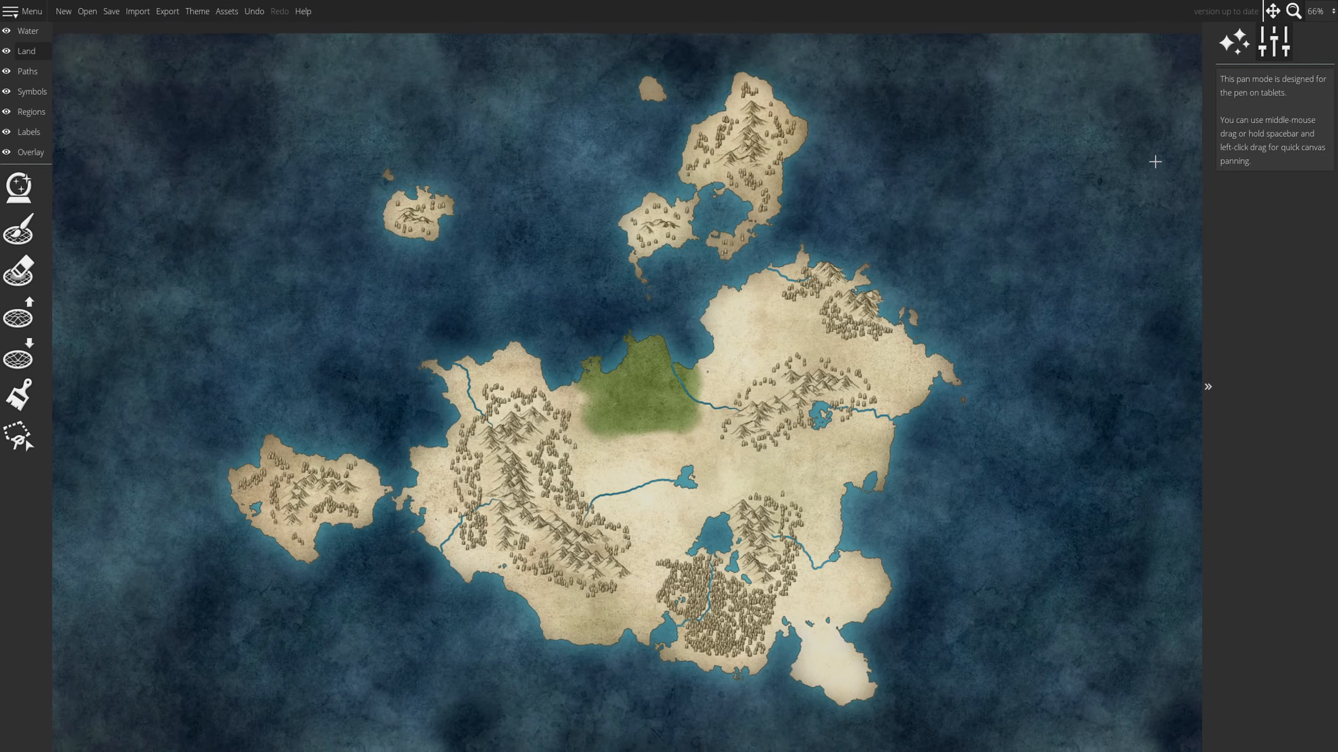
left_click(20, 399)
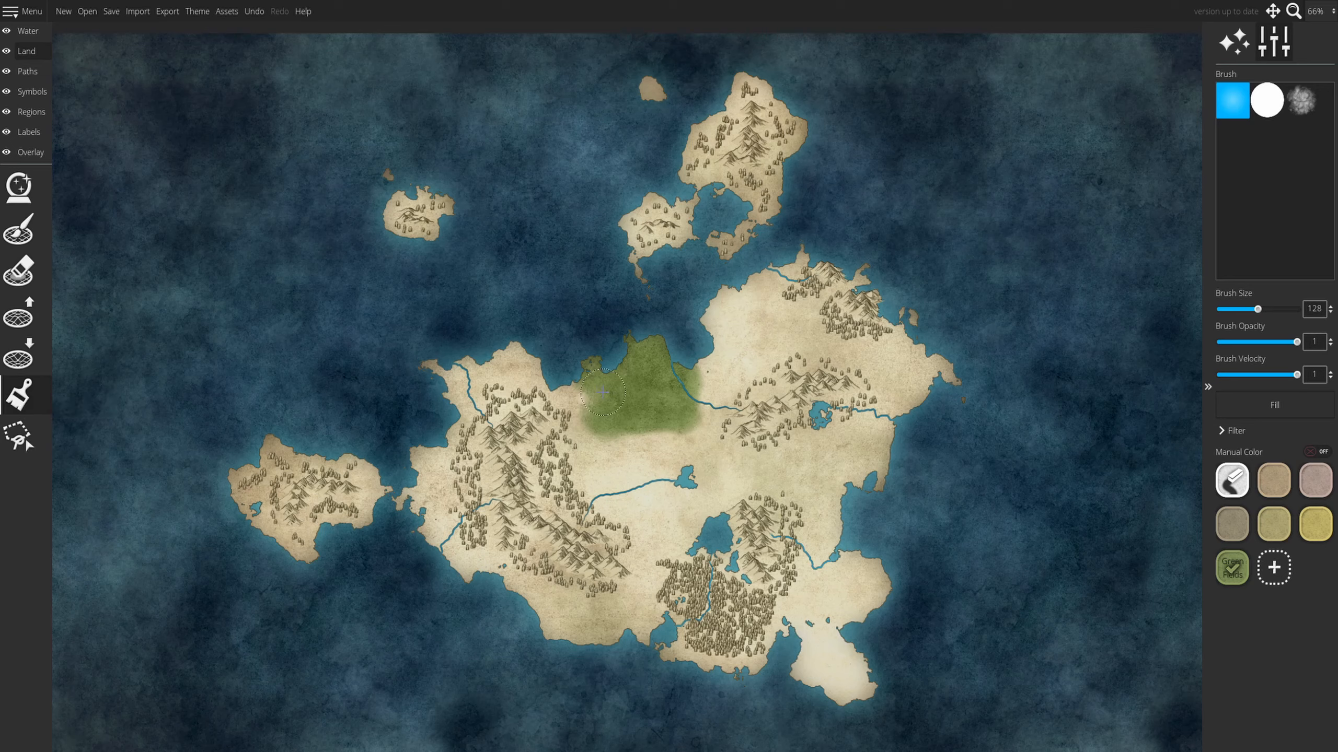
mouse_move(638, 409)
left_mouse_down()
mouse_move(534, 412)
mouse_move(473, 444)
mouse_move(495, 393)
mouse_move(566, 417)
mouse_move(440, 450)
mouse_move(554, 460)
mouse_move(477, 486)
mouse_move(612, 499)
mouse_move(443, 537)
mouse_move(576, 587)
mouse_move(611, 622)
mouse_move(803, 590)
left_mouse_up()
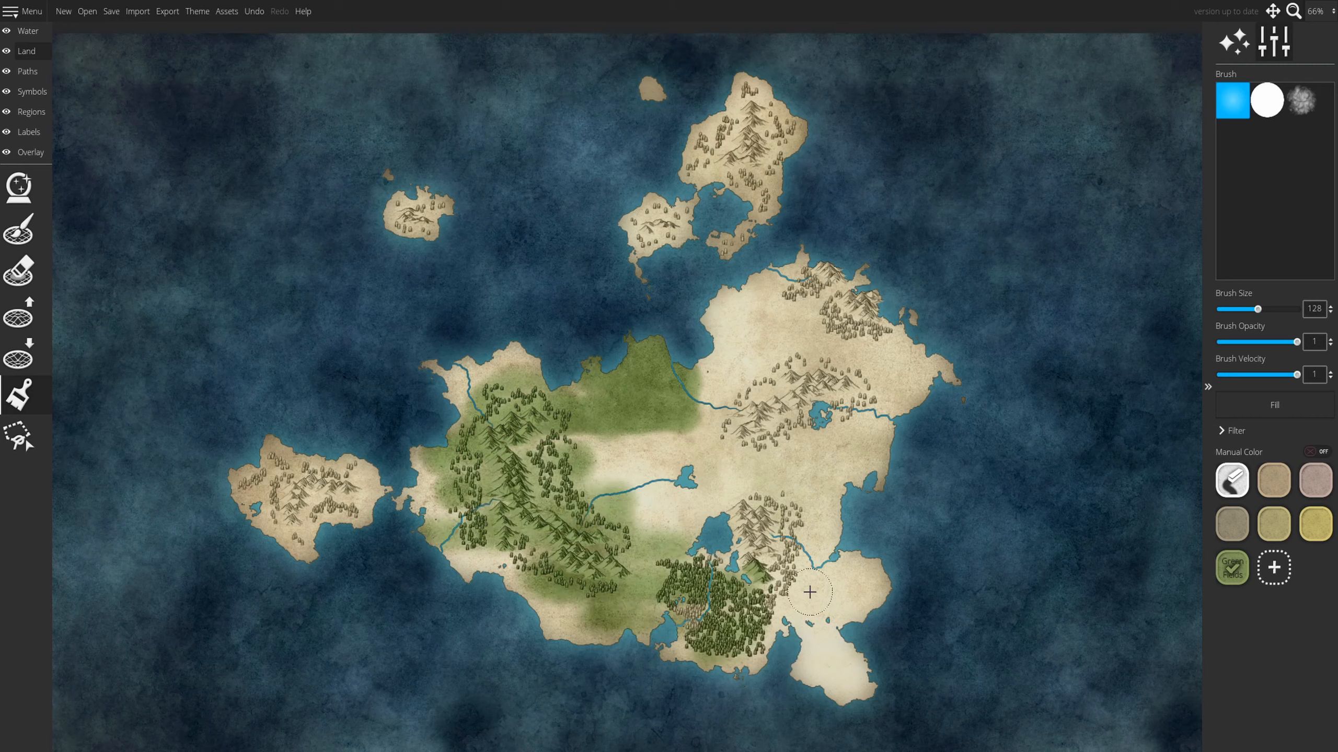
key("ctrl+z")
key("ctrl+z")
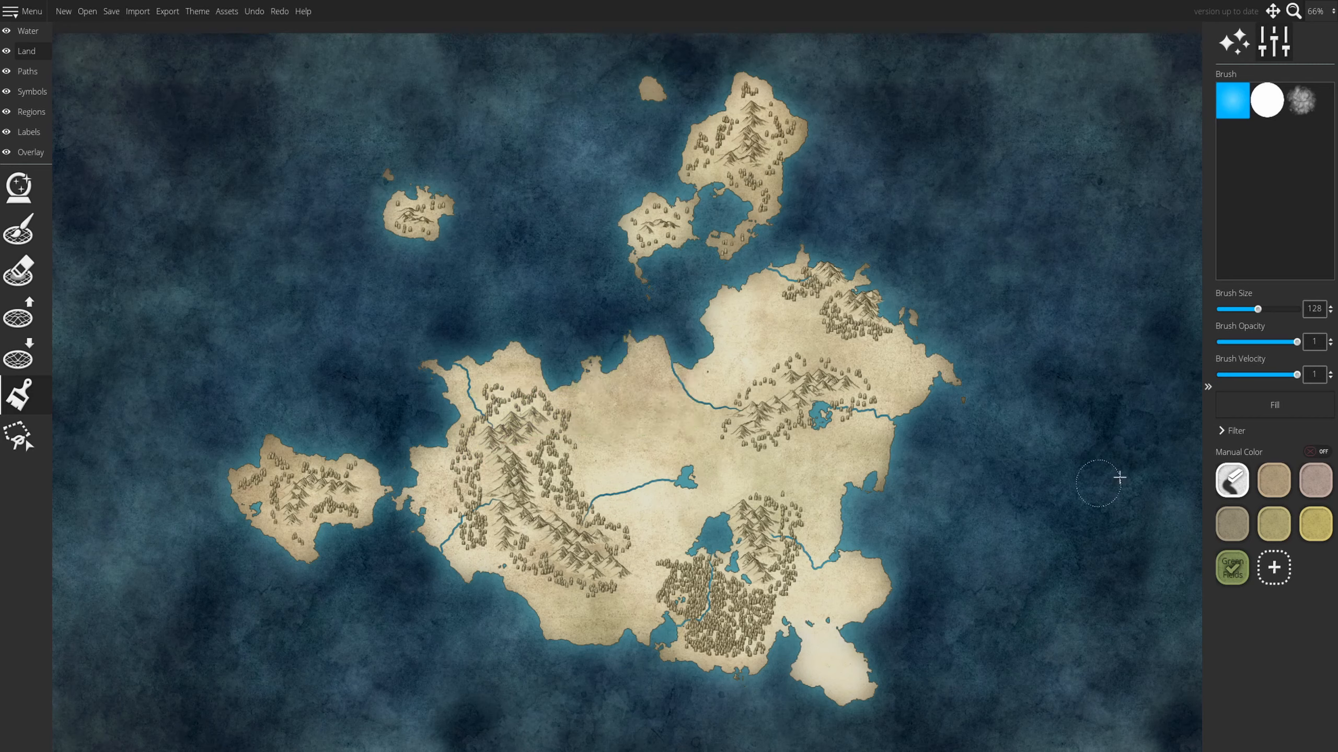
Step: Restrict the colour brush's filter to Ground only and set the brush size to 256
left_click(1221, 431)
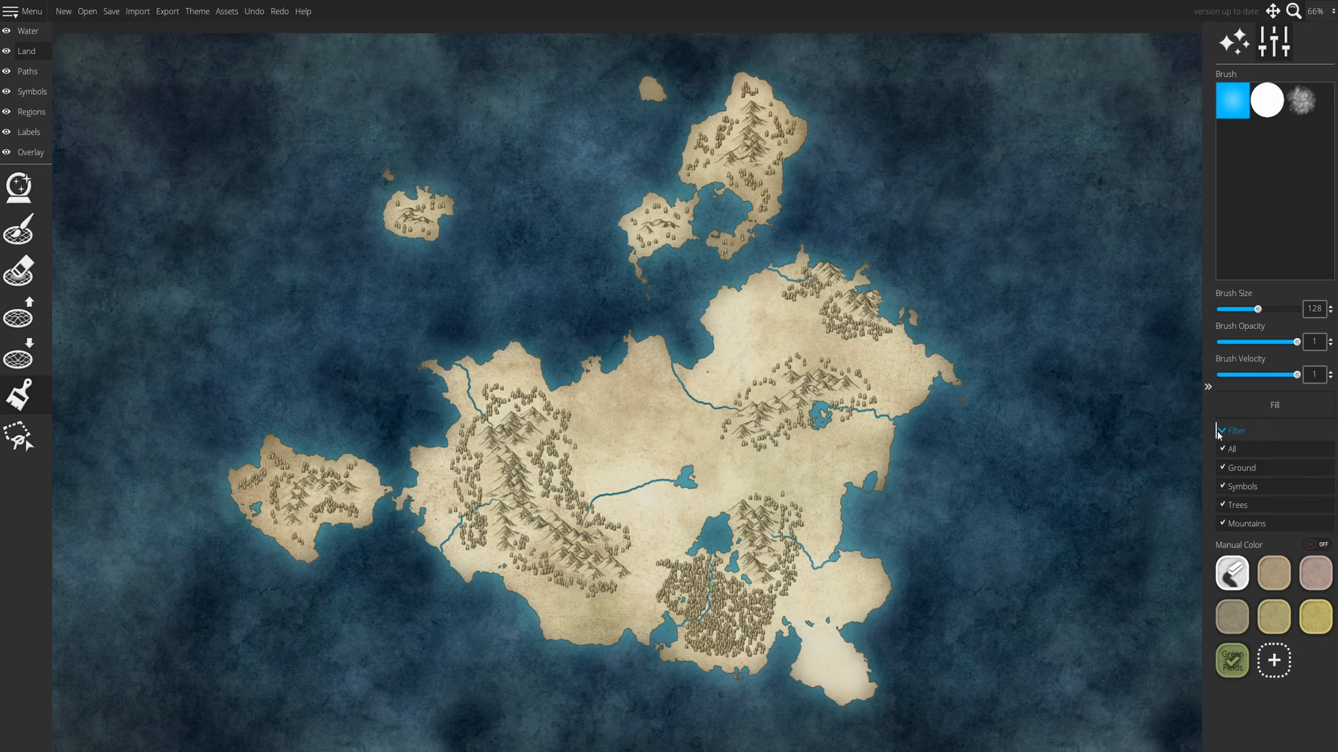
left_click(1222, 448)
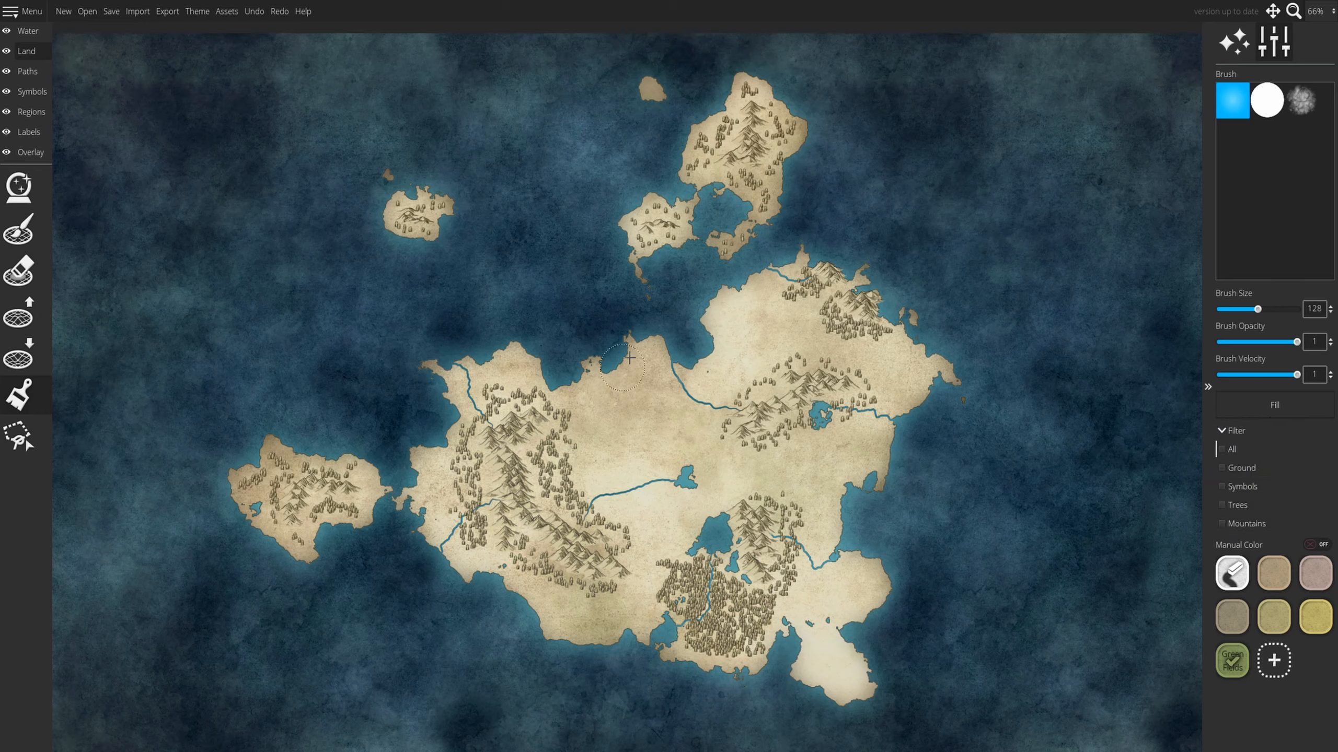
left_click(1228, 474)
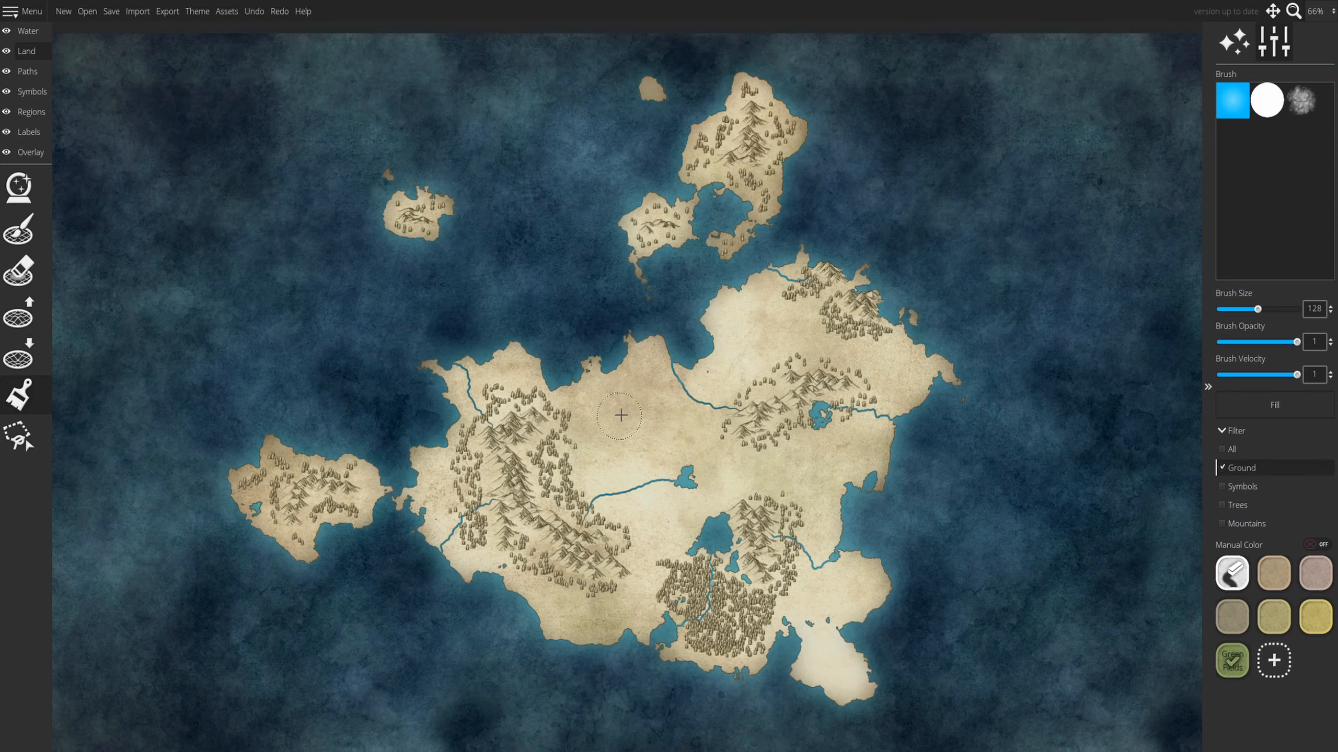
left_click_drag(1267, 312, 1300, 312)
Step: Try painting the ground of the islands and the main continent by hand with Green Fields, and undo it
mouse_move(777, 59)
left_mouse_down()
mouse_move(639, 84)
mouse_move(478, 179)
mouse_move(610, 86)
mouse_move(636, 84)
mouse_move(584, 275)
left_mouse_up()
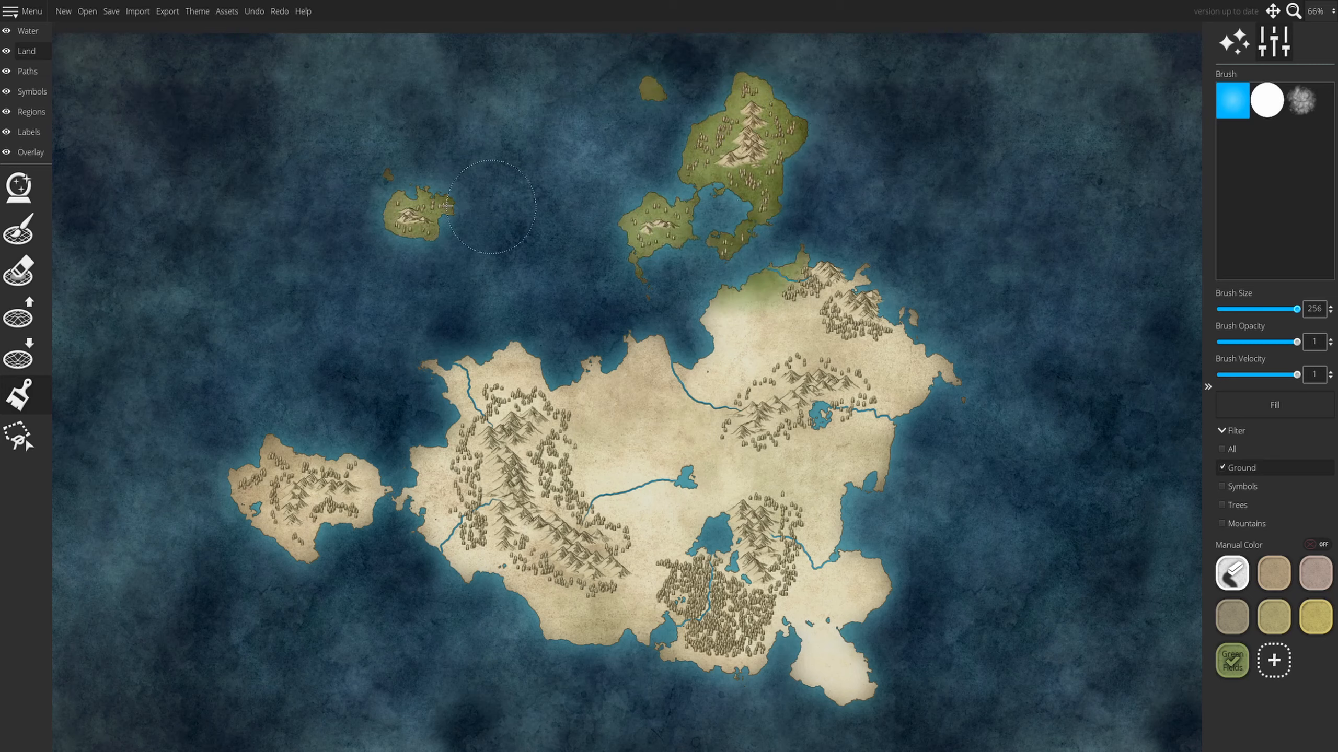
mouse_move(764, 285)
left_mouse_down()
mouse_move(884, 322)
mouse_move(661, 387)
mouse_move(995, 437)
mouse_move(737, 527)
mouse_move(911, 637)
mouse_move(660, 664)
mouse_move(526, 569)
mouse_move(658, 453)
mouse_move(463, 379)
mouse_move(425, 492)
mouse_move(300, 532)
mouse_move(605, 590)
mouse_move(648, 569)
mouse_move(494, 551)
left_mouse_up()
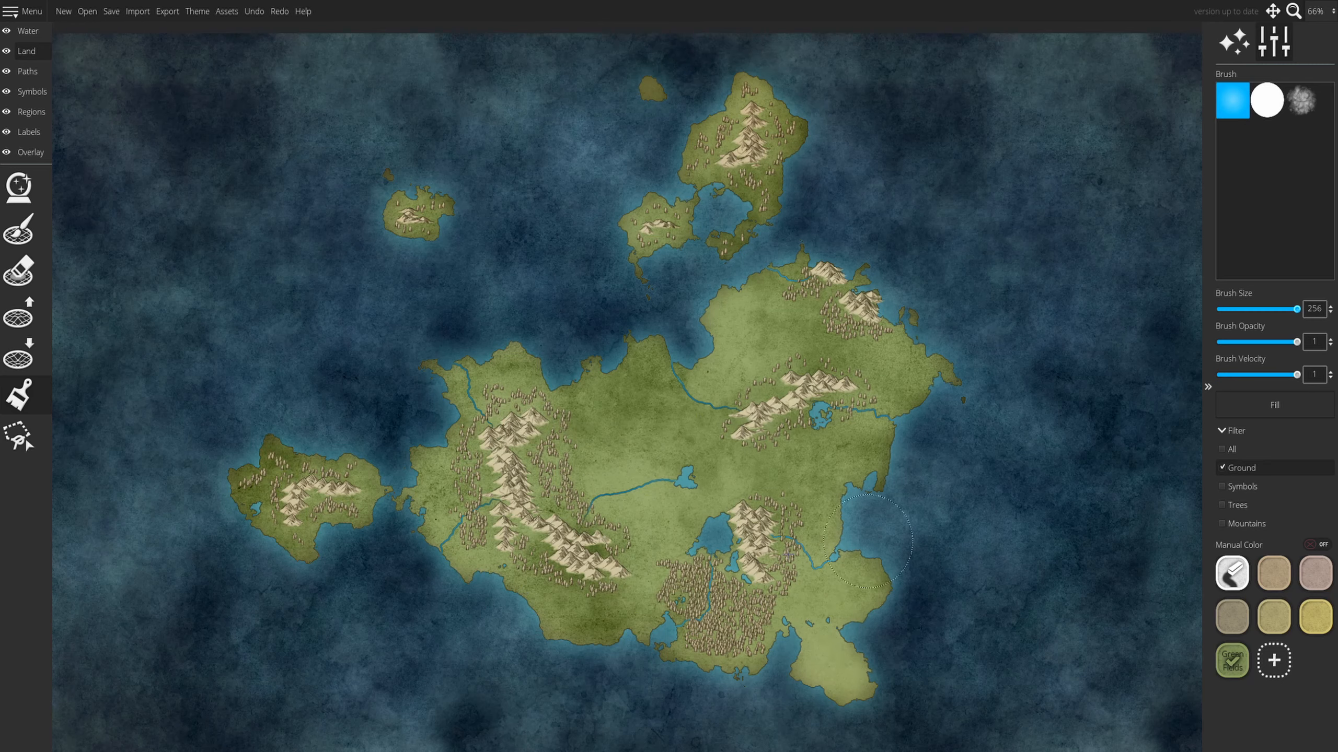
left_click(868, 541)
key("ctrl+z")
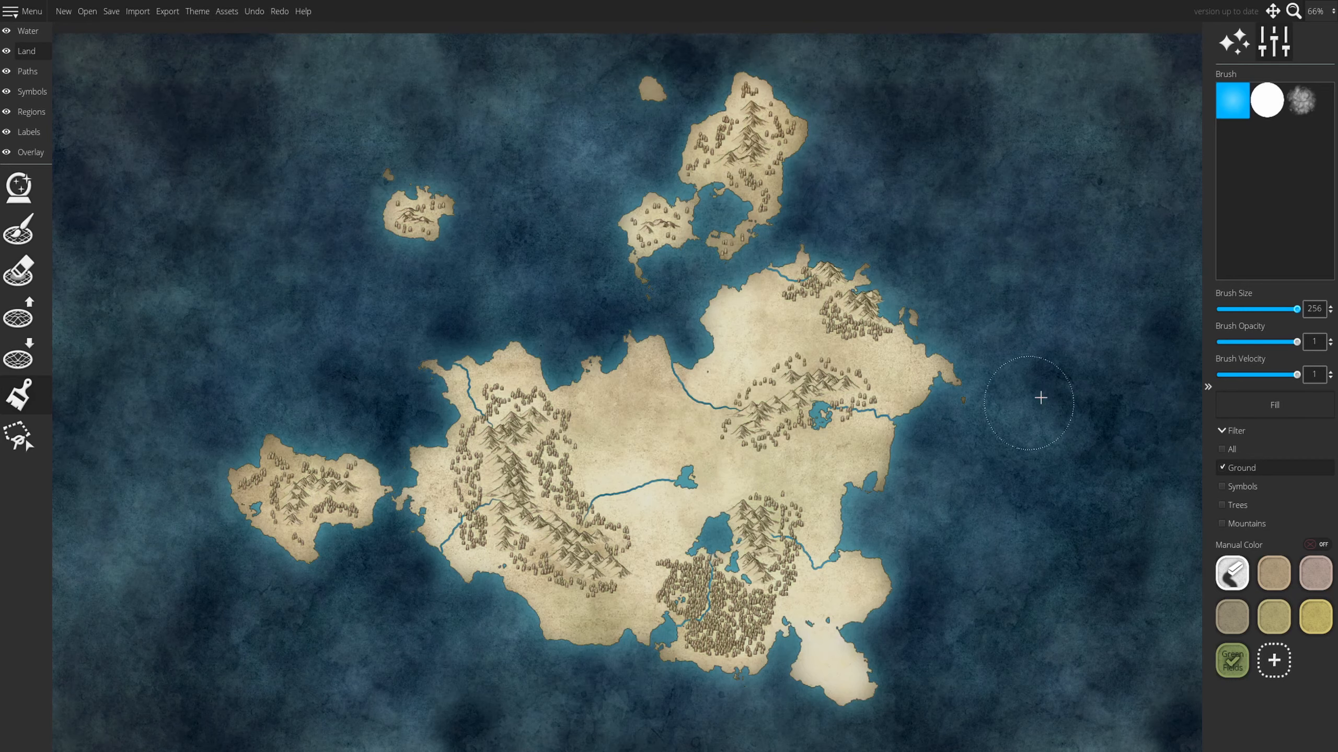
Step: Fill the ground of the whole map with the Green Fields colour
left_click(1236, 408)
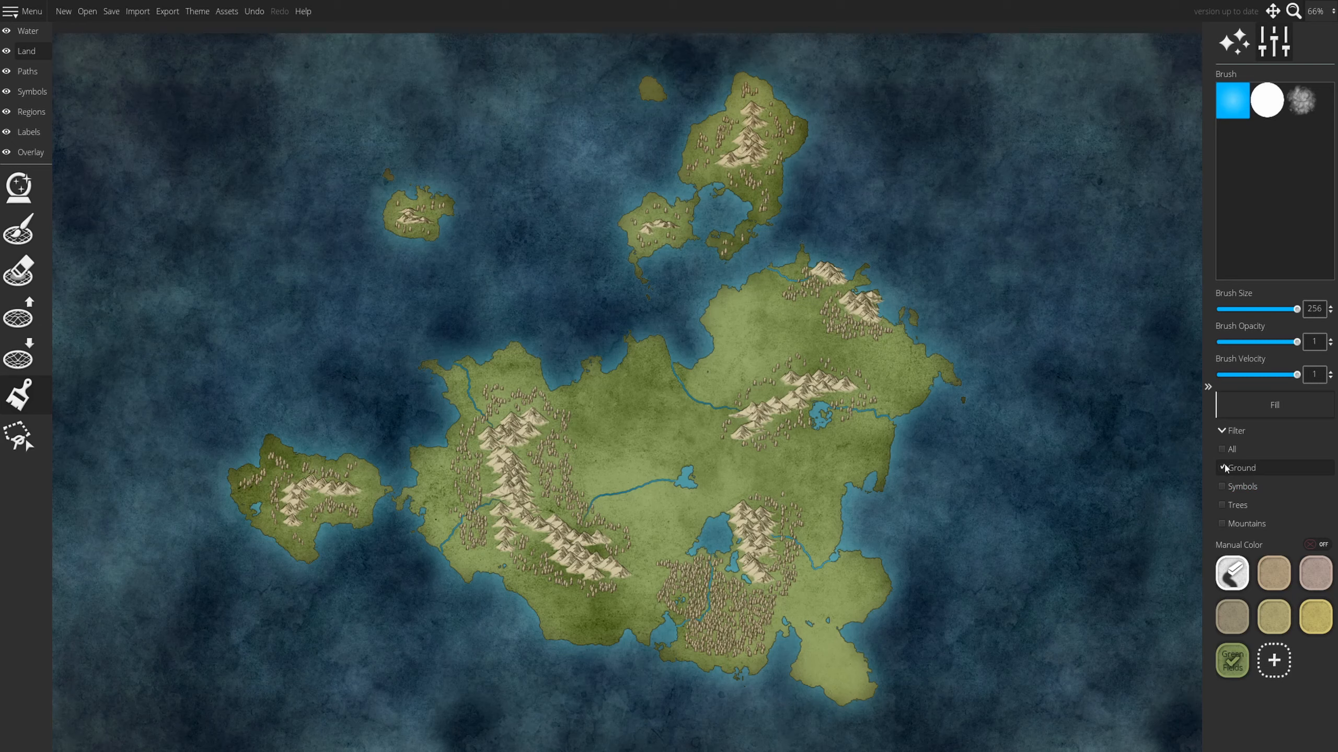
Step: Try filling the trees with Green Fields as well, undo that fill and exclude Trees from the filter again
left_click(1223, 506)
left_click(1262, 413)
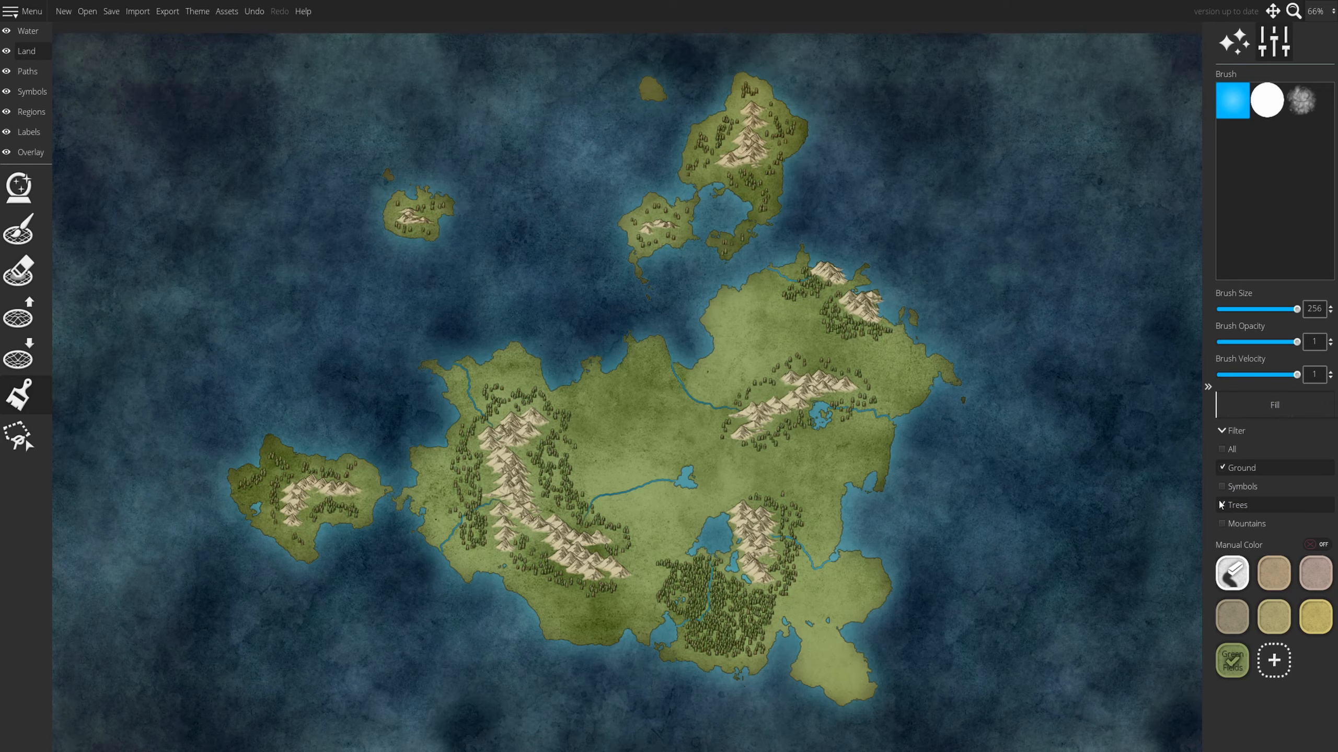
key("ctrl+z")
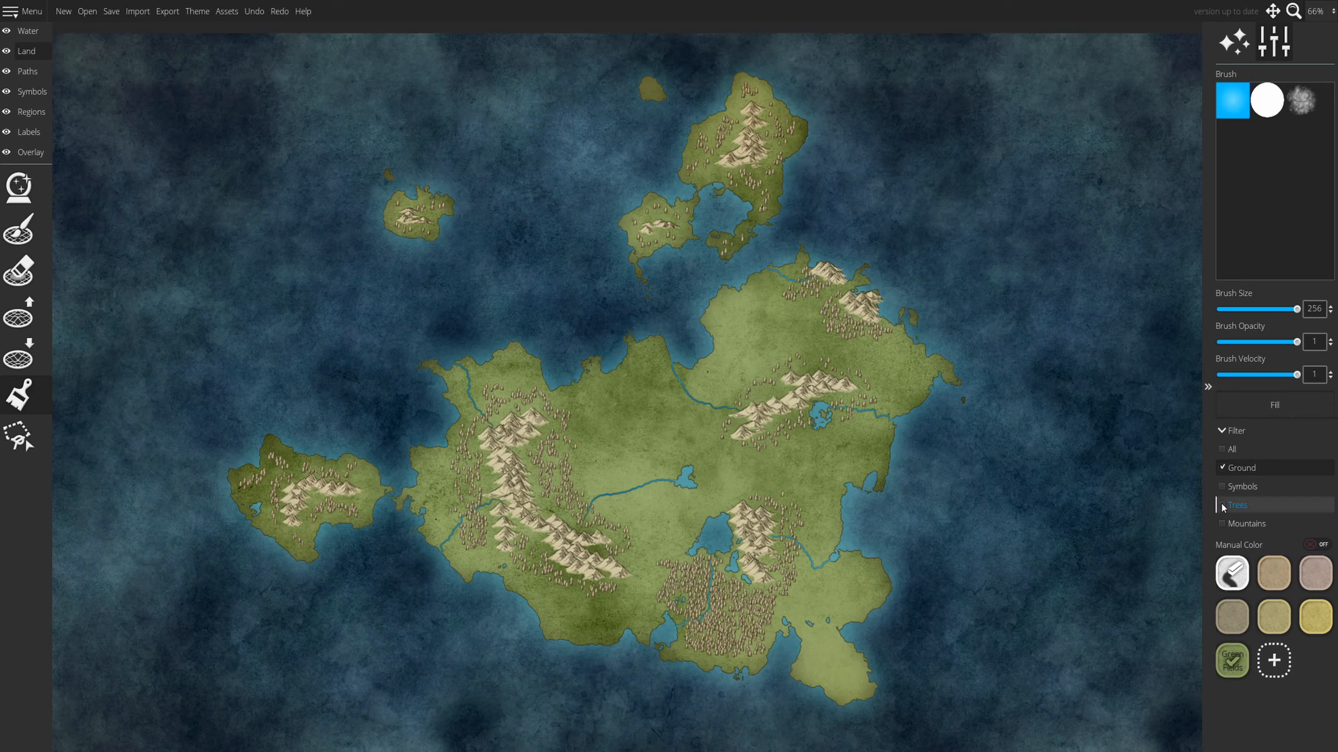
left_click(1222, 506)
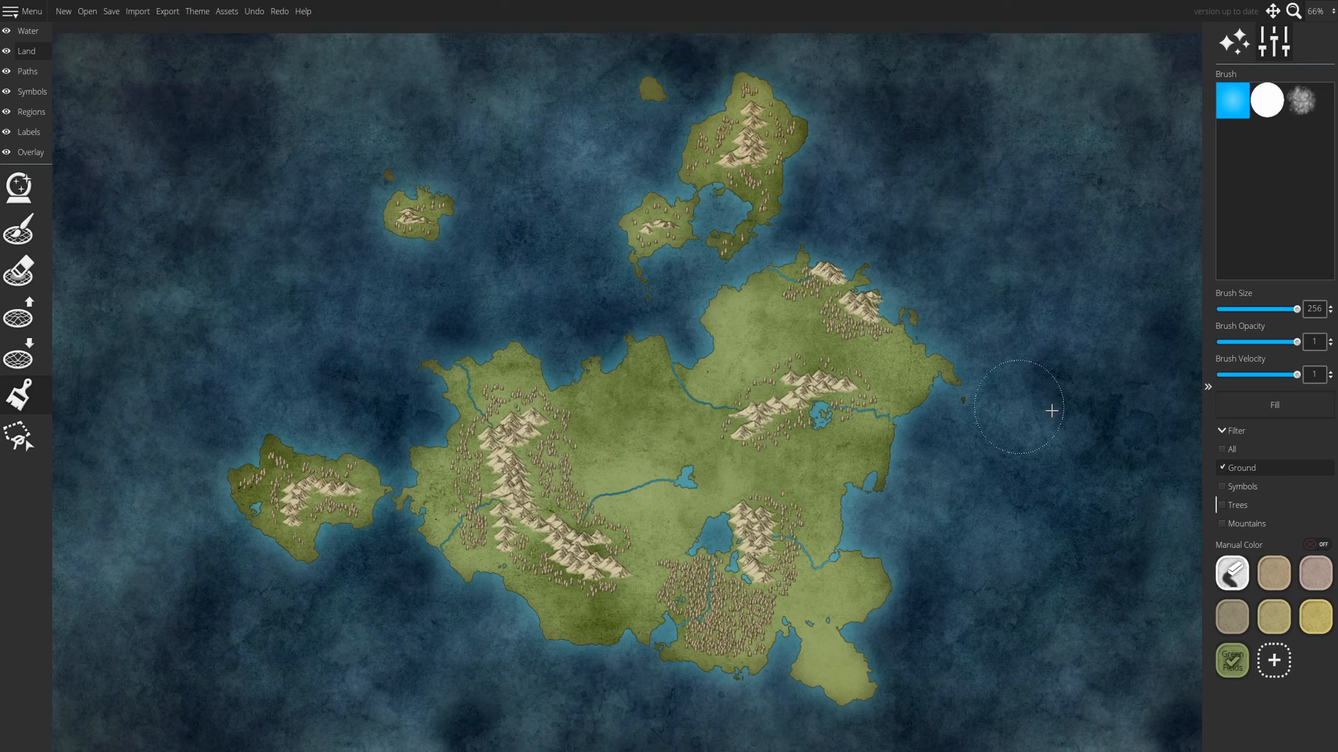
Step: Create a custom brown brush colour with hex value 7c6b52
left_click(1272, 662)
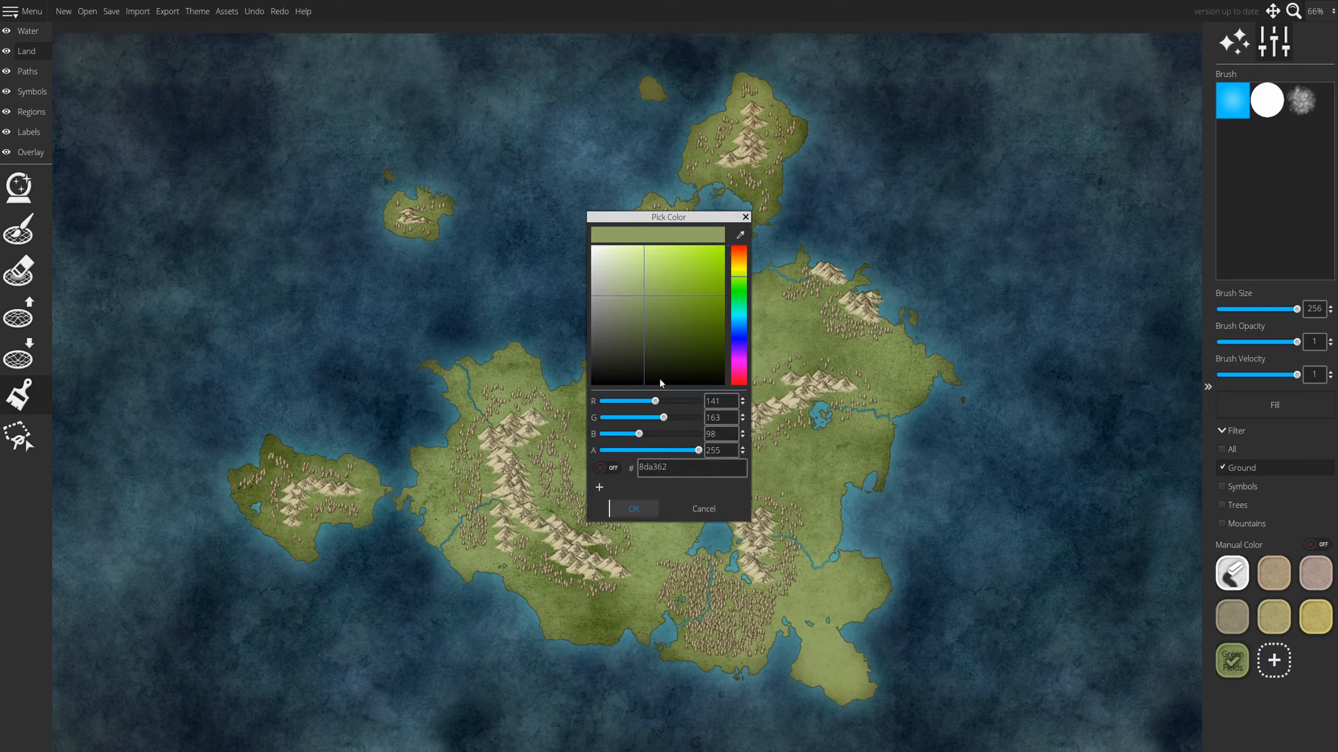
left_click(740, 263)
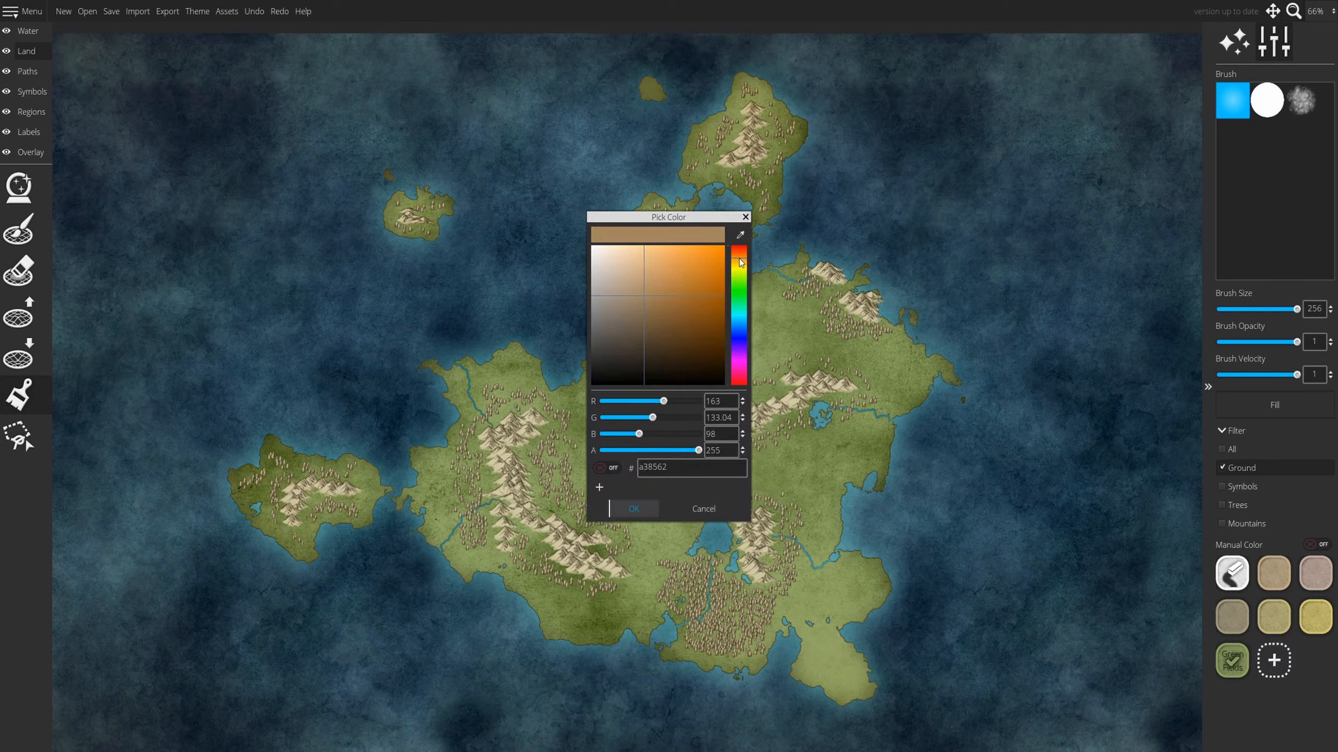
left_click_drag(644, 296, 631, 343)
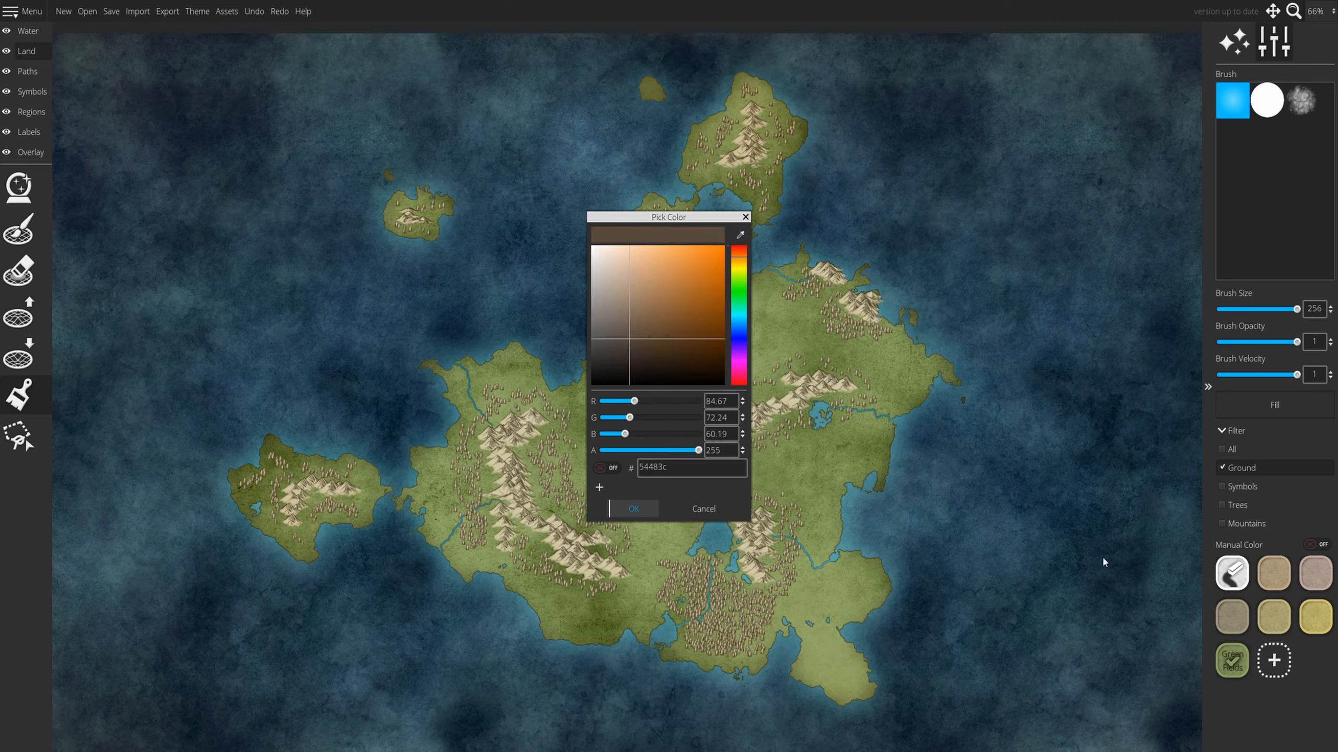
left_click_drag(678, 465, 607, 458)
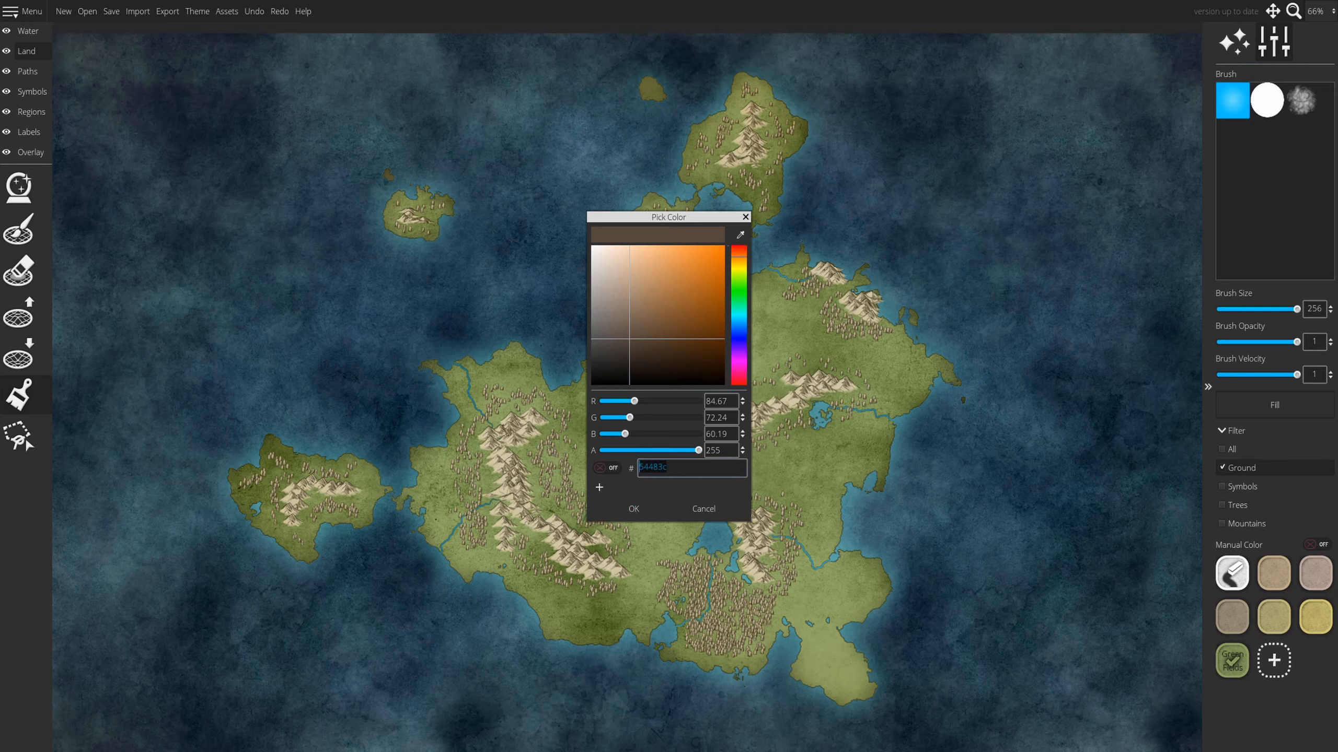
type("7c6b52")
key("Return")
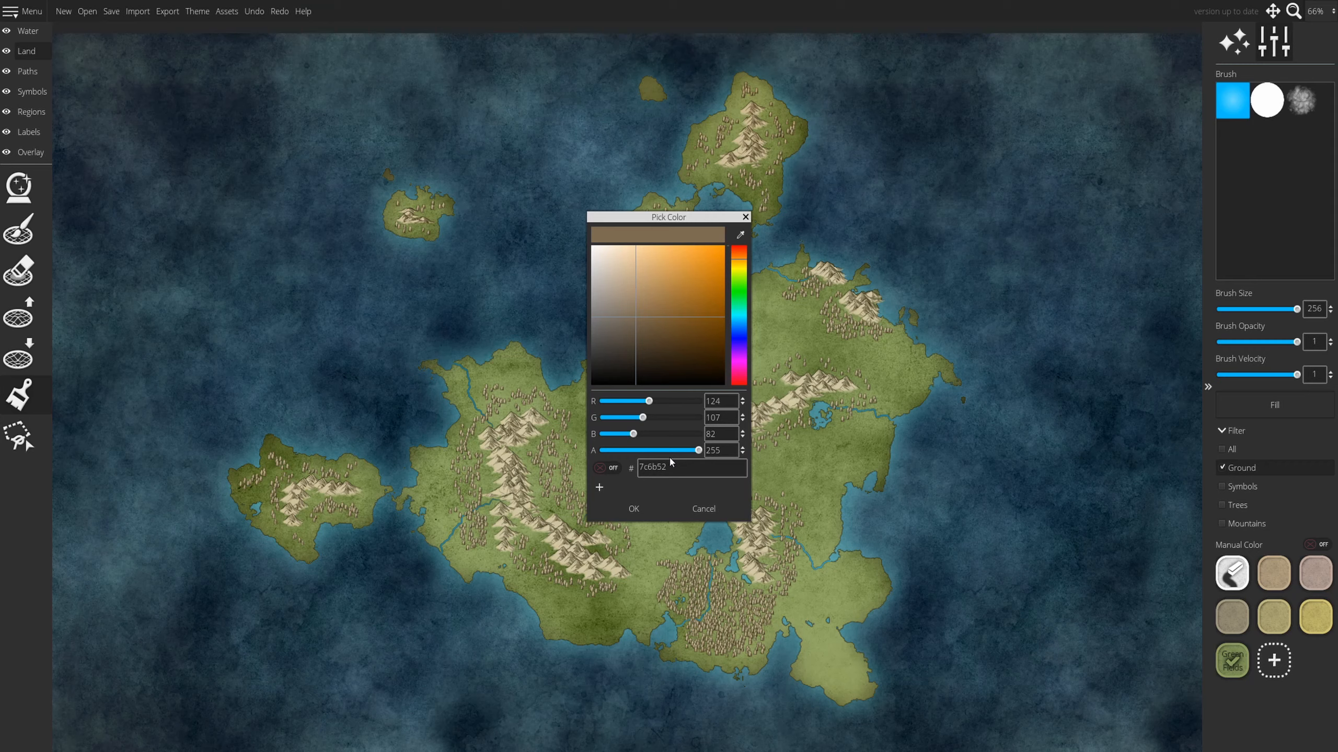
left_click(633, 508)
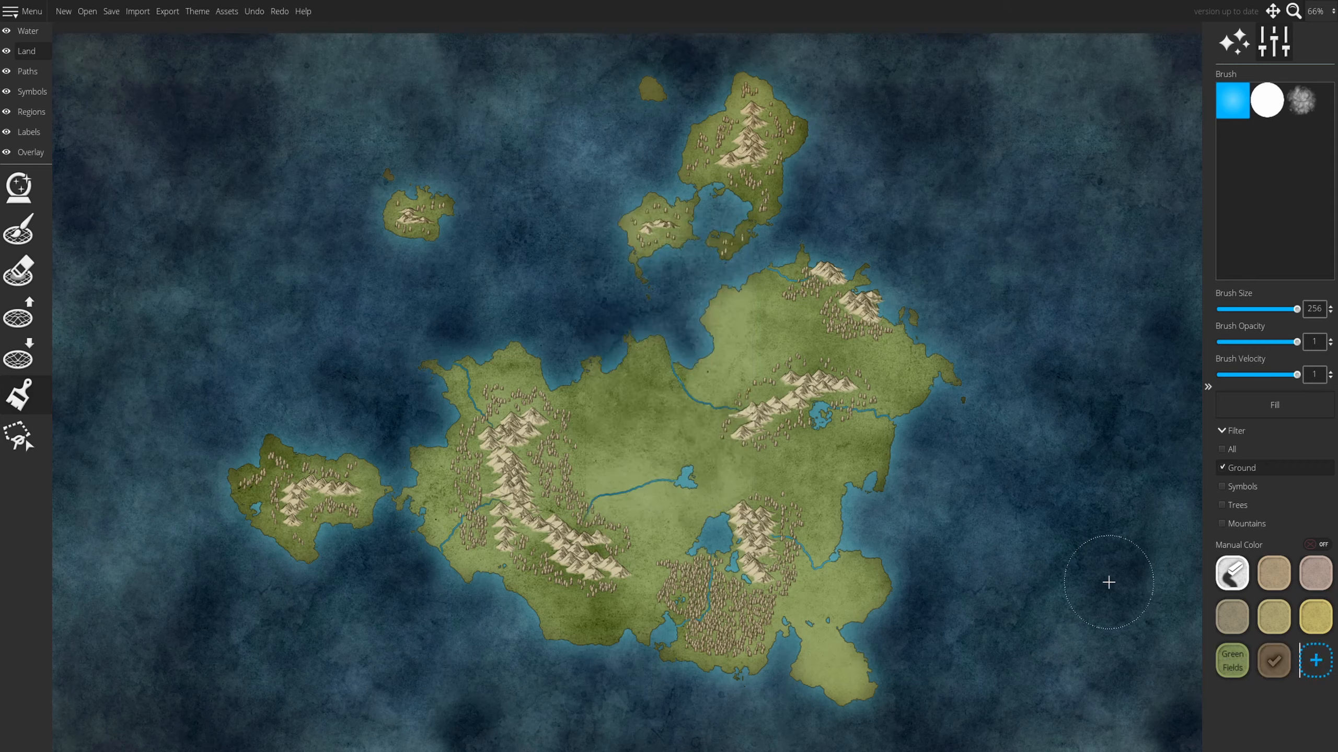
Step: Name the new brown colour swatch "Mountains"
right_click(1287, 671)
left_click(1306, 684)
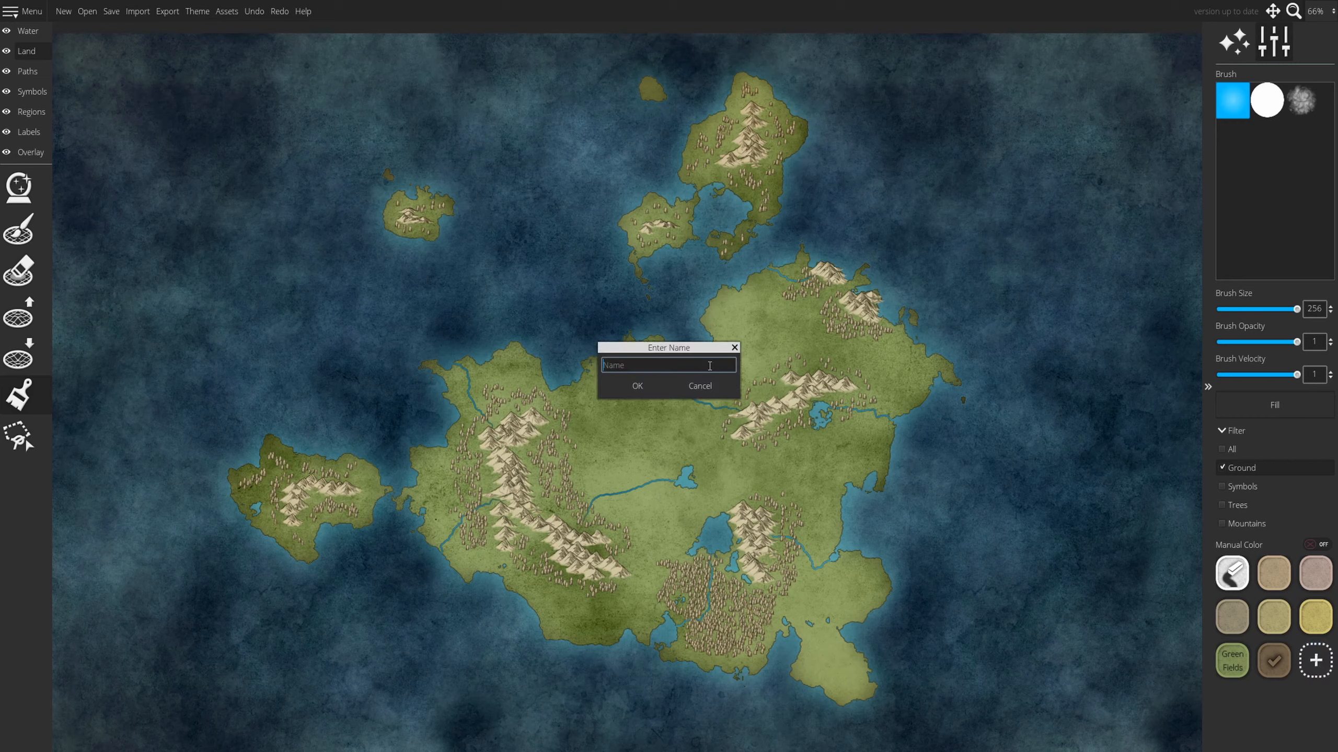
type("Mountains")
key("Return")
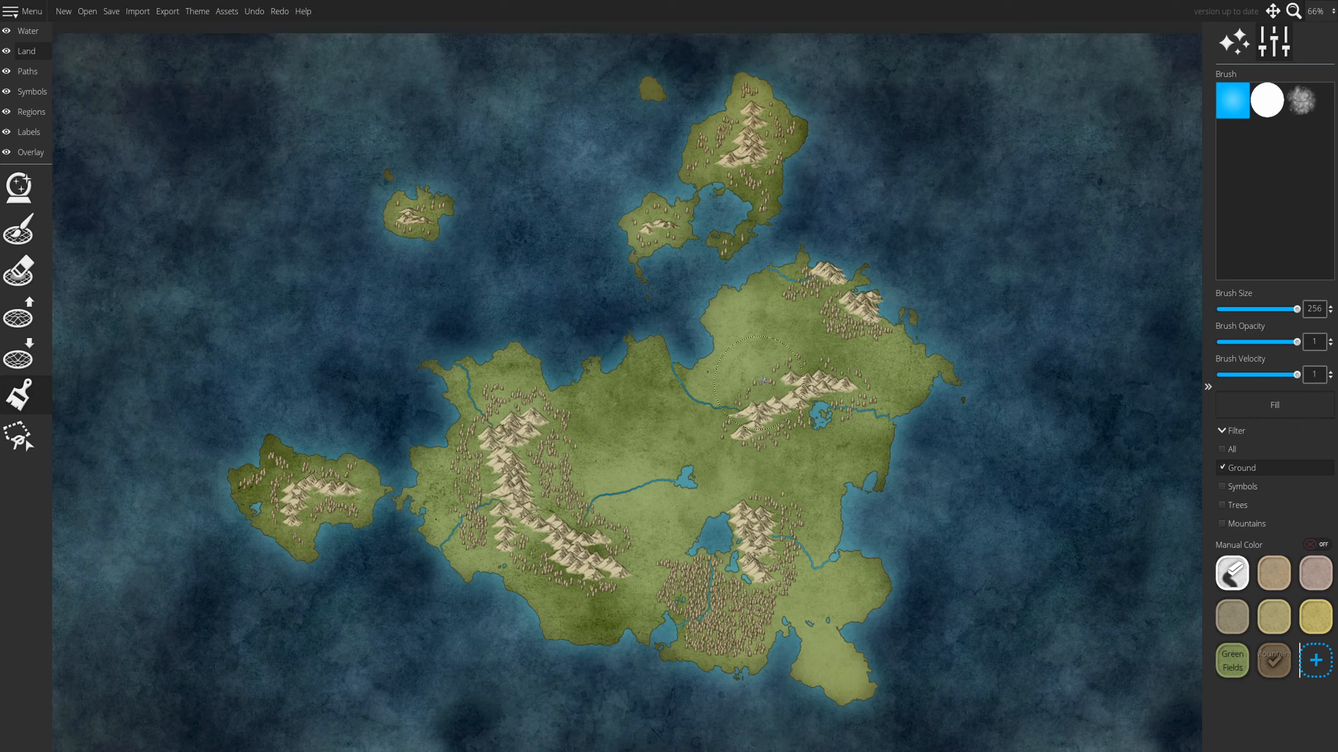
Step: Try painting the brown colour on the main continent's central ground, and undo the stroke
mouse_move(763, 382)
left_mouse_down()
mouse_move(651, 402)
mouse_move(681, 418)
mouse_move(558, 453)
left_mouse_up()
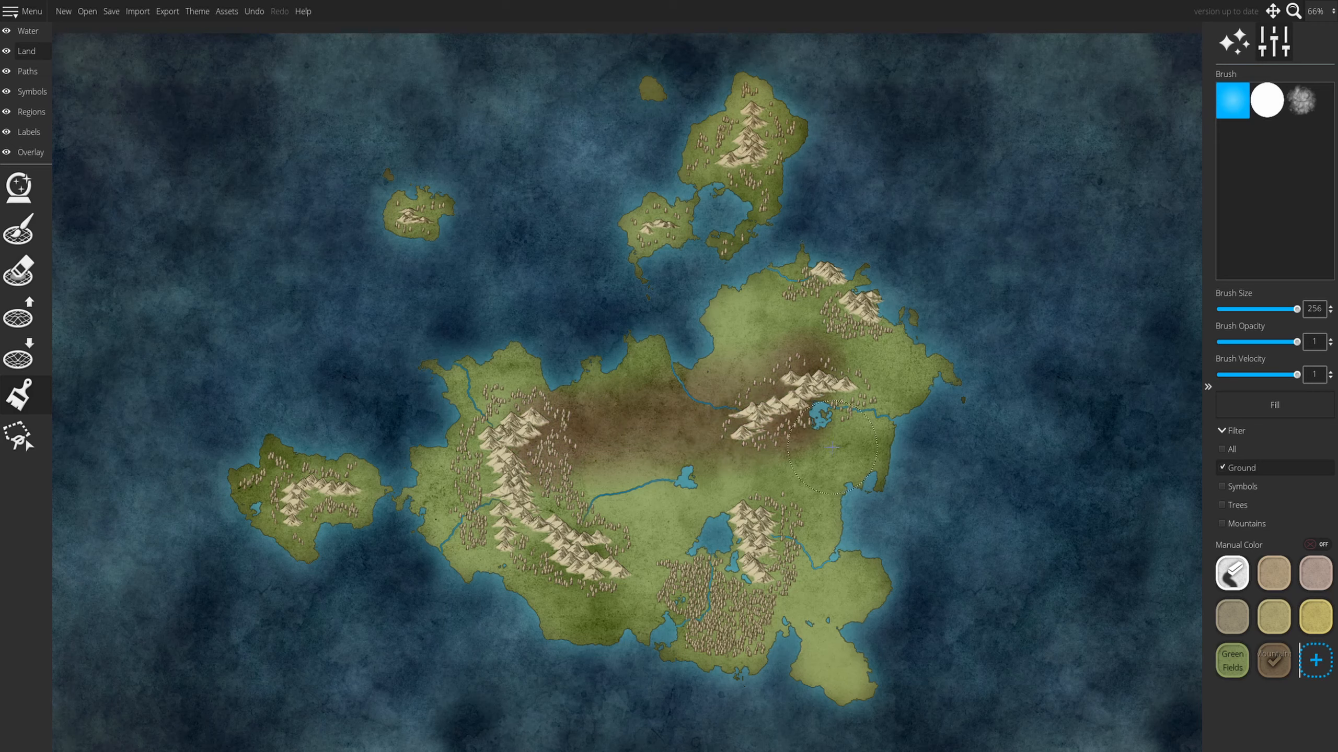
key("ctrl+z")
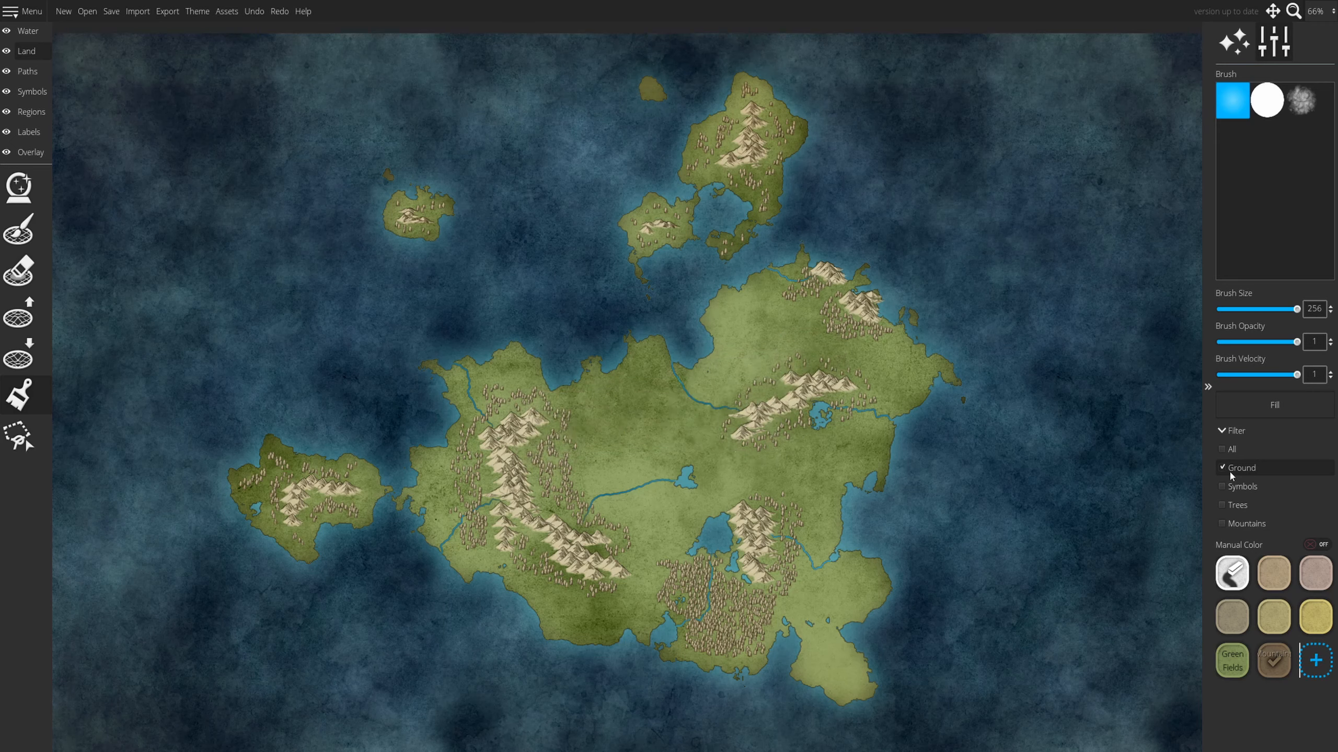
Step: Limit the brush filter to Mountains and fill all the mountains with the brown Mountains colour
left_click(1234, 523)
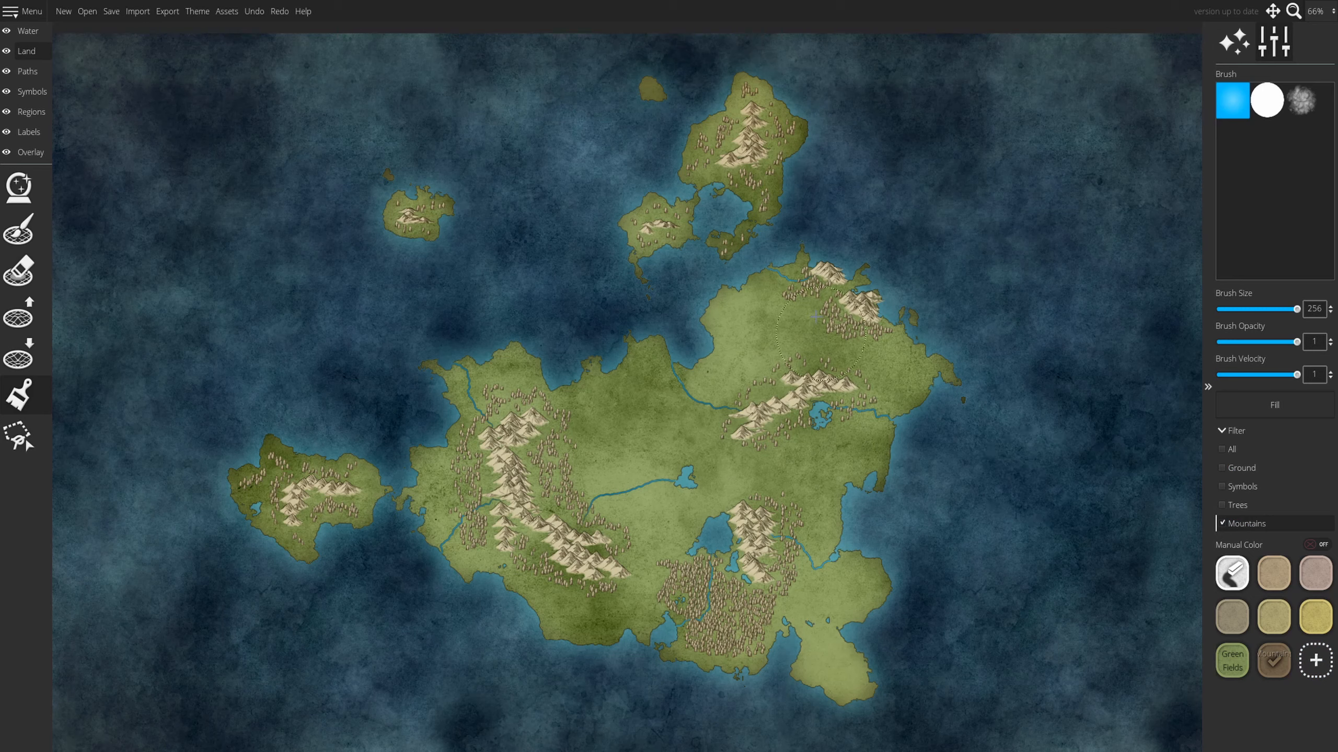
mouse_move(517, 224)
left_mouse_down()
mouse_move(414, 215)
mouse_move(560, 224)
mouse_move(690, 207)
mouse_move(749, 109)
mouse_move(667, 224)
mouse_move(805, 266)
mouse_move(877, 311)
left_mouse_up()
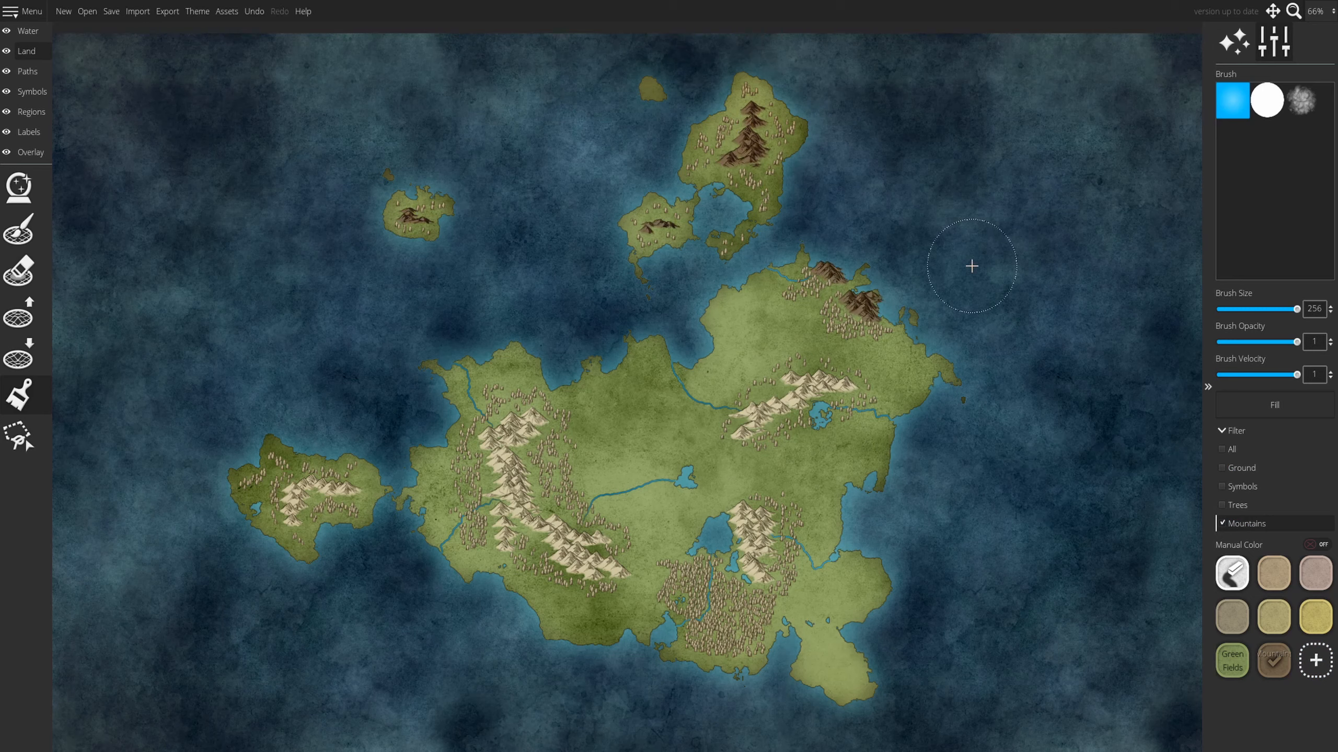
left_click(1287, 405)
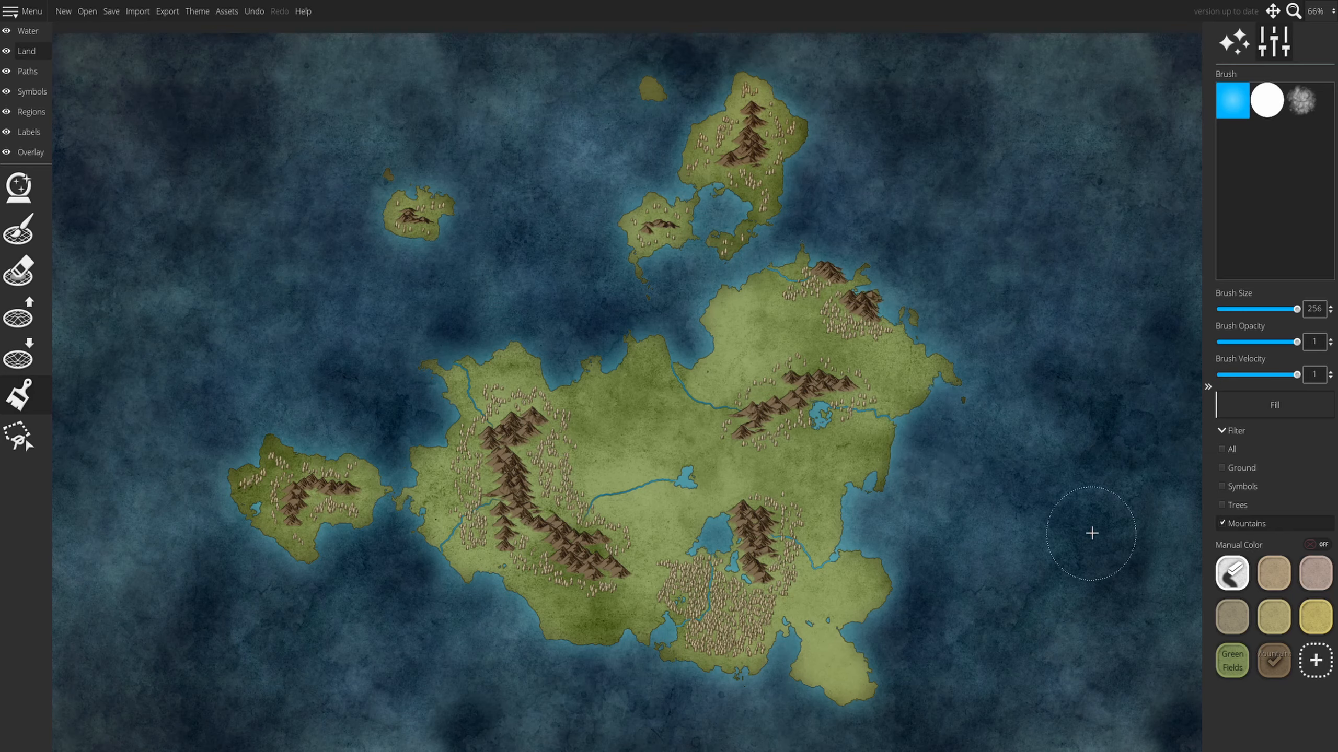
Step: Limit the brush filter to Trees and create a custom dark green brush colour with hex value 5b693e
left_click(1221, 506)
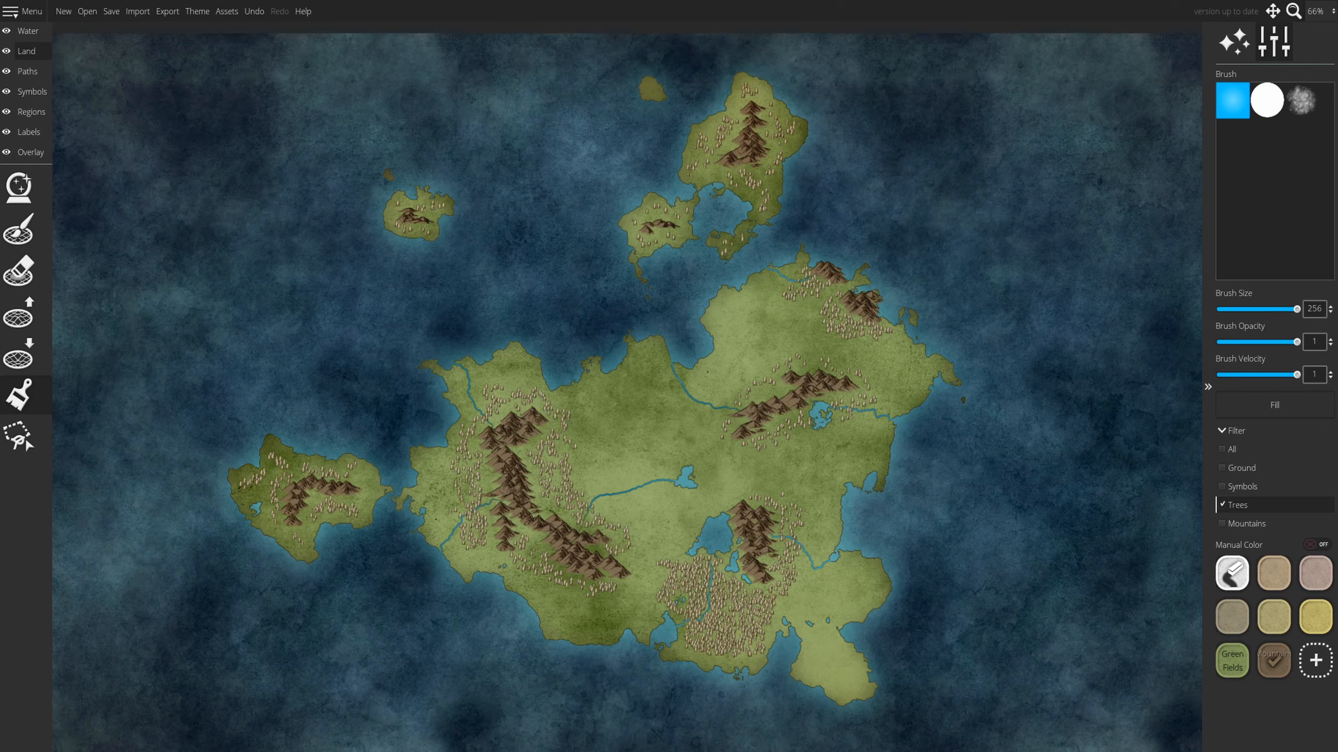
left_click(1315, 661)
key("shift+Tab")
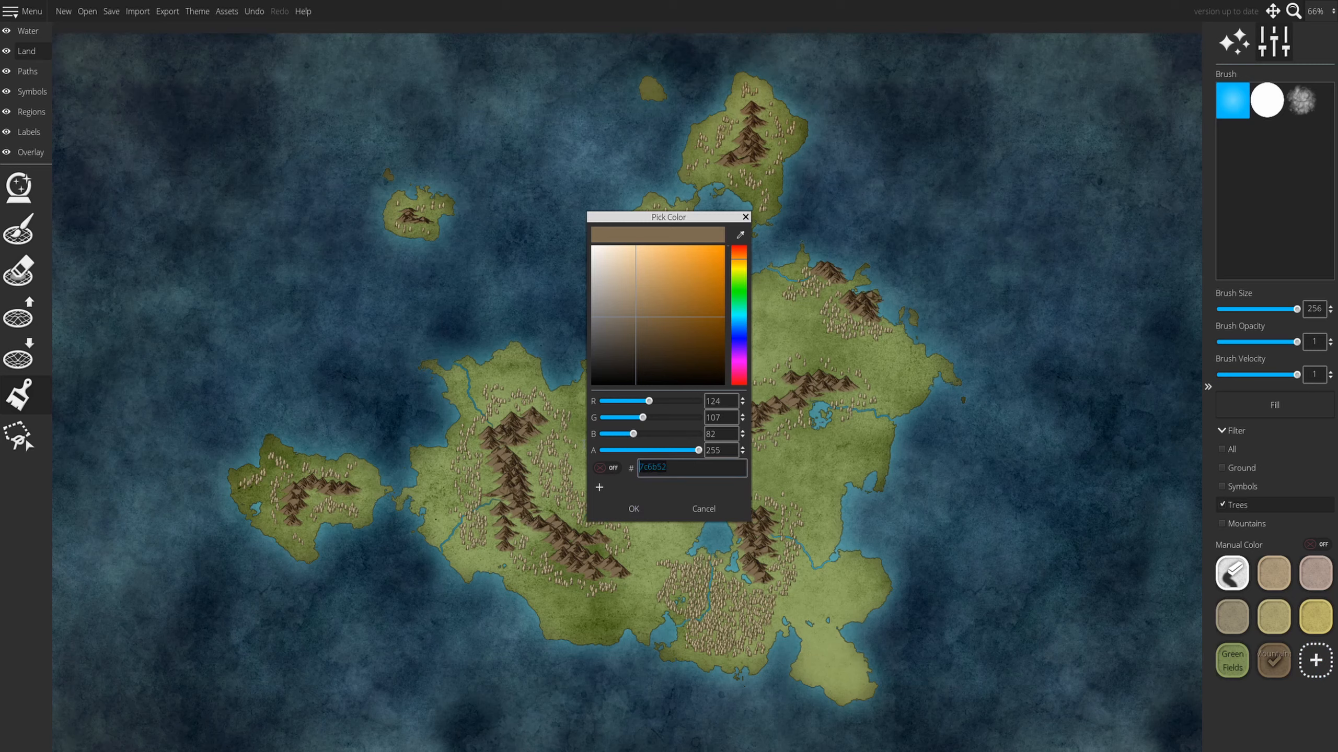
type("5b693e")
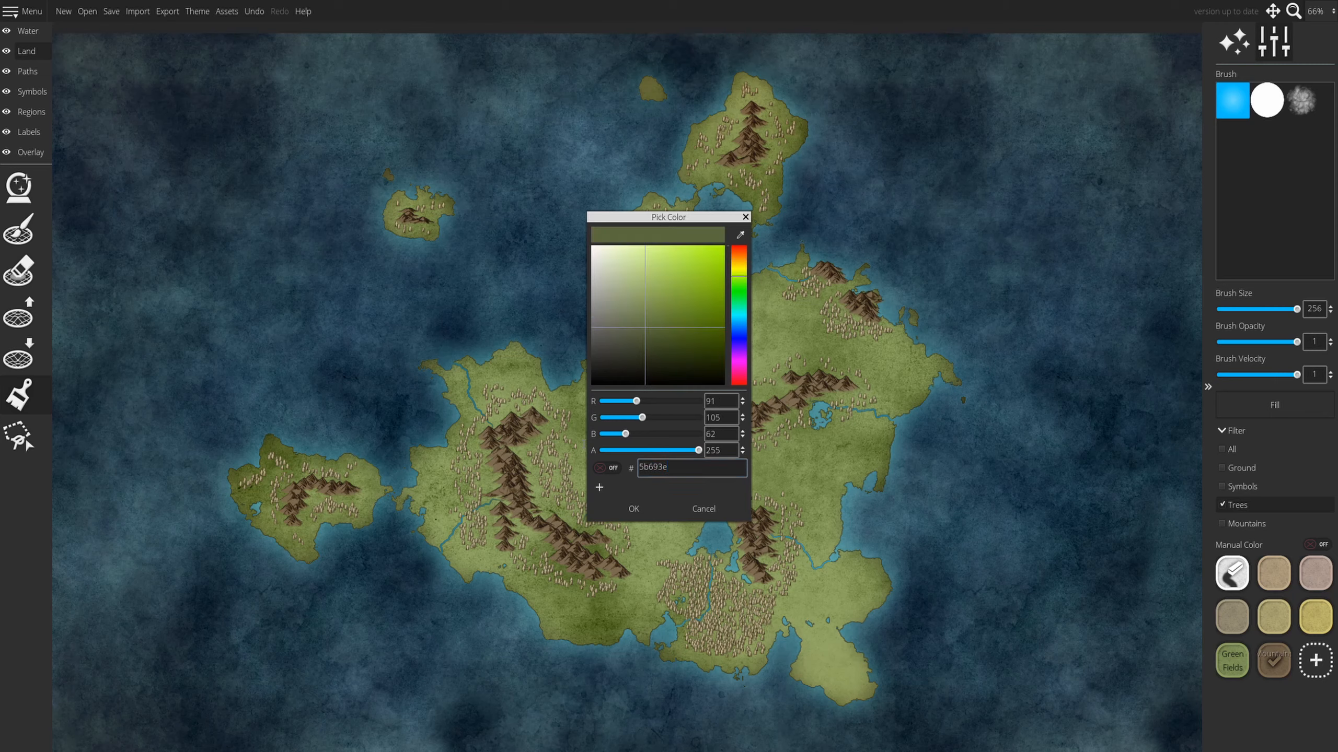
left_click(634, 509)
Step: Name the new dark green swatch "Forest" and fill all the map's trees with it
right_click(1299, 666)
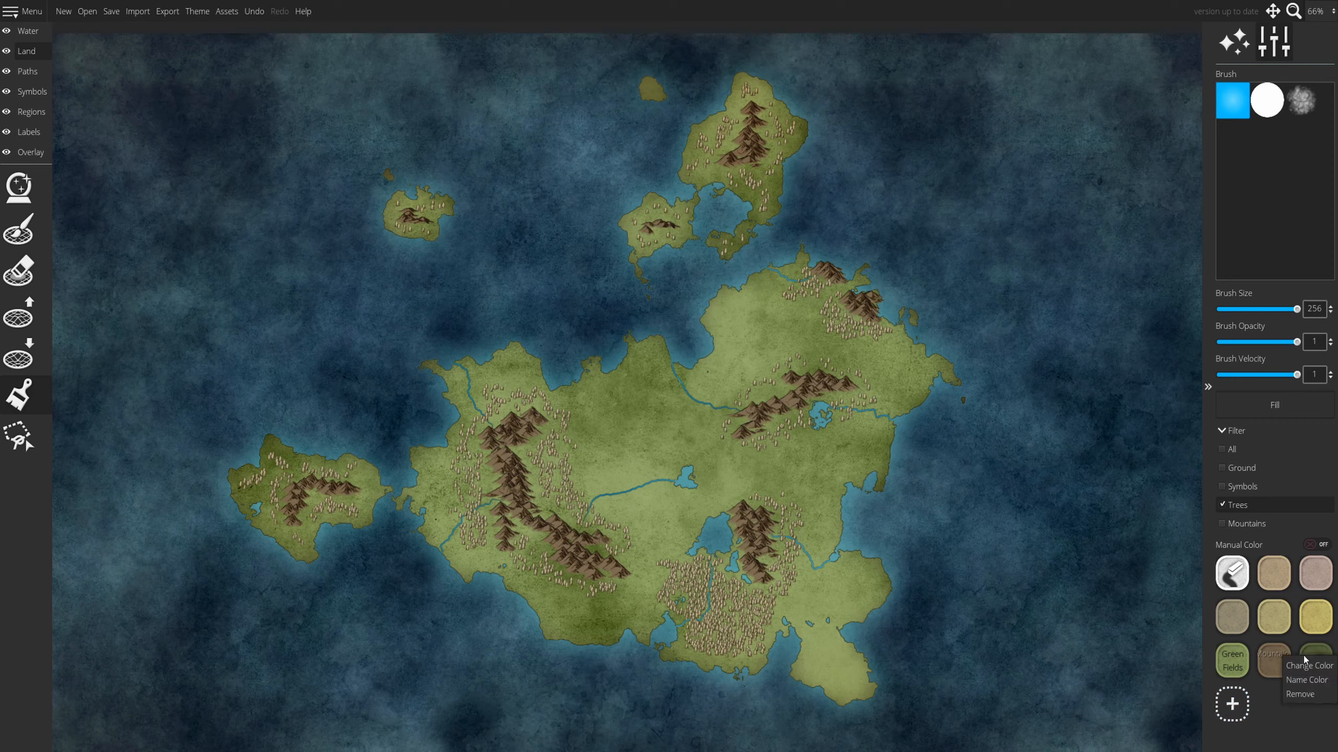
left_click(1312, 680)
type("For")
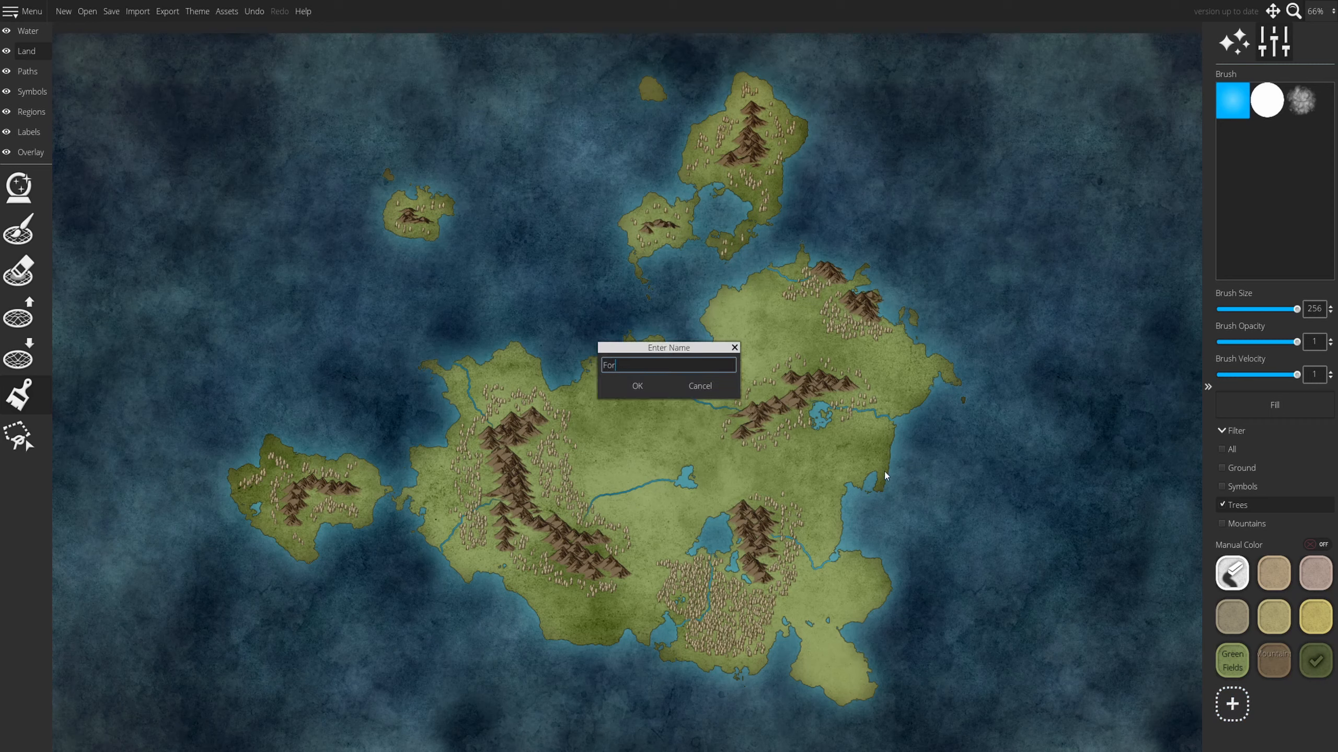
type("est")
key("Return")
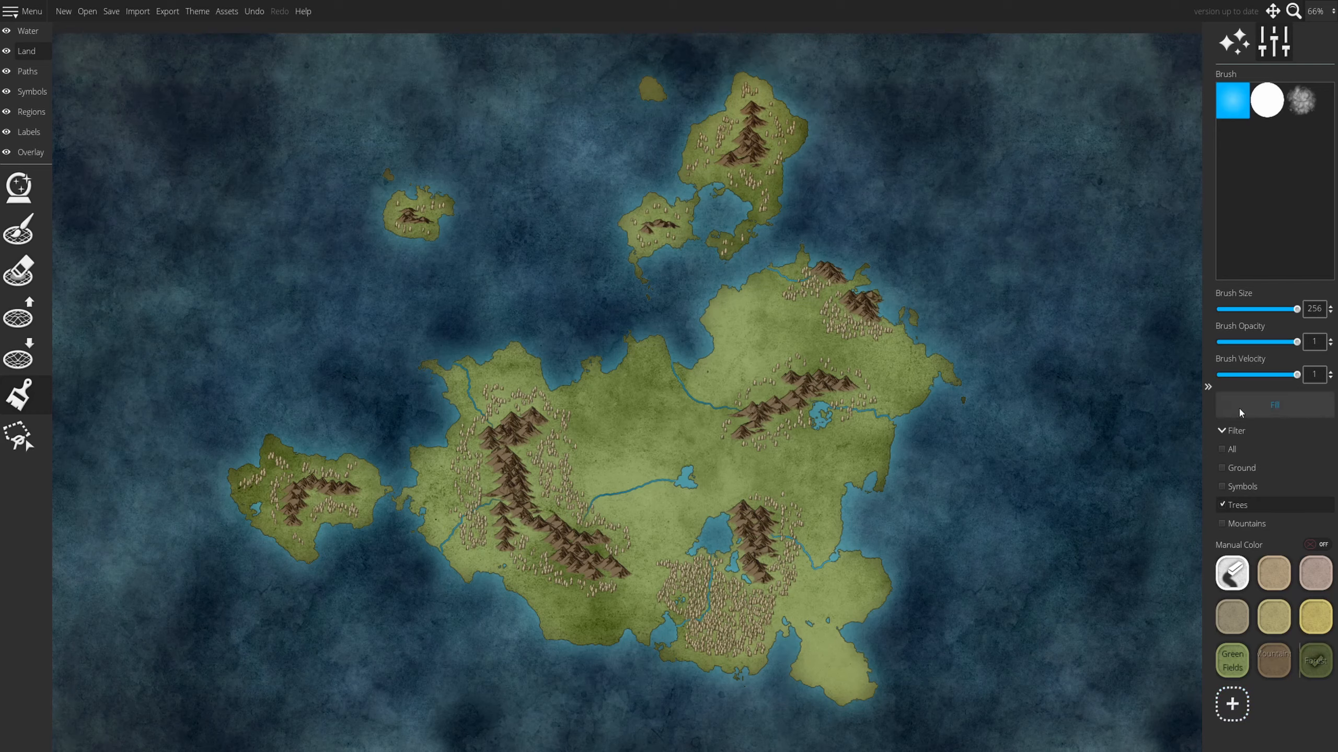
left_click(1250, 396)
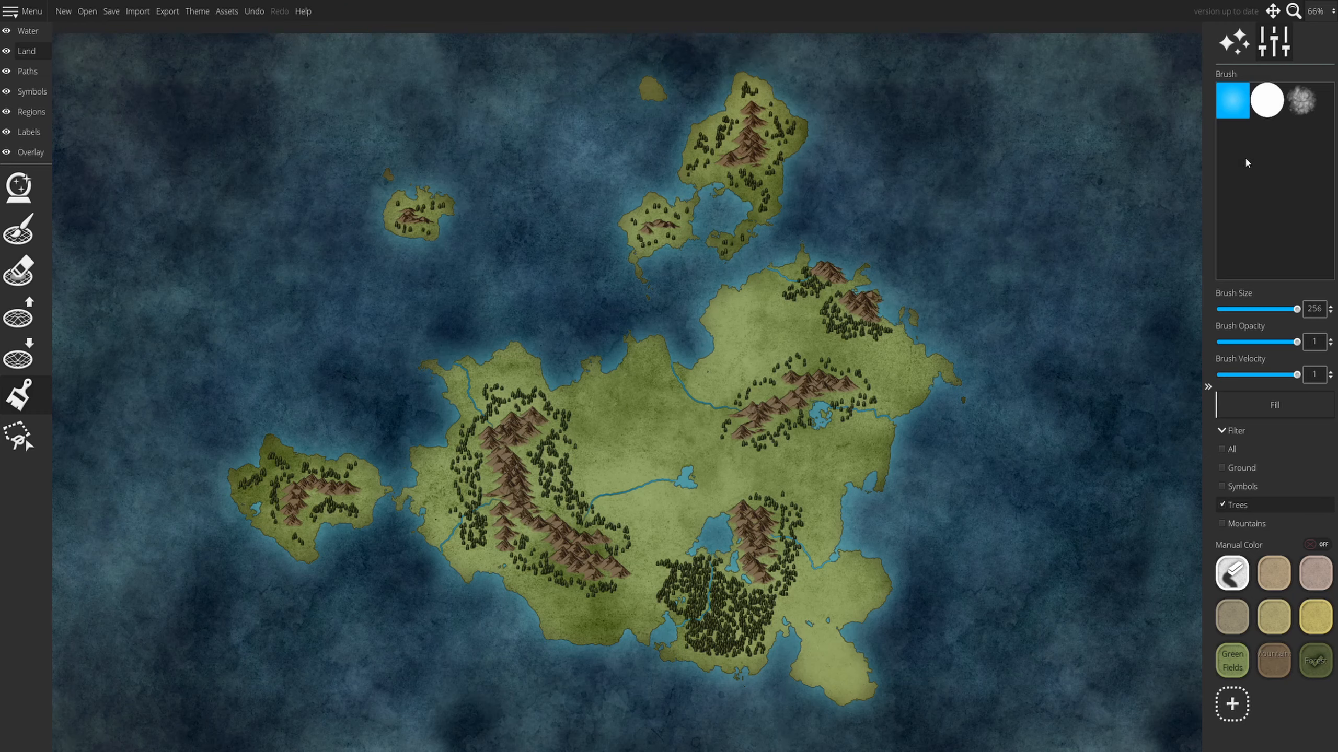
Step: With brush size 31 and the filter limited to Ground, paint the Forest colour around the small northwestern island's mountains and trees
left_click(1273, 11)
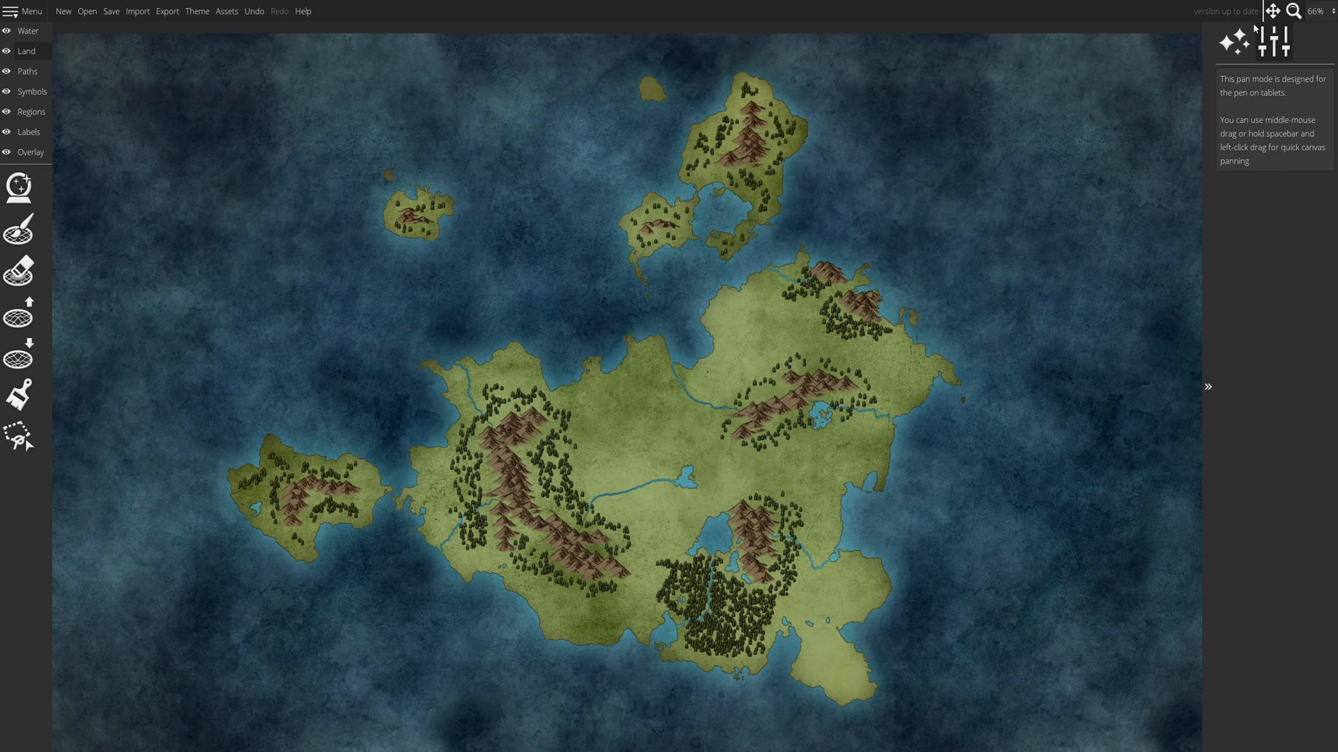
mouse_move(564, 180)
left_mouse_down()
mouse_move(669, 221)
mouse_move(753, 319)
mouse_move(785, 278)
mouse_move(764, 329)
left_mouse_up()
left_click(1318, 17)
left_click(1316, 169)
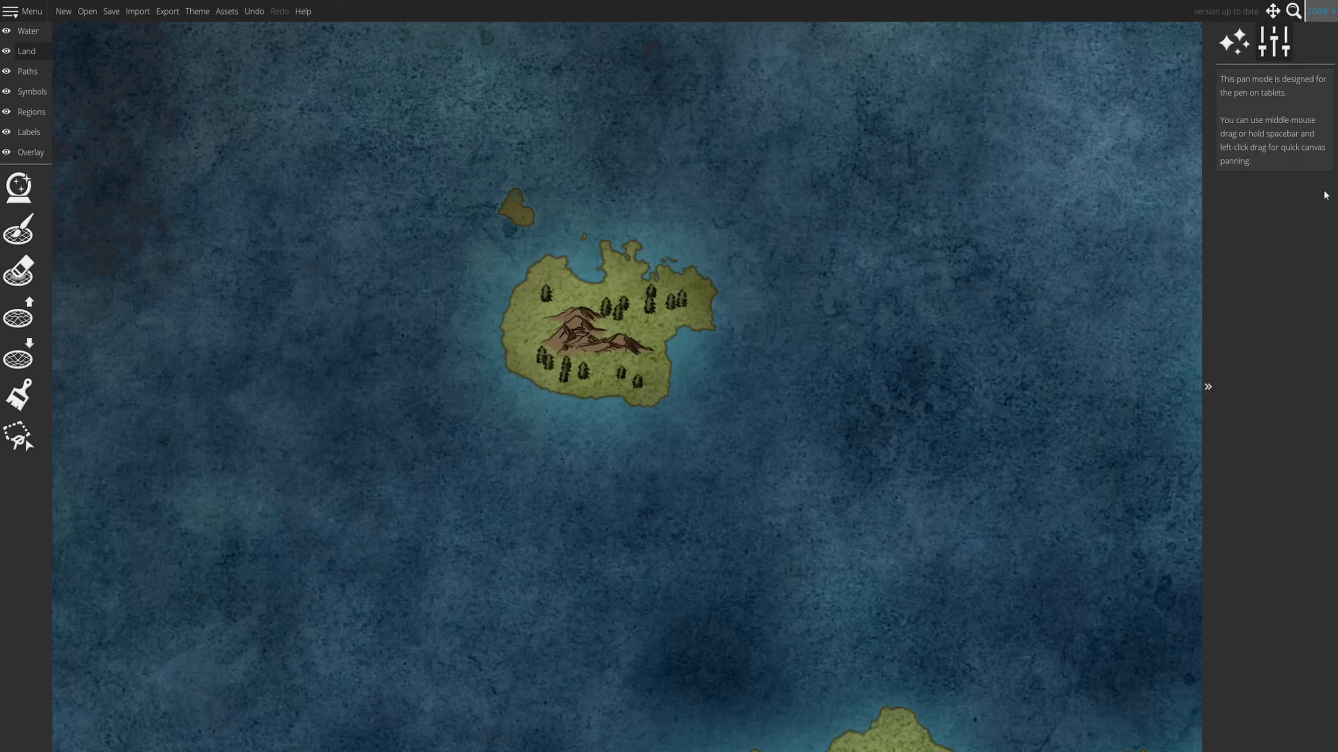
left_click_drag(781, 141, 848, 214)
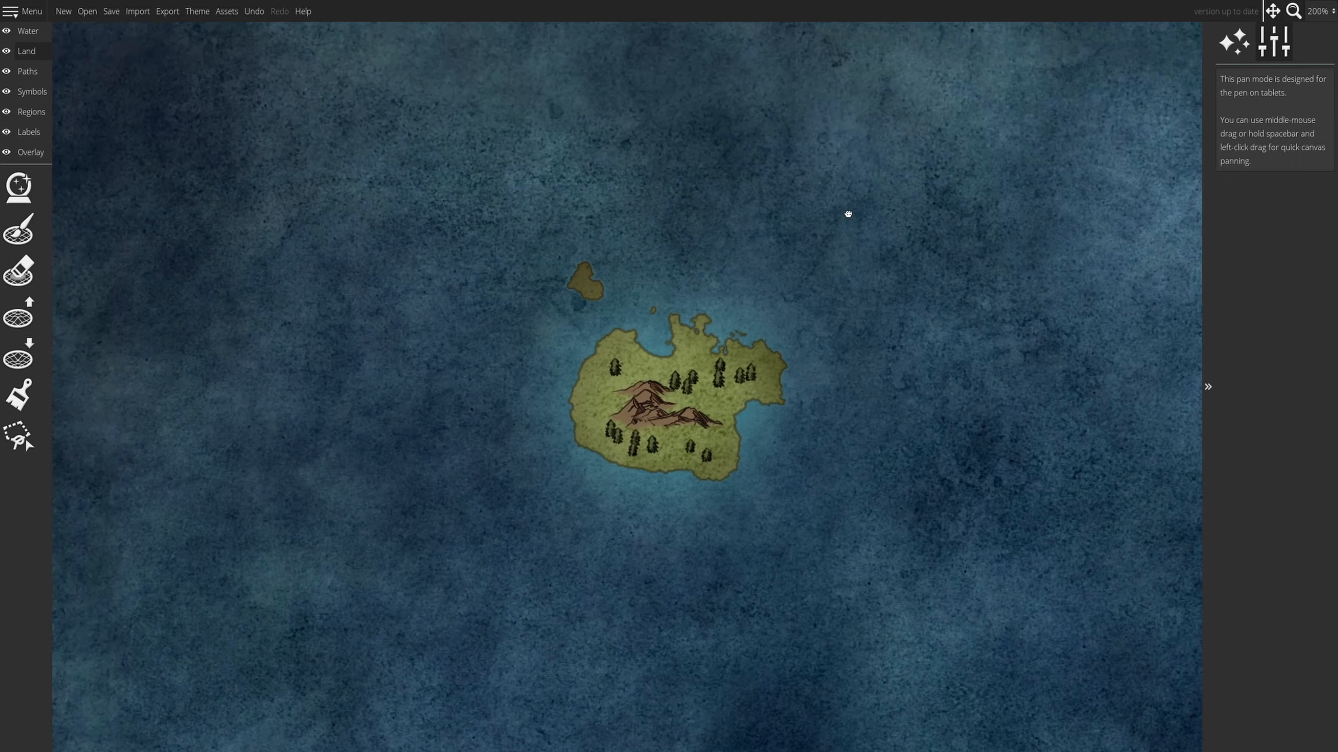
left_click(23, 397)
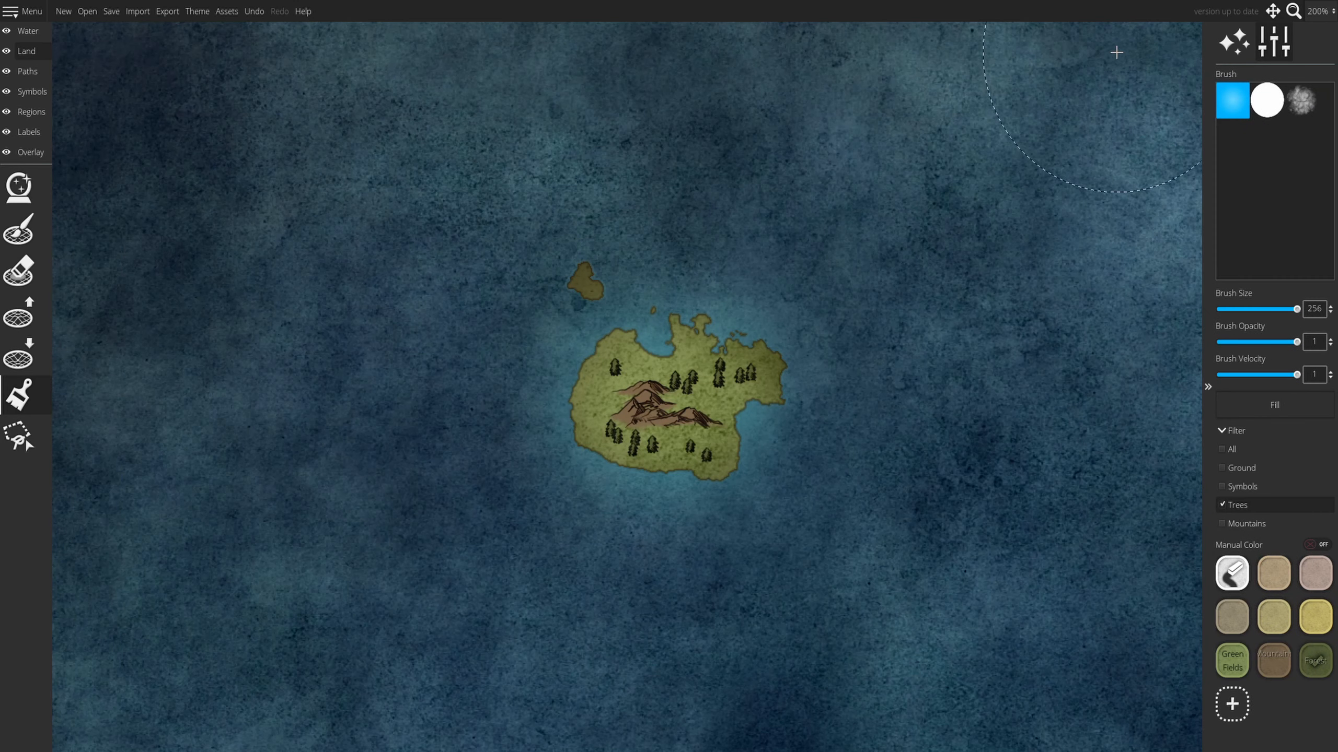
left_click_drag(1296, 309, 1227, 310)
key("ctrl+z")
left_click(1241, 523)
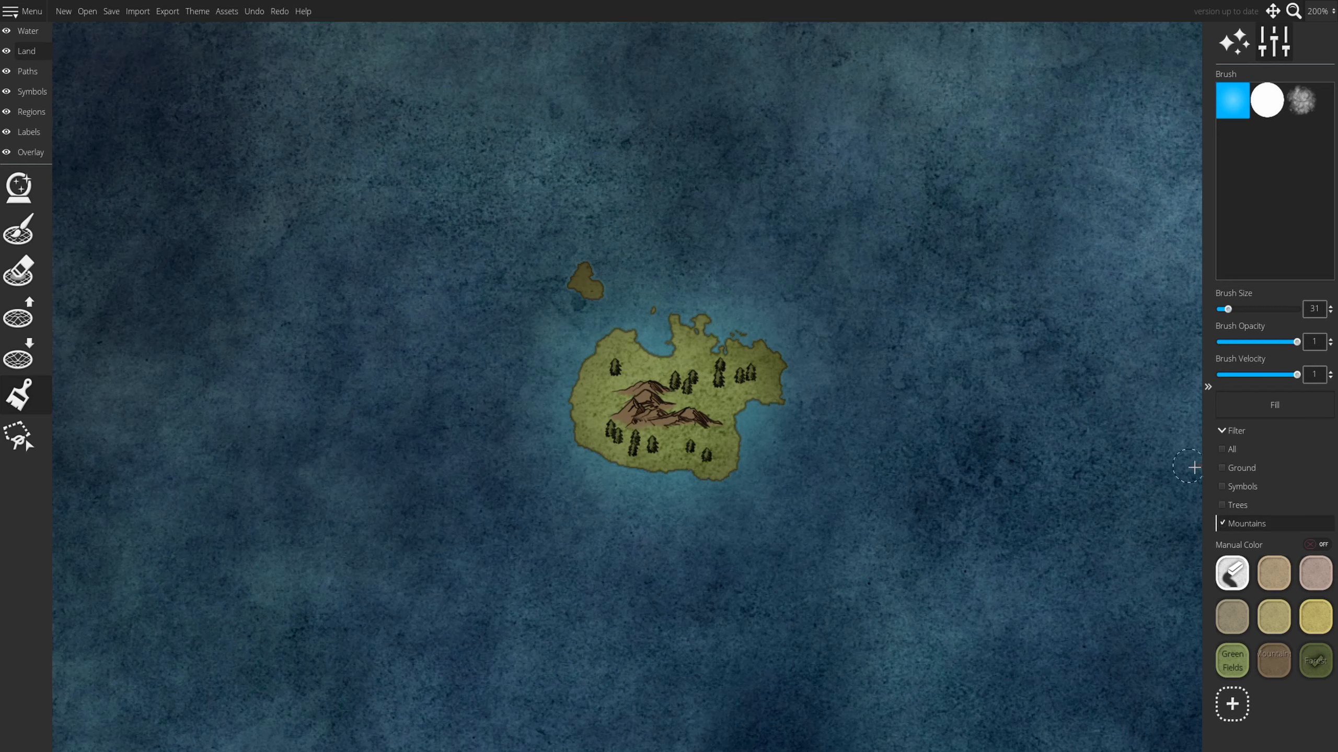
left_click(1238, 468)
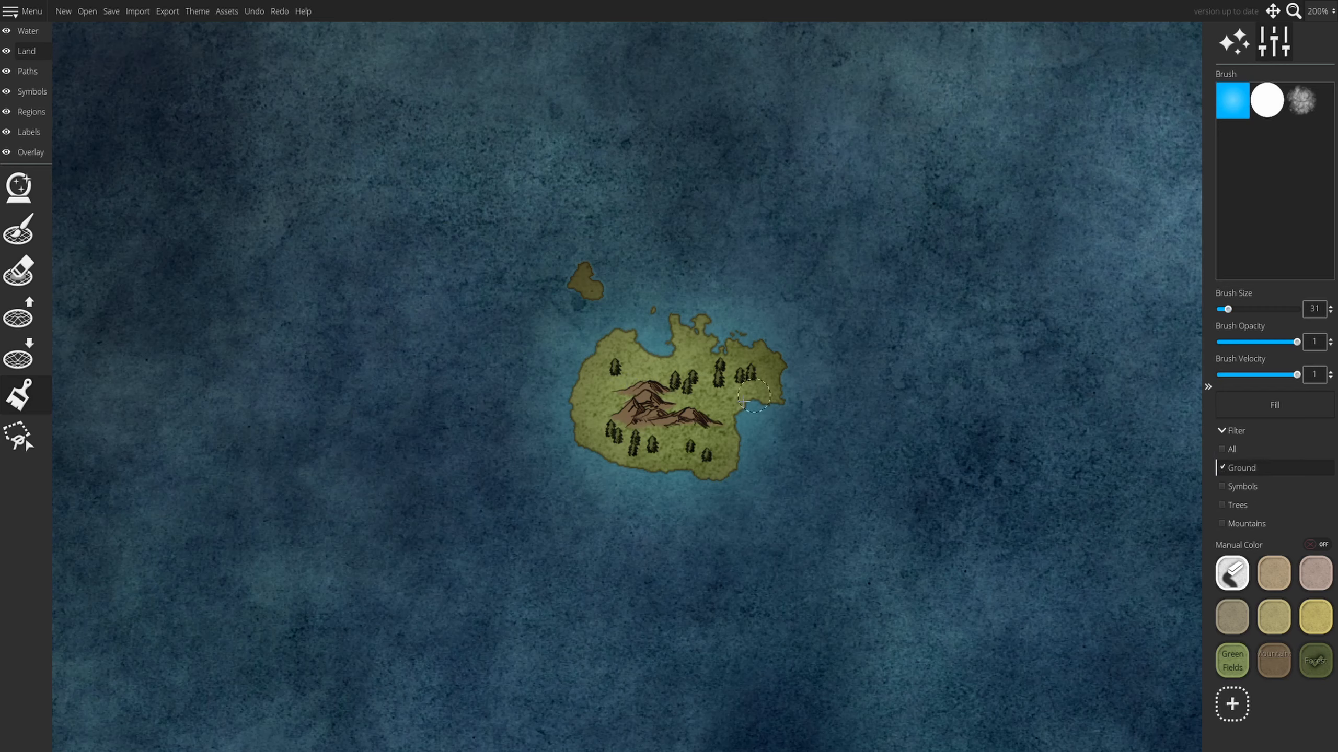
mouse_move(668, 389)
left_mouse_down()
mouse_move(632, 383)
mouse_move(609, 401)
mouse_move(612, 419)
mouse_move(673, 400)
mouse_move(675, 412)
mouse_move(614, 426)
mouse_move(714, 432)
mouse_move(691, 445)
mouse_move(623, 417)
mouse_move(616, 376)
mouse_move(668, 387)
mouse_move(747, 374)
mouse_move(692, 398)
mouse_move(692, 413)
mouse_move(621, 372)
mouse_move(608, 391)
mouse_move(628, 422)
mouse_move(680, 433)
mouse_move(706, 398)
mouse_move(641, 408)
mouse_move(828, 384)
mouse_move(731, 409)
left_mouse_up()
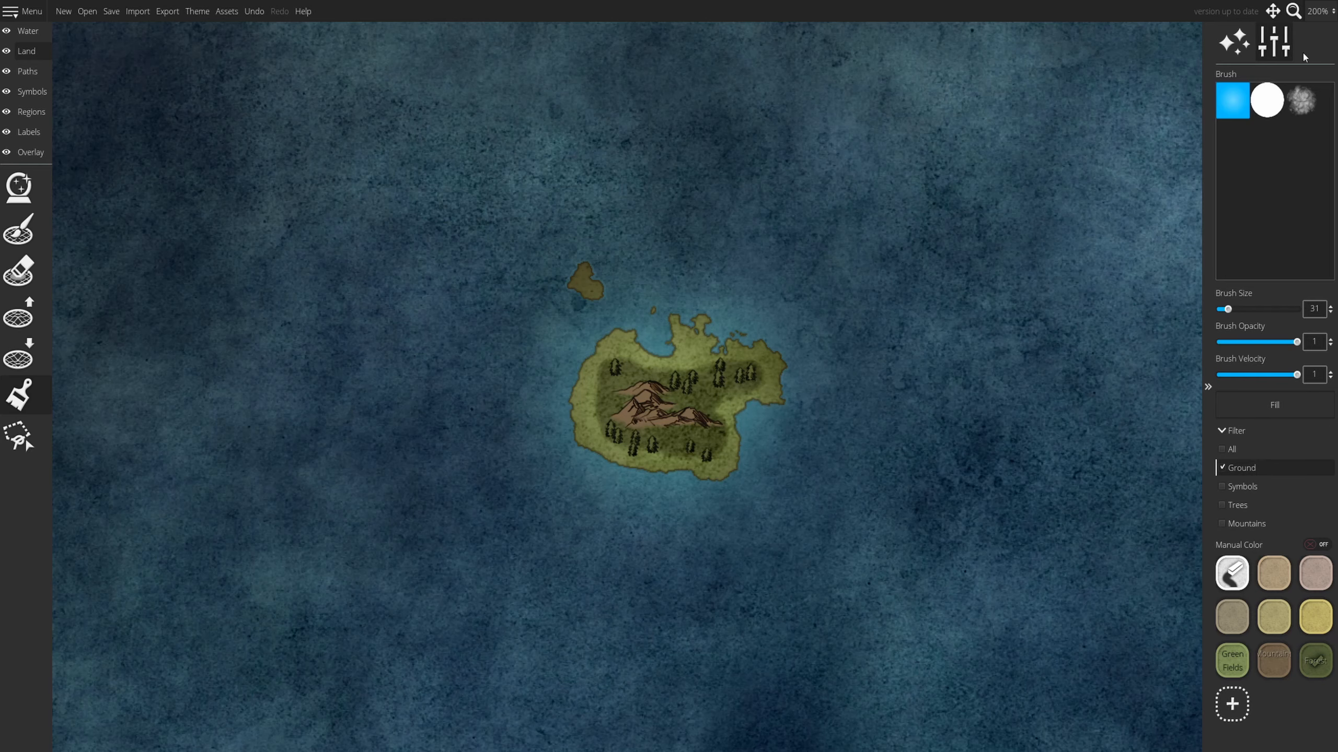
Step: Paint Green Fields along the edge of the small island's dark ground, using brush size 14 with opacity and velocity 0.75
left_click(1319, 11)
left_click(1317, 104)
left_click(1274, 11)
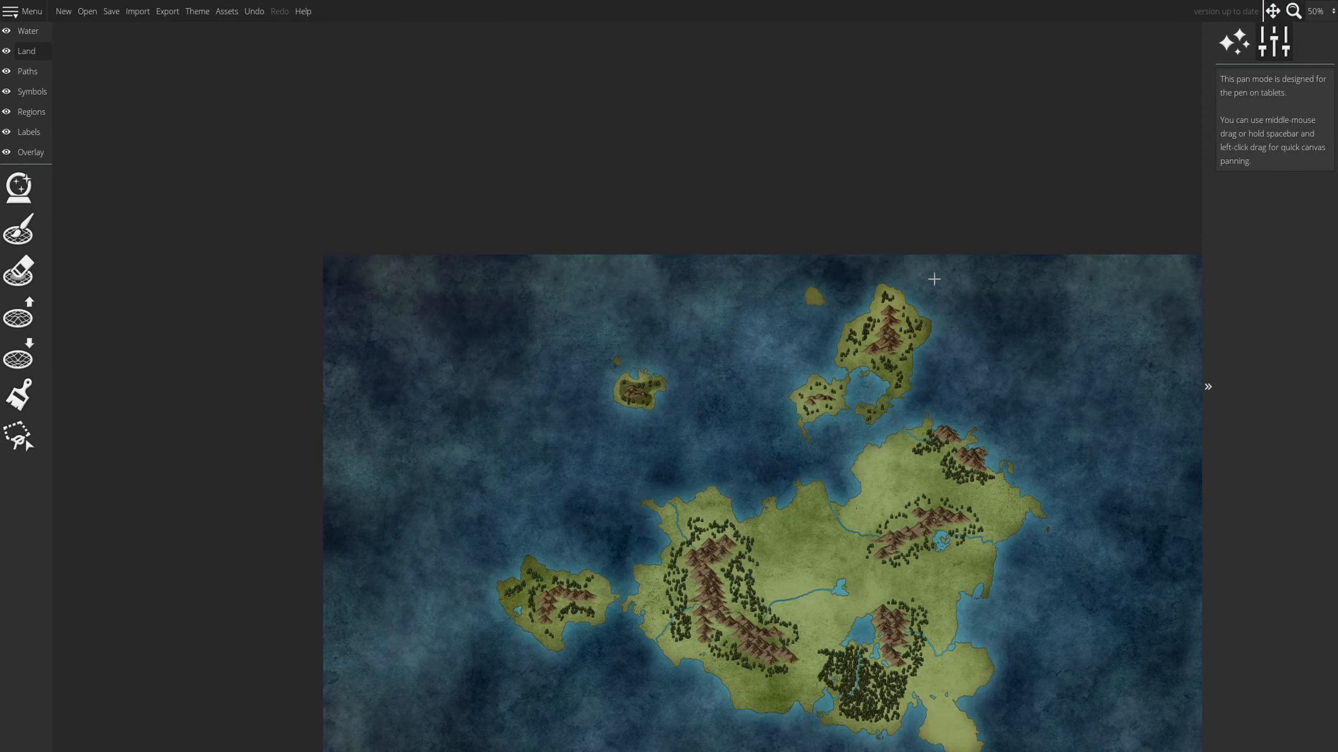
left_click_drag(658, 399, 575, 387)
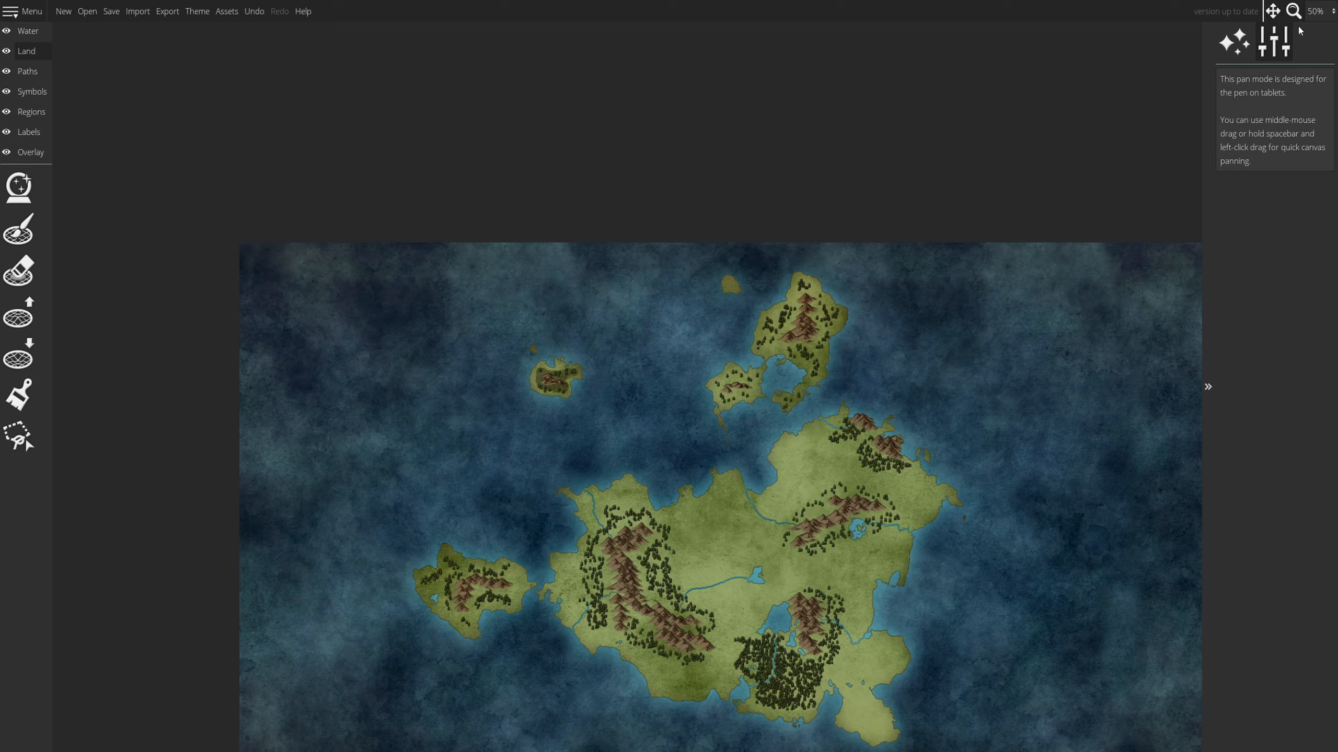
left_click(1316, 11)
left_click(1311, 91)
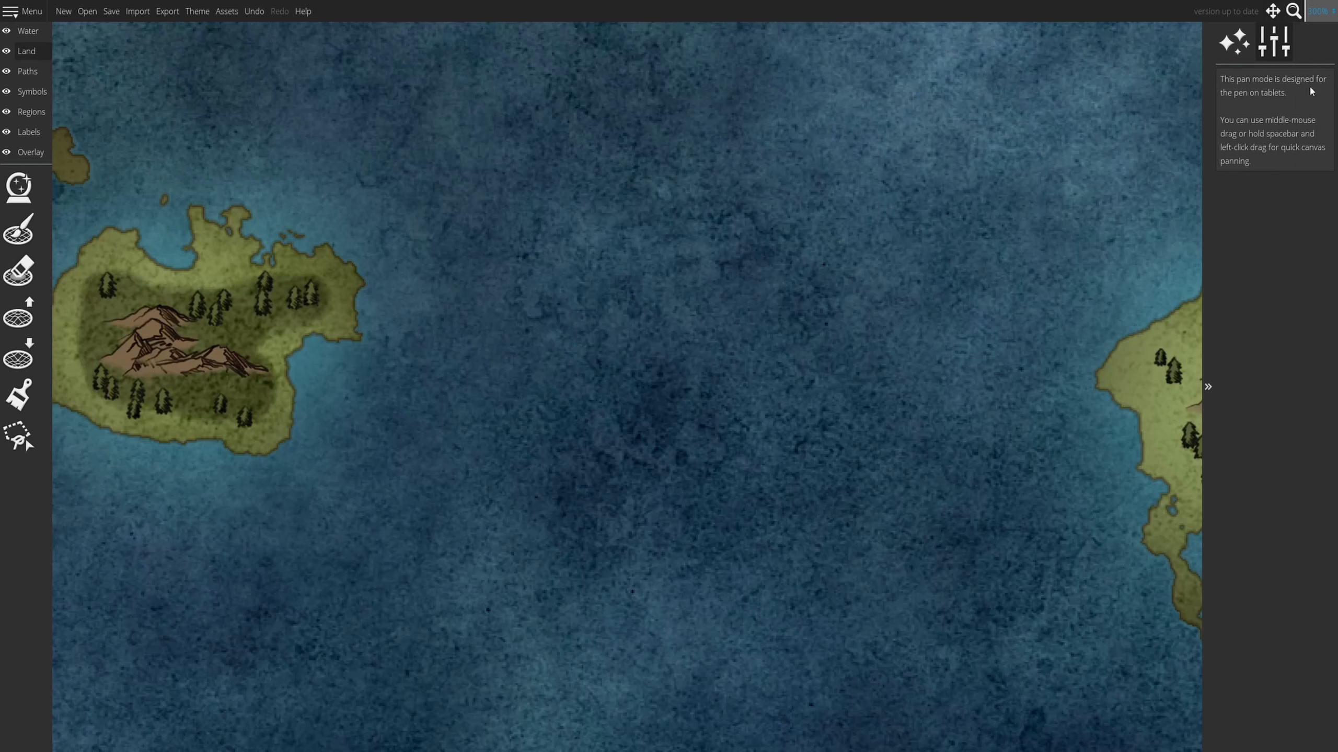
mouse_move(350, 295)
left_mouse_down()
mouse_move(711, 388)
mouse_move(785, 393)
left_mouse_up()
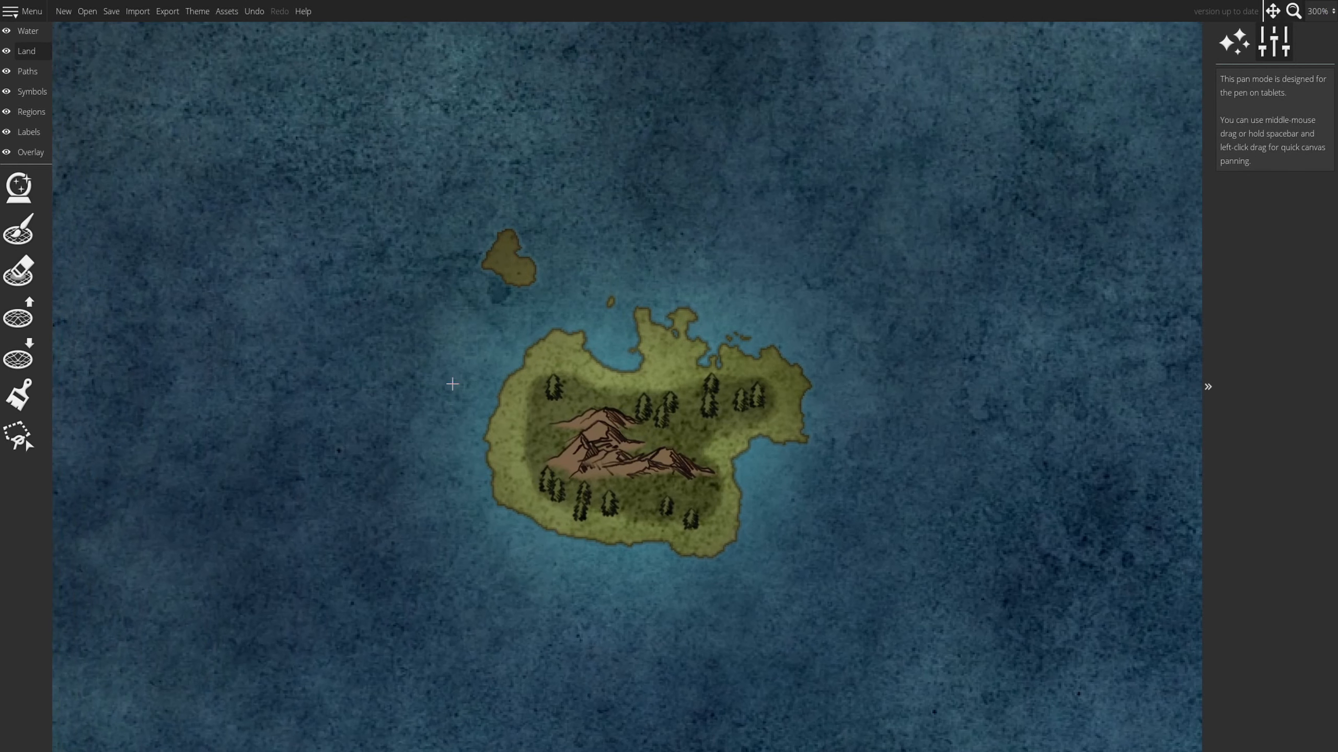
left_click(40, 396)
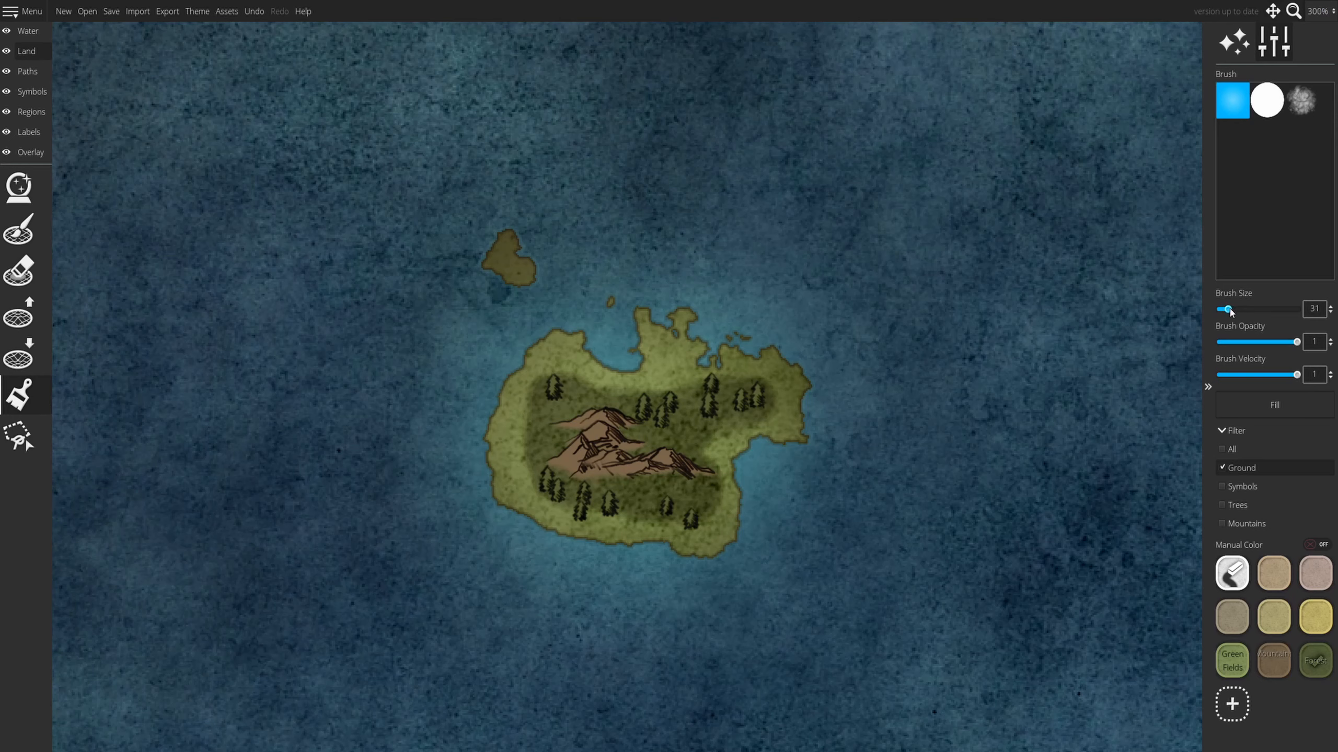
left_click_drag(1231, 310, 1226, 313)
left_click(1229, 660)
left_click_drag(1297, 342, 1279, 375)
mouse_move(688, 404)
left_mouse_down()
mouse_move(565, 377)
mouse_move(531, 389)
mouse_move(533, 481)
mouse_move(569, 509)
mouse_move(631, 520)
mouse_move(716, 507)
mouse_move(702, 441)
mouse_move(780, 396)
mouse_move(743, 374)
mouse_move(588, 388)
left_mouse_up()
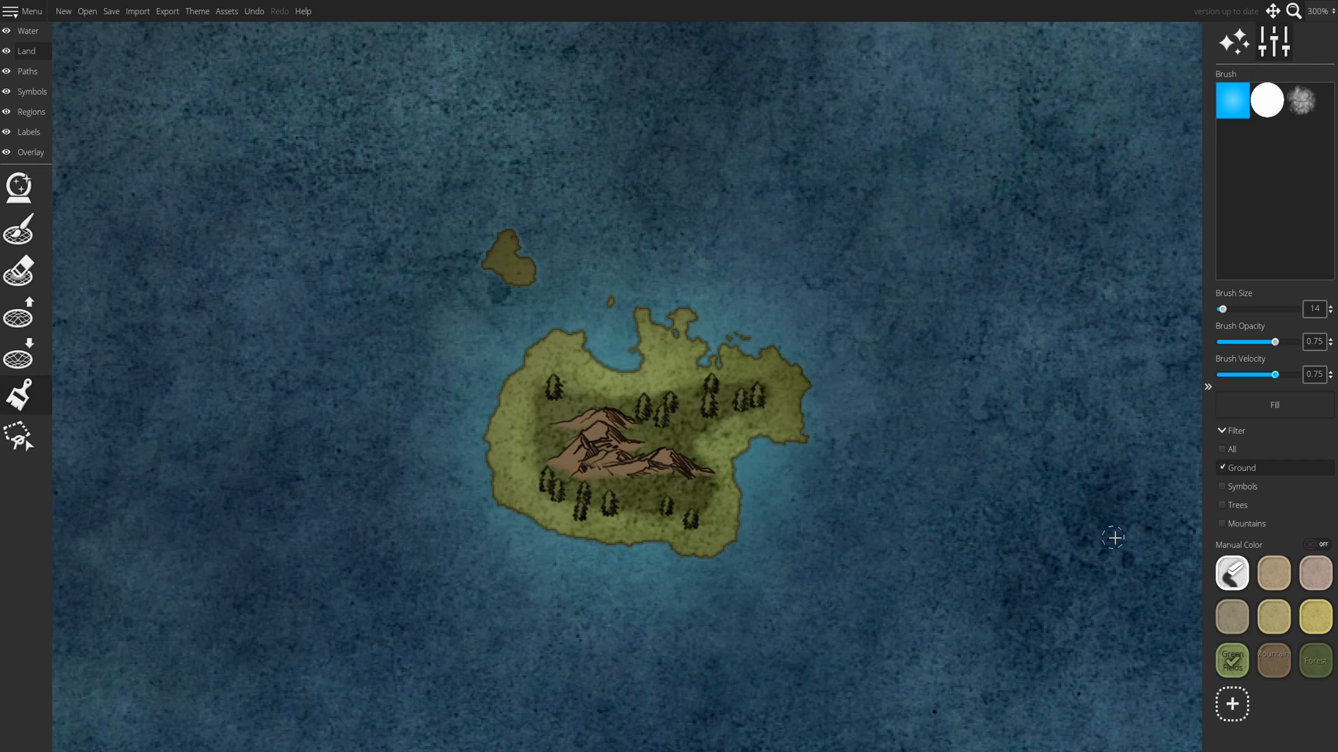
Step: Lower the brush velocity to 0.62 and blend the Forest colour back into the ground around the small island's trees and mountains
left_click(1315, 663)
left_click_drag(1270, 375, 1264, 375)
mouse_move(569, 389)
left_mouse_down()
mouse_move(543, 389)
mouse_move(533, 448)
mouse_move(558, 497)
mouse_move(664, 519)
mouse_move(709, 488)
mouse_move(696, 428)
mouse_move(760, 392)
mouse_move(578, 388)
mouse_move(662, 435)
left_mouse_up()
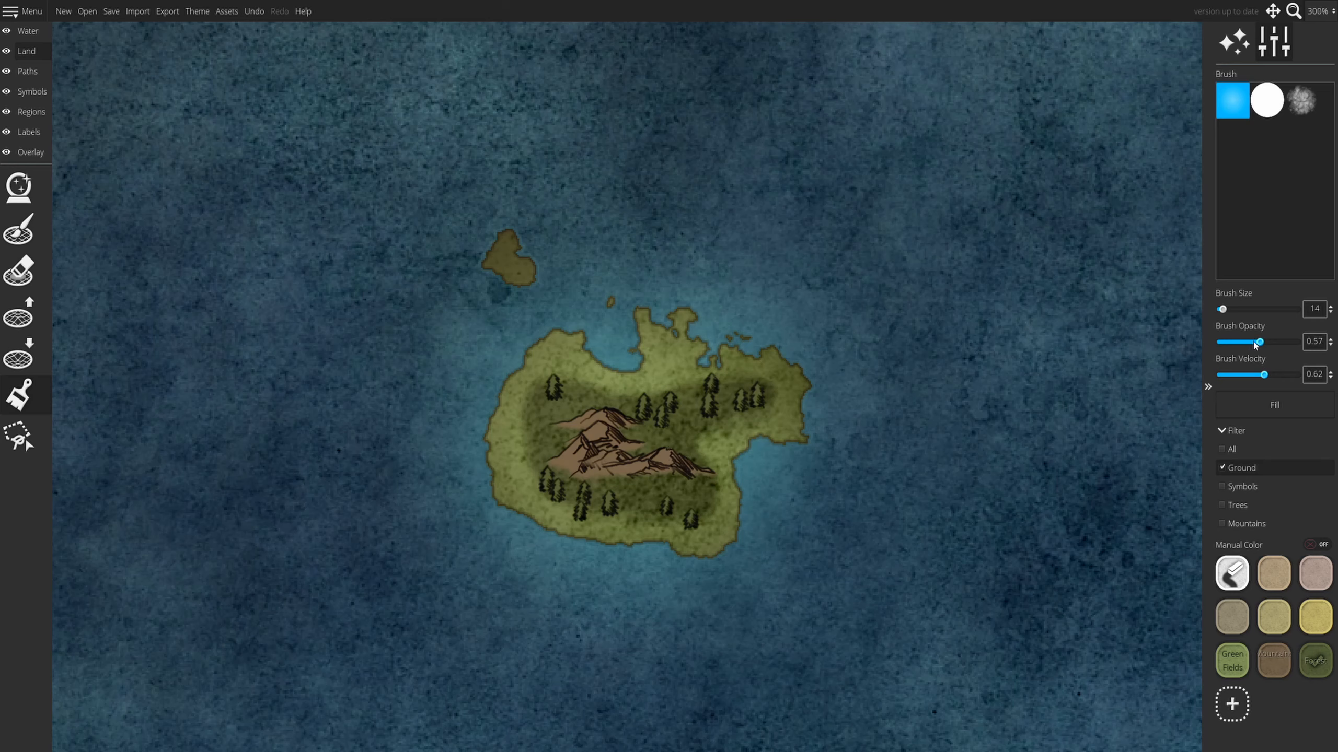
Step: Reduce brush opacity to 0.43 and velocity to 0.45, and blend Green Fields and Forest along the small island's colour transition
left_click(1232, 662)
left_click_drag(1254, 341, 1250, 375)
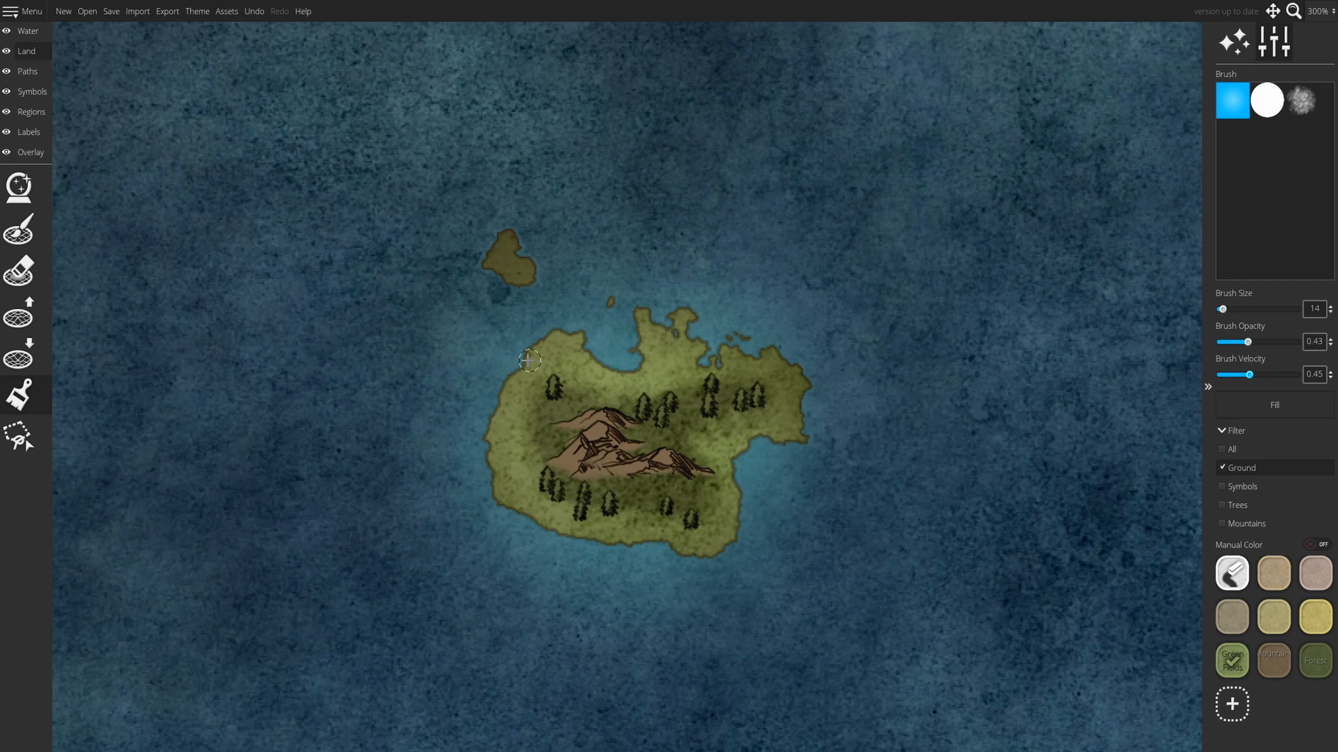
left_click(1315, 661)
mouse_move(745, 399)
left_mouse_down()
mouse_move(584, 402)
mouse_move(520, 394)
mouse_move(543, 489)
mouse_move(679, 525)
mouse_move(715, 515)
mouse_move(694, 425)
mouse_move(762, 386)
mouse_move(672, 378)
left_mouse_up()
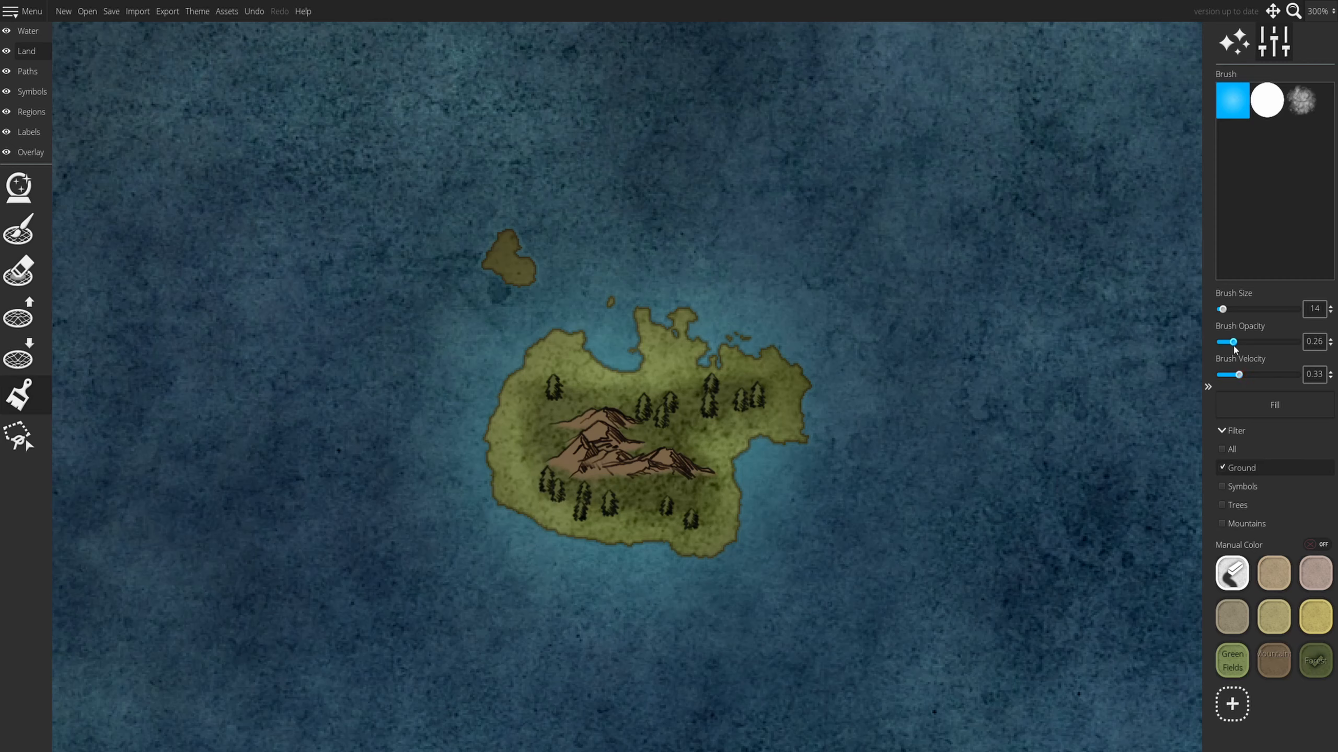
Step: Lower the brush opacity and velocity further and soften the dark ground's edge on the small island with Green Fields
left_click_drag(1233, 346, 1232, 380)
left_click(1231, 661)
mouse_move(590, 383)
left_mouse_down()
mouse_move(534, 394)
mouse_move(535, 476)
left_mouse_up()
Step: Set brush opacity and velocity to 0.1 and finish smoothing the small island's ground transition with Forest and Green Fields
left_click_drag(1231, 375, 1226, 374)
left_click(1315, 662)
left_click_drag(1220, 341, 1220, 375)
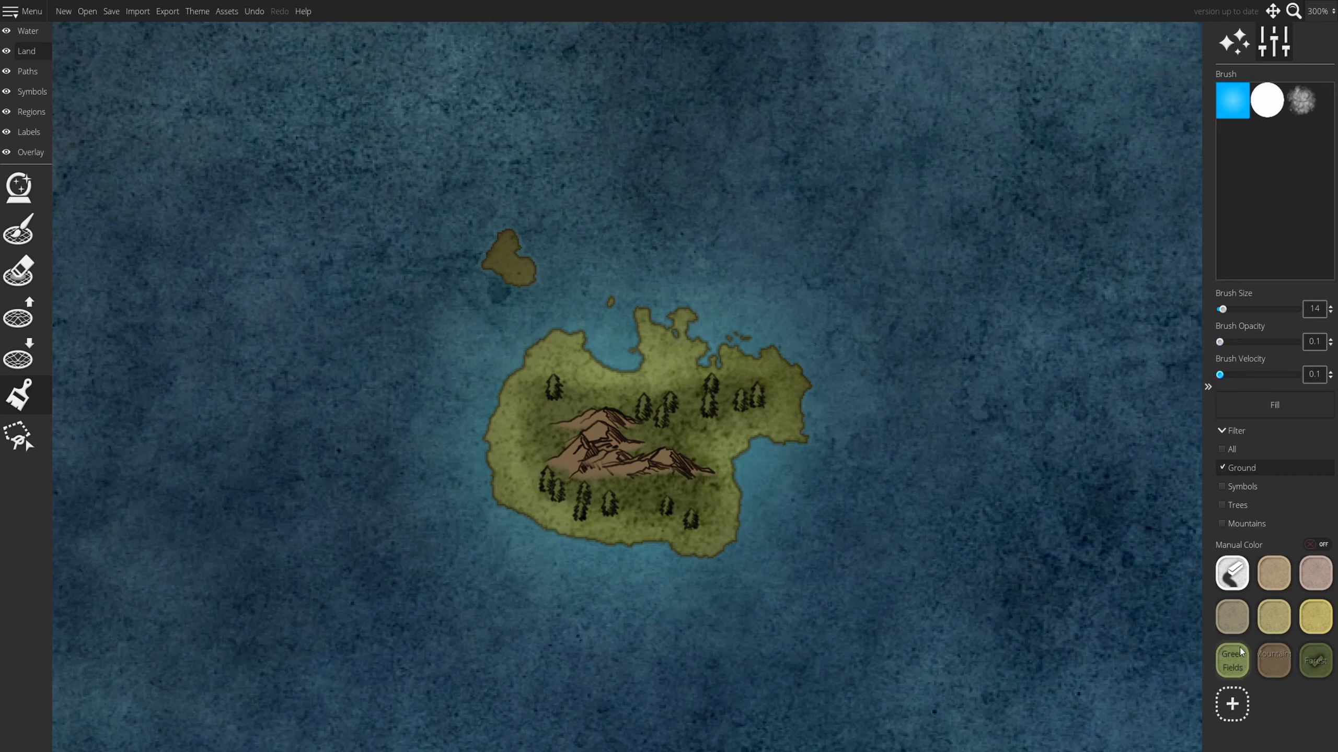
left_click(1232, 661)
mouse_move(556, 381)
left_mouse_down()
mouse_move(521, 431)
mouse_move(521, 461)
mouse_move(518, 398)
mouse_move(526, 455)
mouse_move(598, 507)
mouse_move(728, 521)
mouse_move(712, 505)
mouse_move(708, 441)
mouse_move(765, 410)
mouse_move(769, 390)
mouse_move(740, 379)
left_mouse_up()
Step: Return to the wider map at 66% zoom and set the Forest ground brush's opacity and velocity to 1
left_click(1321, 11)
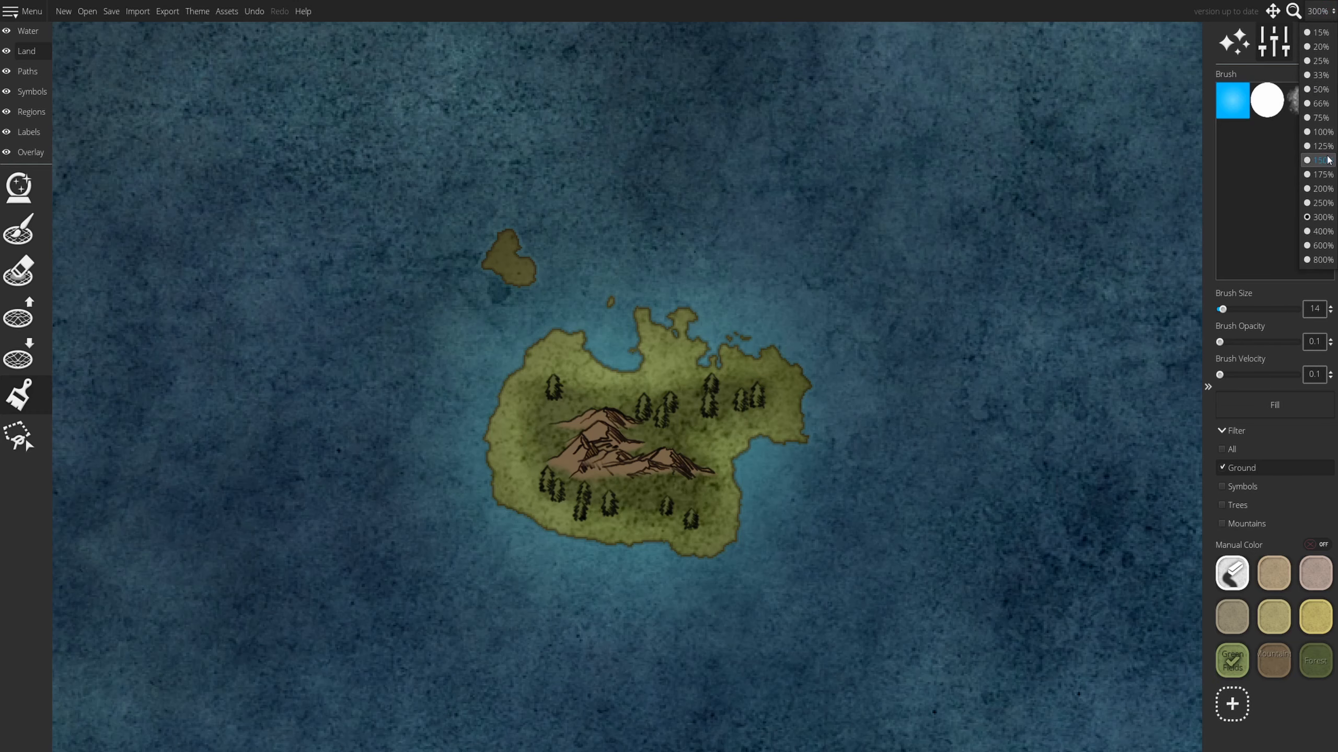
left_click(1319, 104)
left_click(1273, 11)
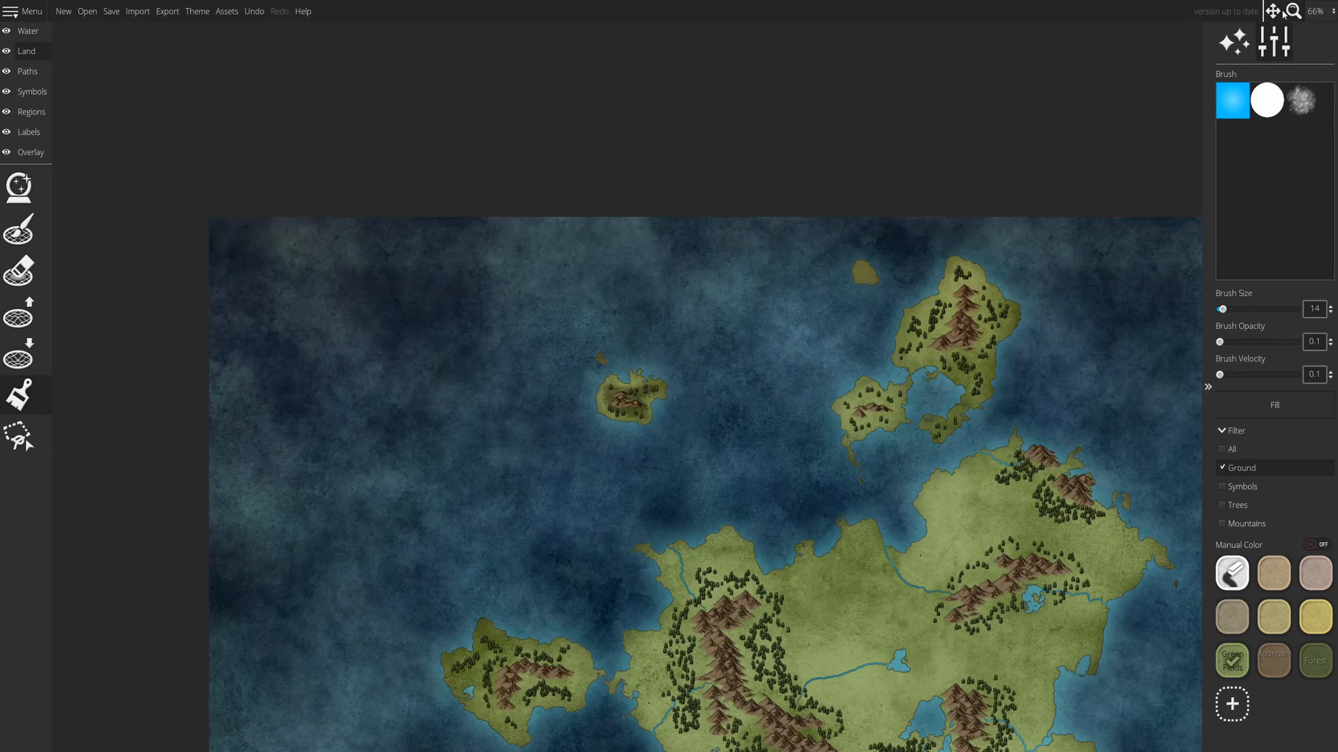
left_click_drag(982, 306, 831, 170)
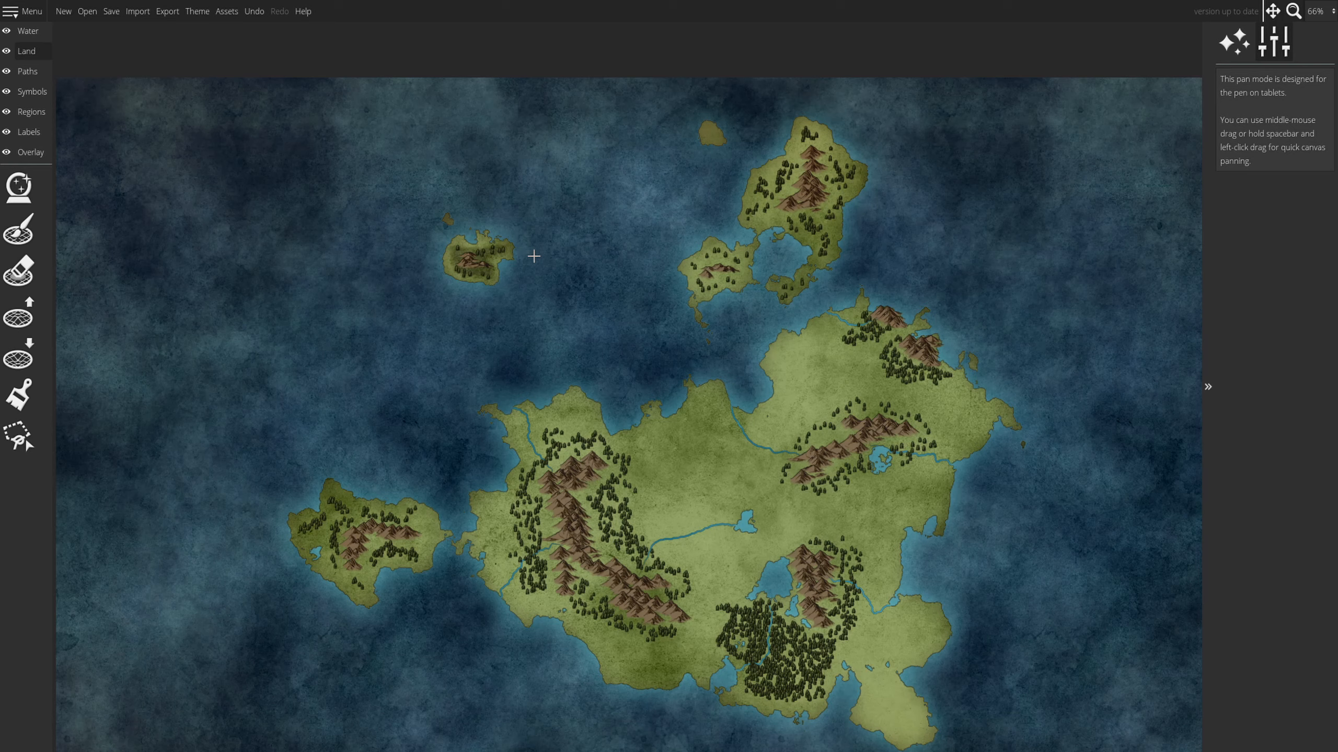
left_click(18, 395)
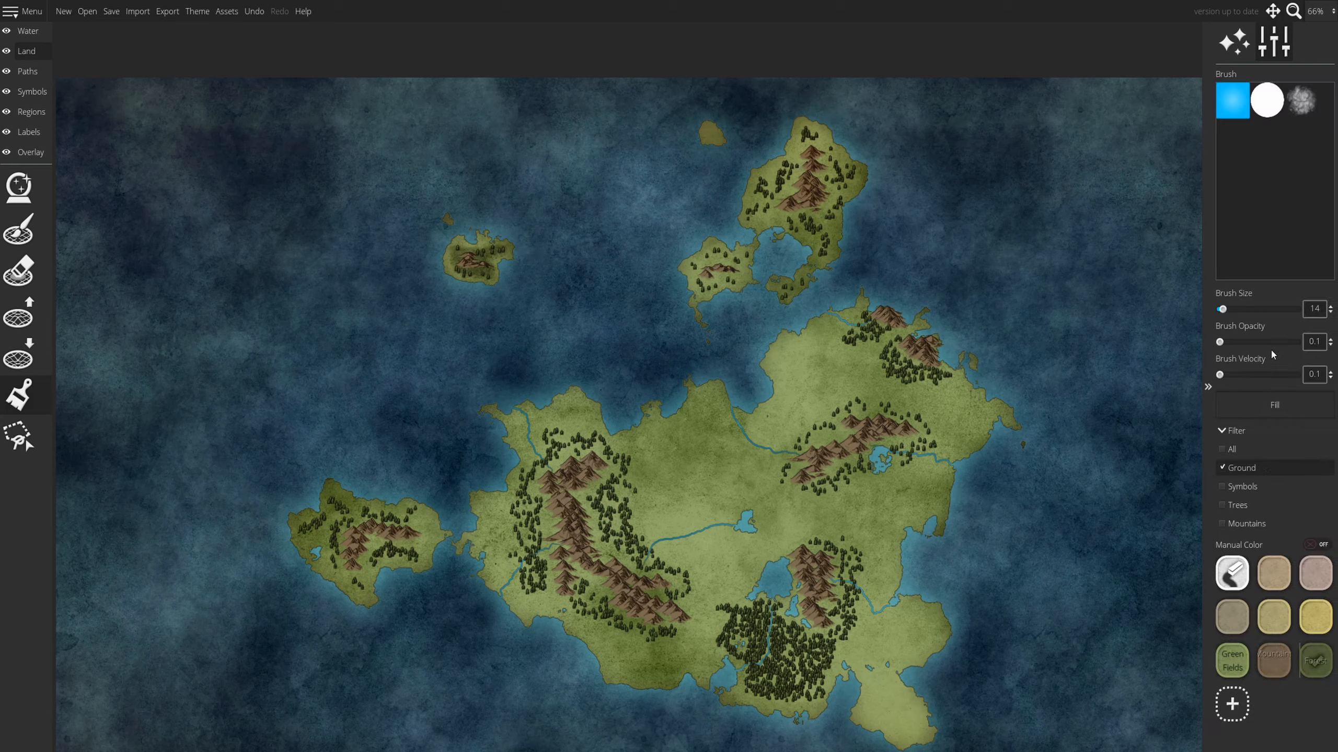
left_click_drag(1257, 379, 1299, 375)
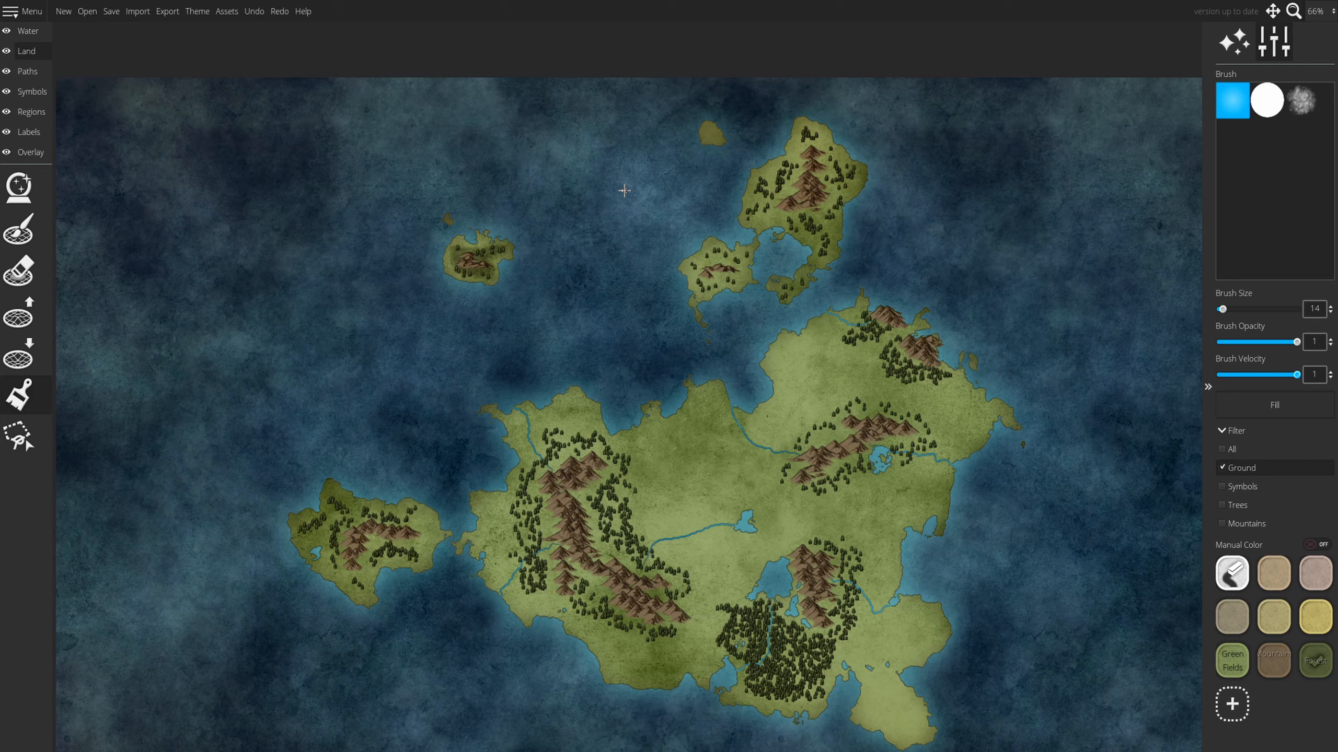
Step: Paint Forest ground around the western island's mountains and trees with a size 62 brush at opacity and velocity 1
left_click(1275, 12)
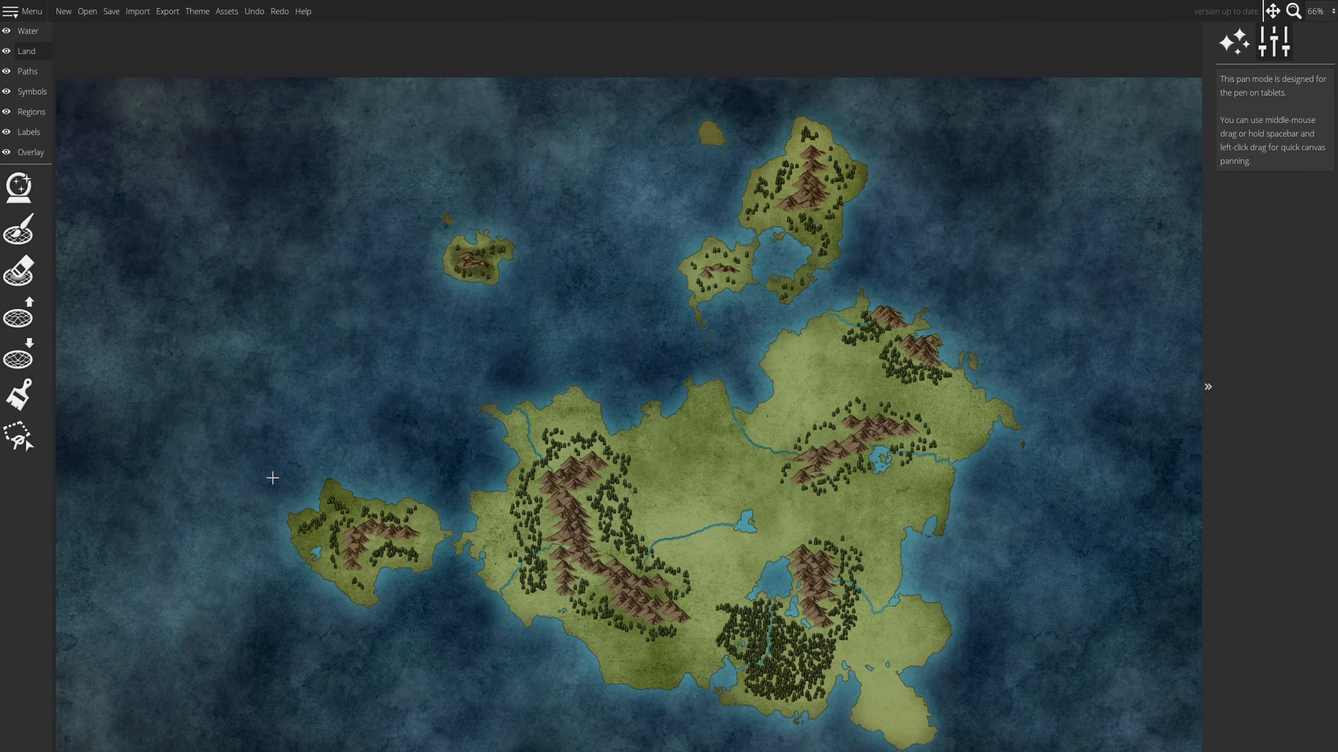
left_click_drag(528, 435, 623, 405)
left_click(19, 394)
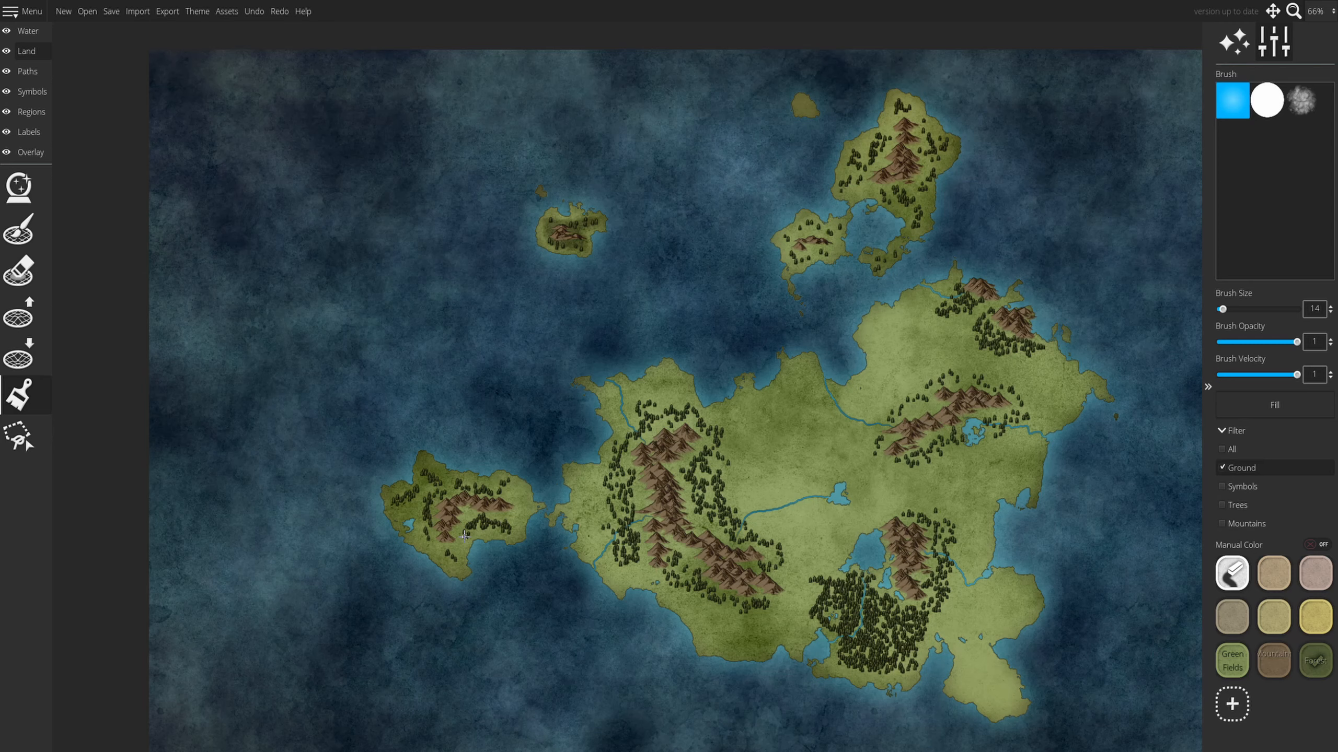
left_click(1280, 11)
left_click_drag(609, 322, 832, 199)
left_click(1317, 11)
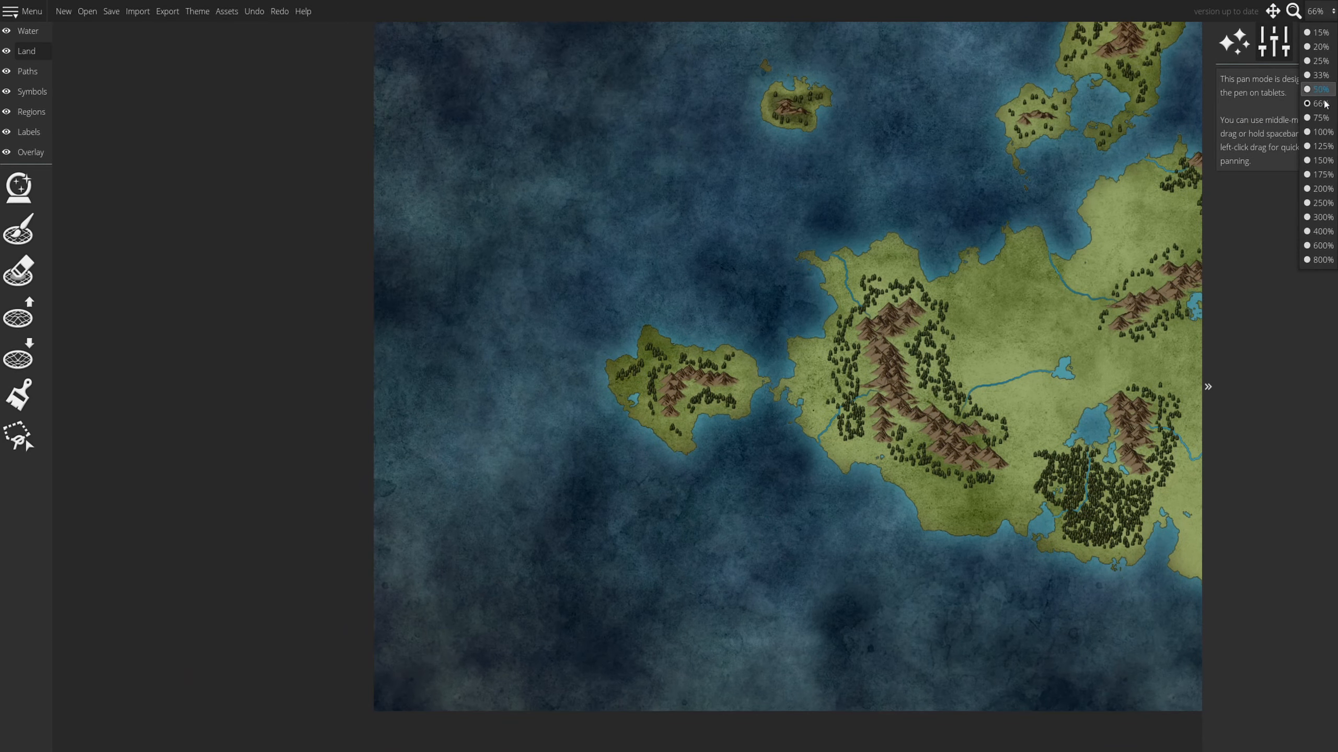
left_click(1318, 193)
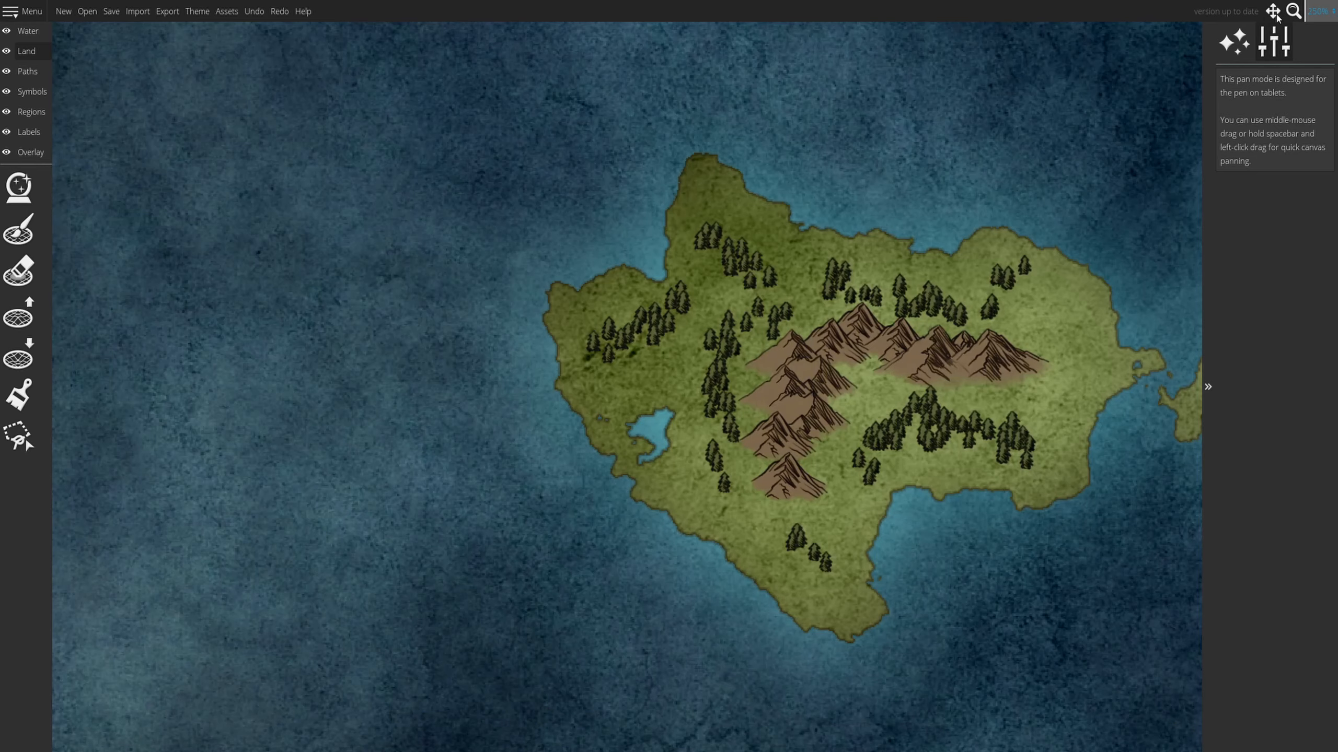
left_click_drag(1036, 132, 837, 116)
left_click(18, 394)
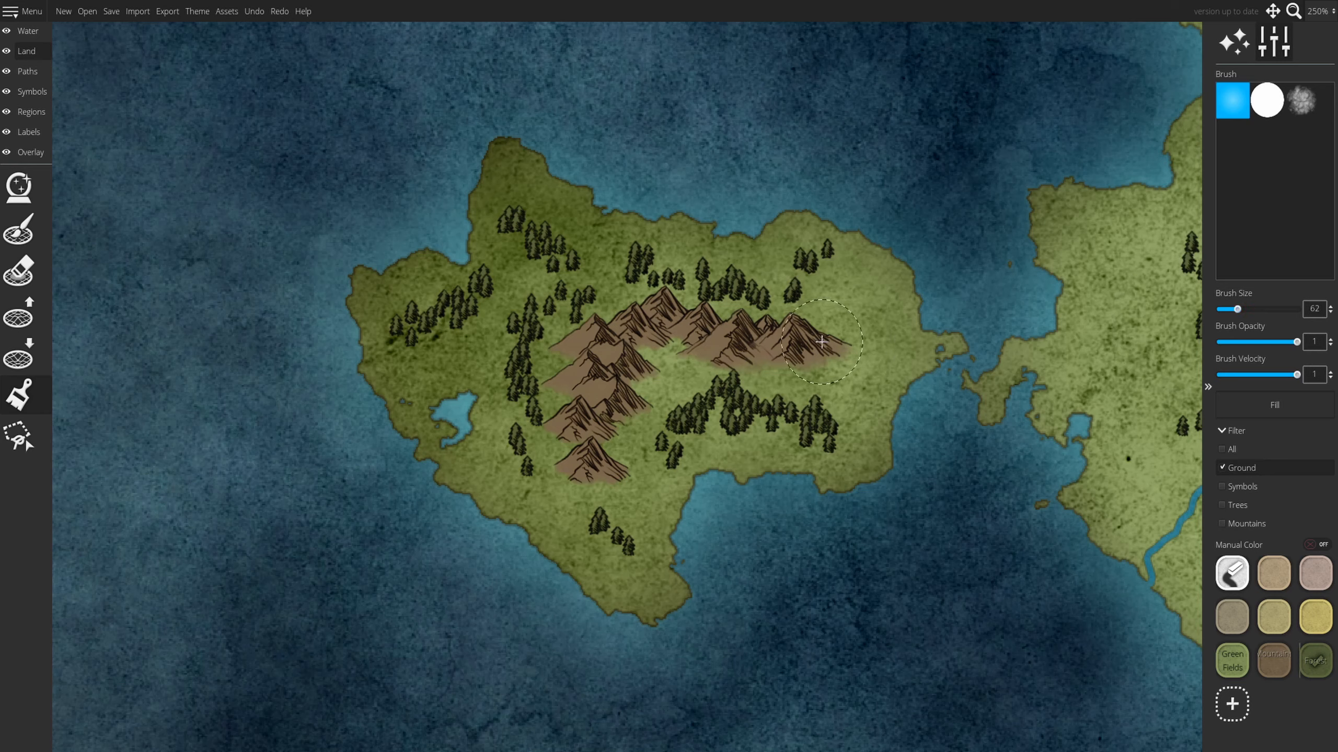
mouse_move(821, 364)
left_mouse_down()
mouse_move(794, 327)
mouse_move(664, 307)
mouse_move(613, 315)
mouse_move(552, 355)
mouse_move(664, 333)
mouse_move(817, 359)
mouse_move(763, 376)
mouse_move(626, 365)
mouse_move(534, 405)
mouse_move(664, 385)
mouse_move(570, 455)
mouse_move(615, 526)
mouse_move(537, 442)
mouse_move(543, 307)
mouse_move(484, 311)
mouse_move(549, 285)
mouse_move(542, 252)
mouse_move(519, 238)
mouse_move(618, 281)
mouse_move(754, 302)
mouse_move(791, 291)
mouse_move(821, 310)
mouse_move(773, 363)
mouse_move(654, 437)
mouse_move(672, 420)
mouse_move(815, 404)
mouse_move(548, 350)
mouse_move(510, 317)
mouse_move(478, 313)
mouse_move(575, 297)
left_mouse_up()
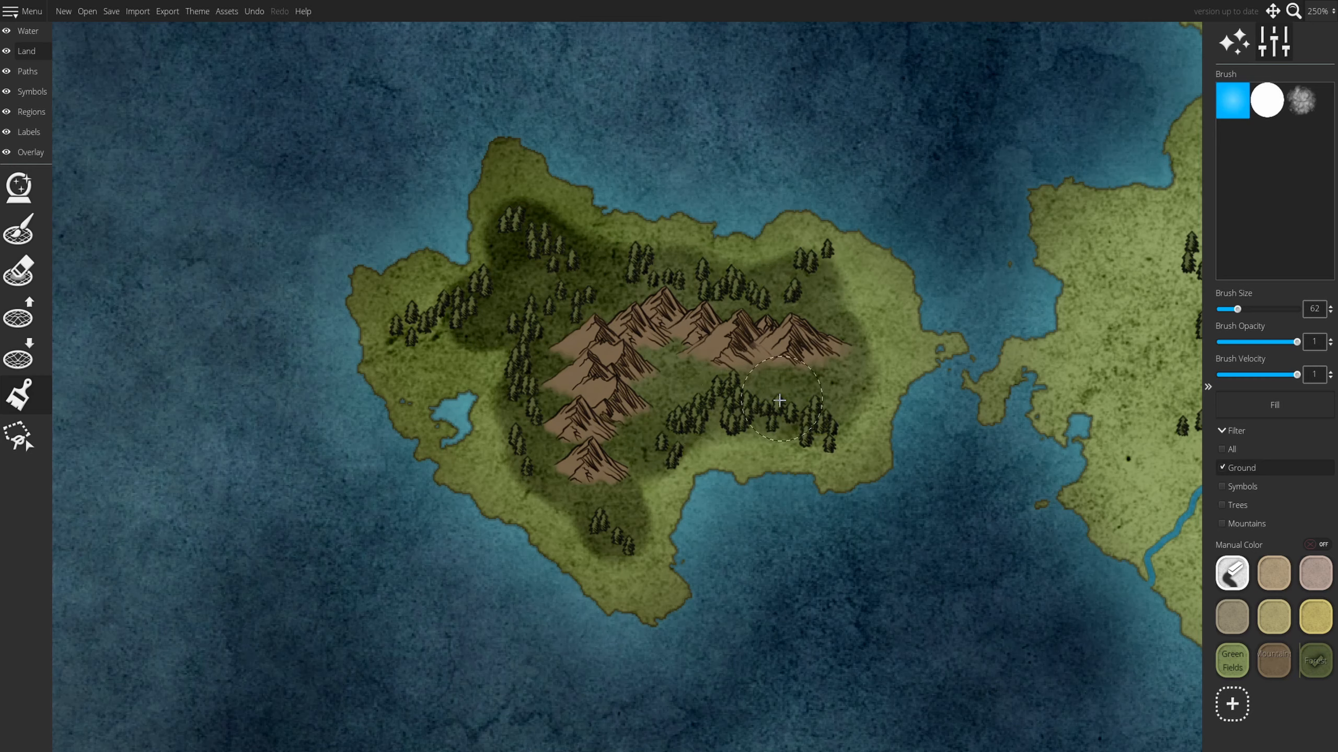
left_click_drag(780, 400, 659, 414)
mouse_move(808, 301)
left_mouse_down()
mouse_move(798, 264)
mouse_move(812, 279)
left_mouse_up()
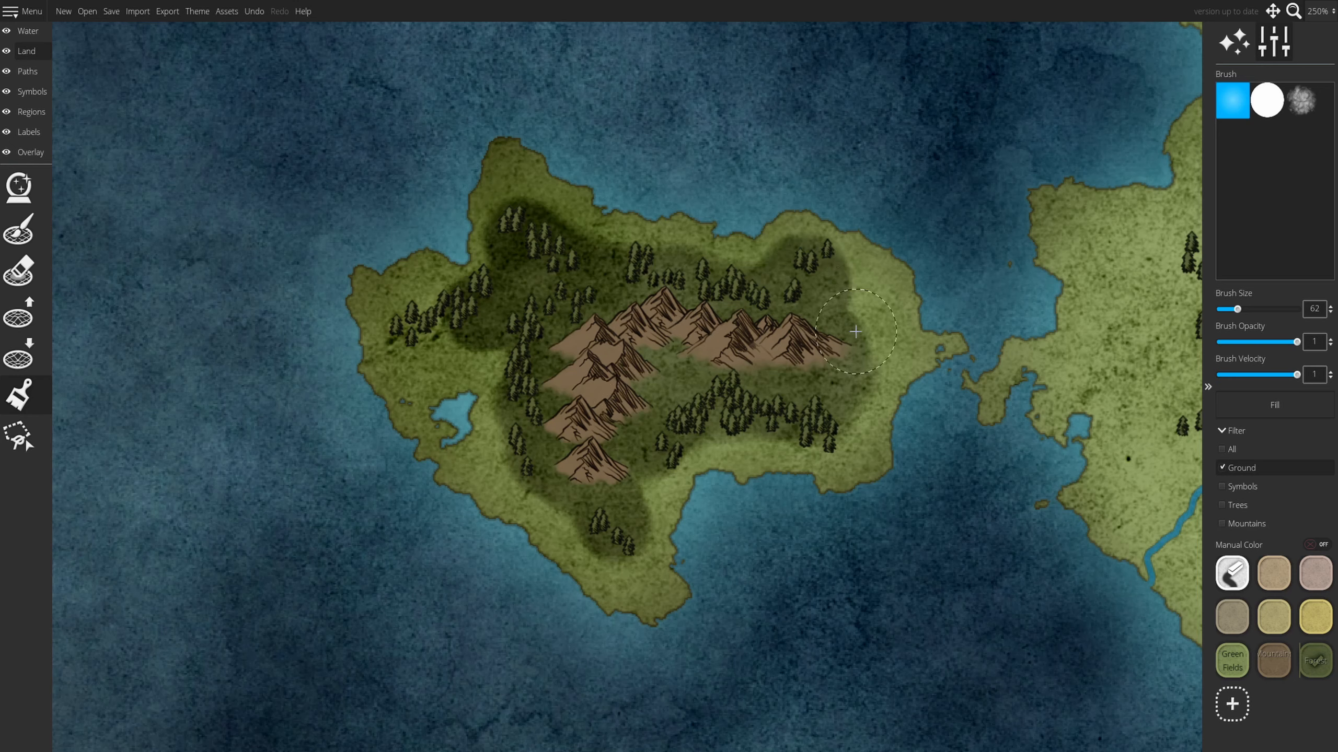
Step: Blend the western island's dark ground edge with a size 18 Green Fields brush, lowering opacity and velocity from 0.77 to 0.38 and 0.43
left_click(1232, 660)
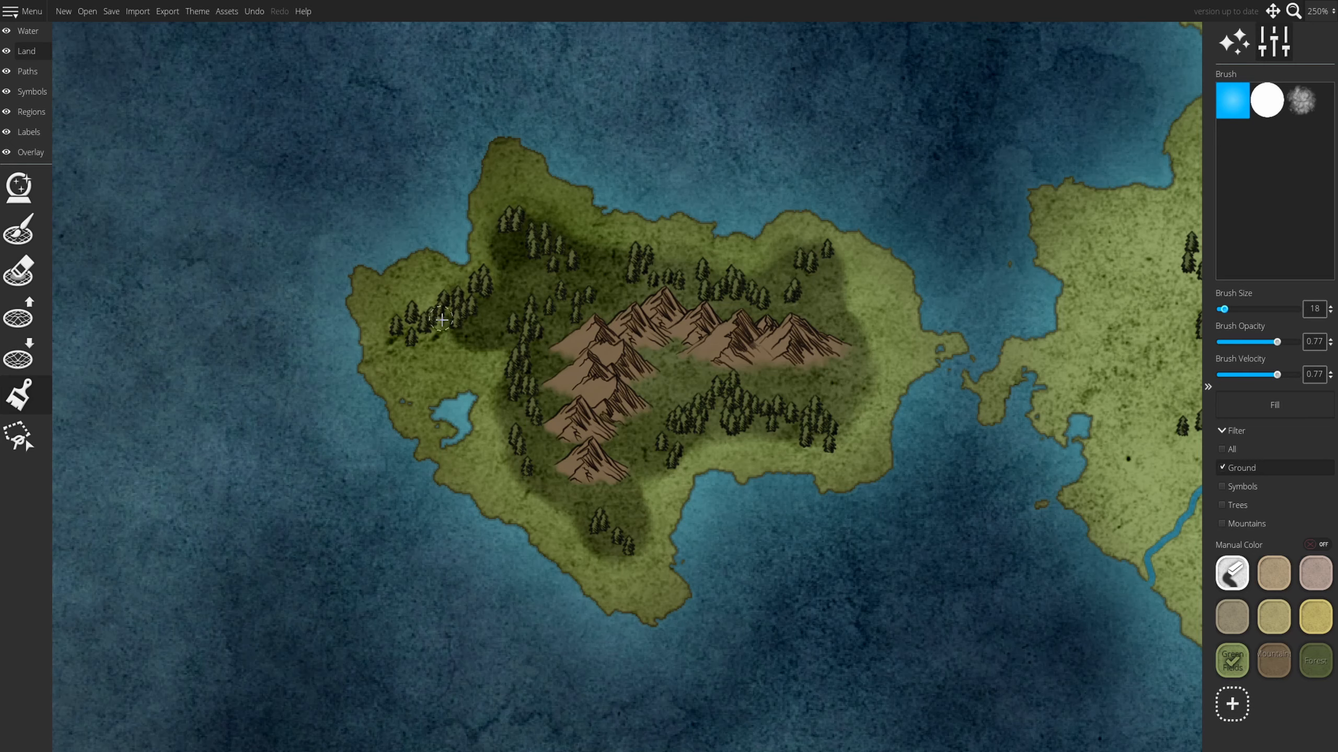
mouse_move(495, 395)
left_mouse_down()
mouse_move(504, 462)
mouse_move(601, 557)
mouse_move(655, 514)
mouse_move(684, 460)
mouse_move(737, 445)
left_mouse_up()
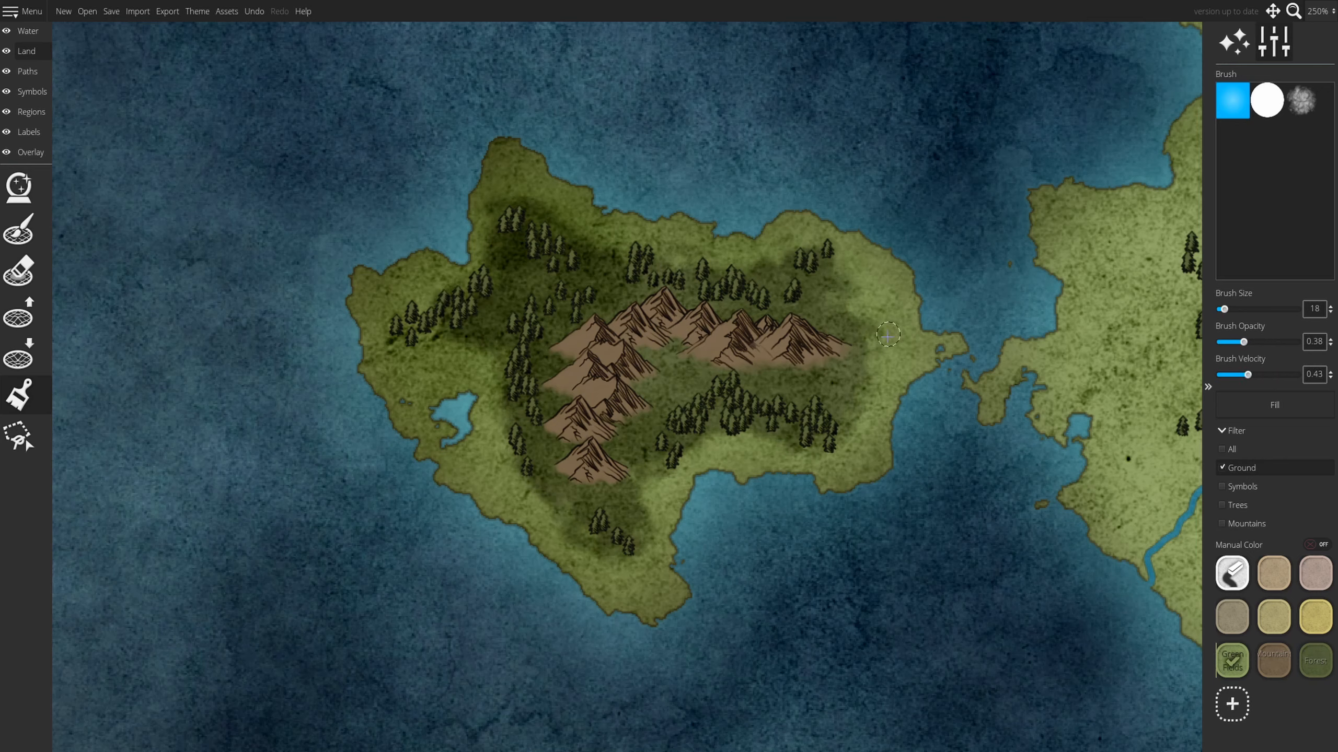
left_click_drag(463, 321, 545, 505)
mouse_move(1243, 341)
left_mouse_down()
mouse_move(1223, 341)
mouse_move(1240, 375)
mouse_move(1227, 375)
left_mouse_up()
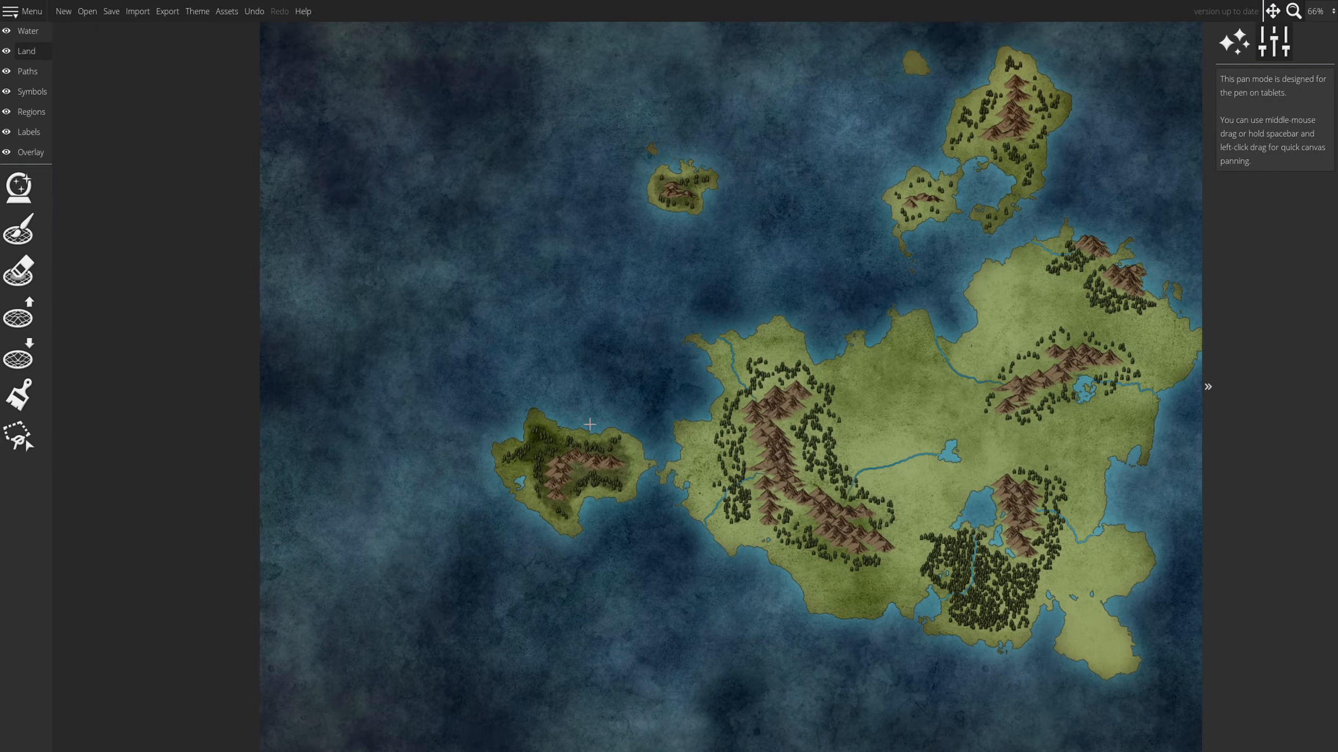
Step: Paint Forest ground around the mainland's western mountain range and soften its edge with Green Fields at opacity 0.19 and velocity 0.21
left_click_drag(1229, 374, 1235, 375)
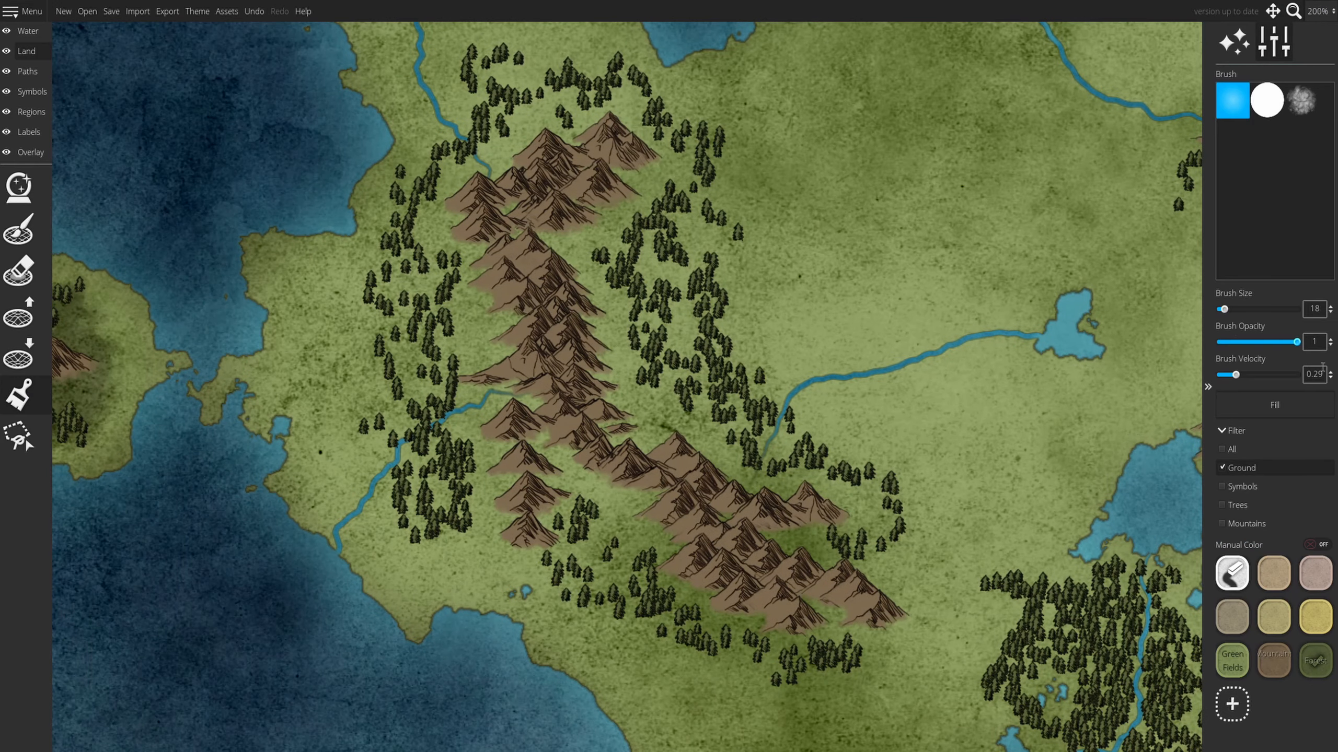
mouse_move(448, 132)
left_mouse_down()
mouse_move(632, 253)
mouse_move(790, 501)
mouse_move(395, 210)
mouse_move(803, 303)
mouse_move(895, 474)
left_mouse_up()
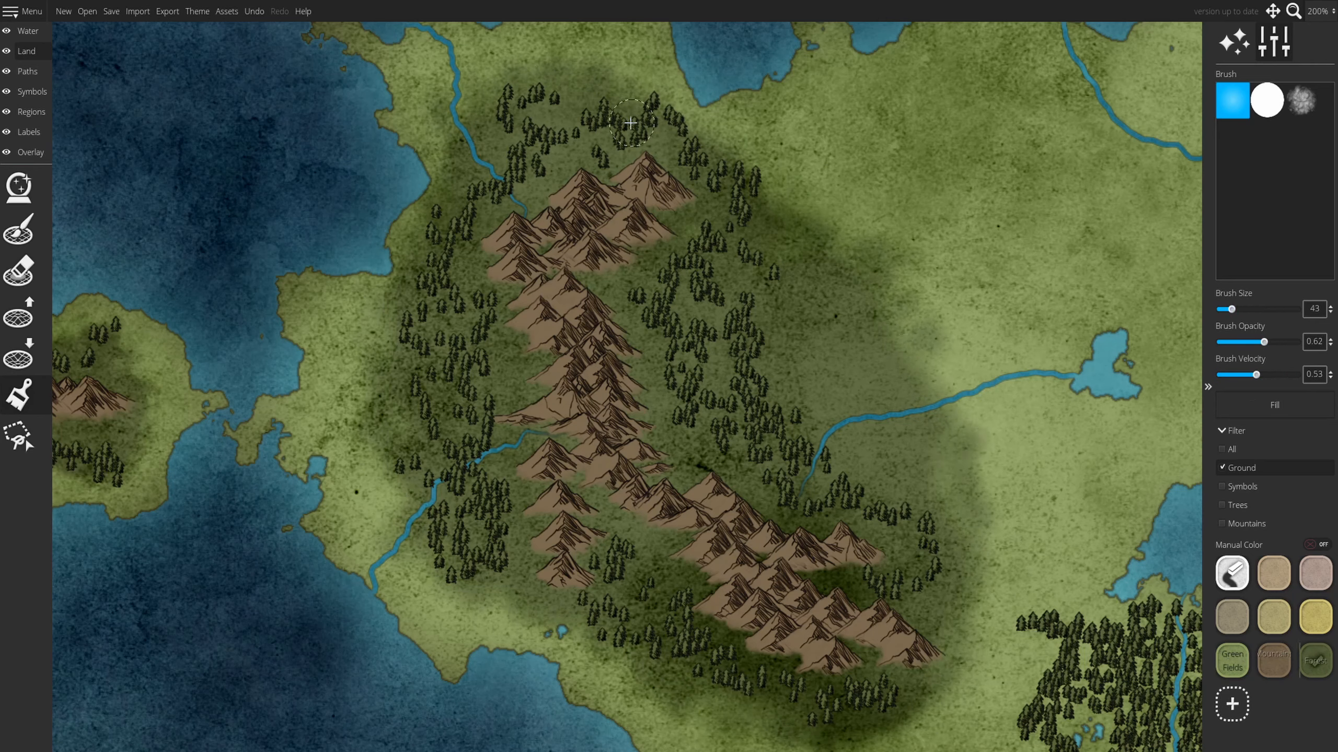
left_click(1248, 342)
left_click(1249, 374)
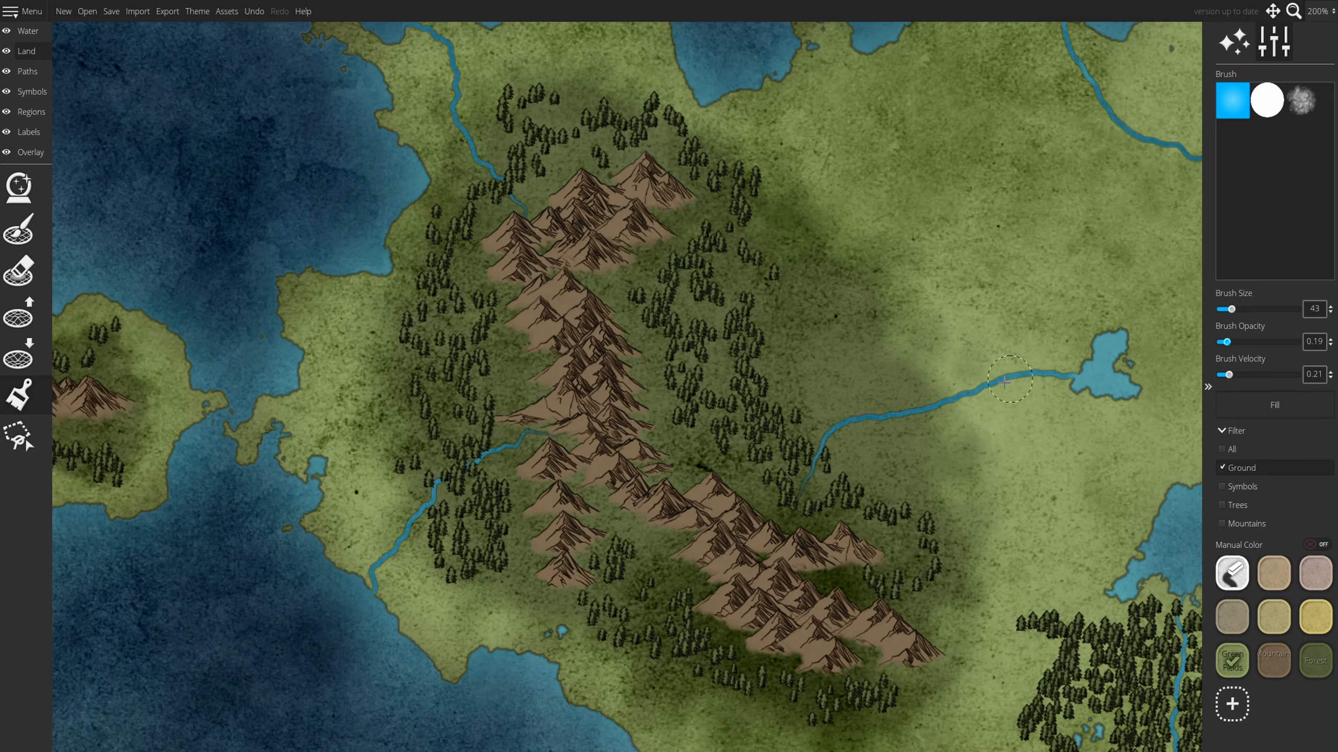
left_click_drag(1005, 383, 945, 696)
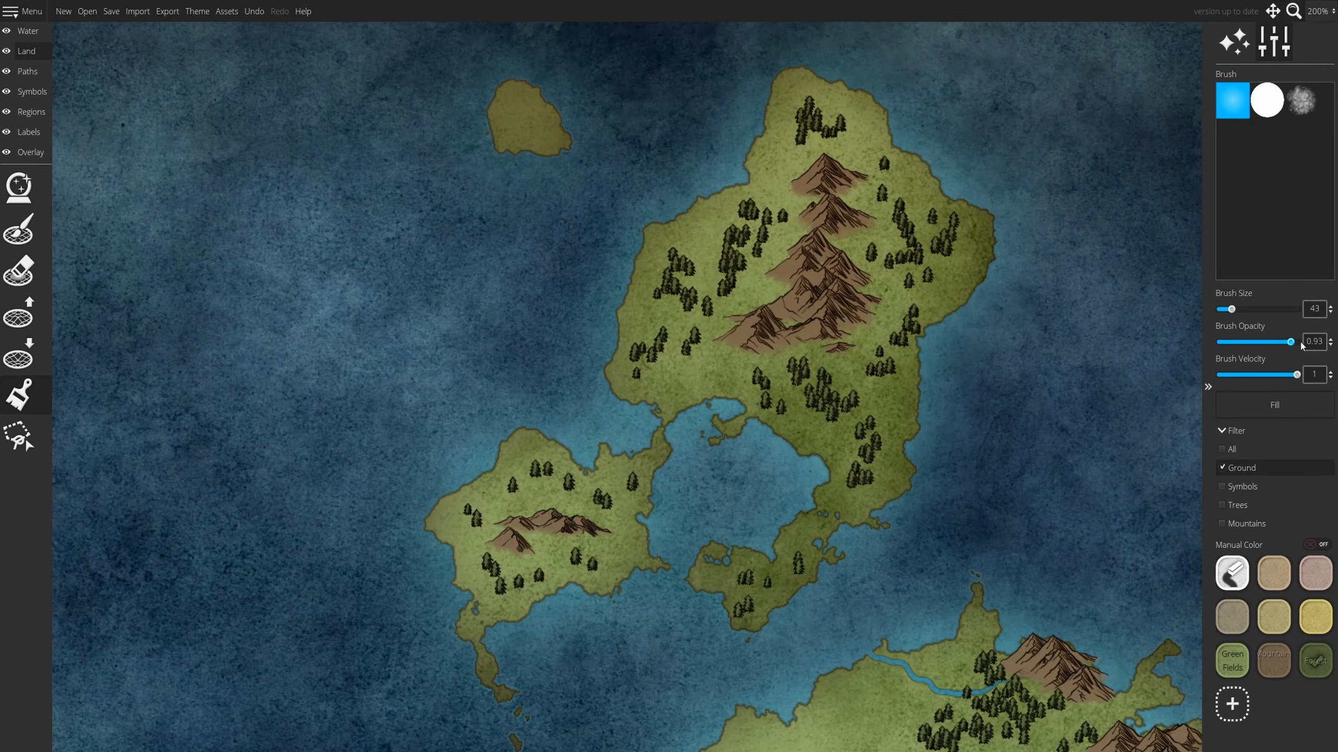
Step: Paint Forest ground around the mountains and trees of the two northern islands and blend its edges with Green Fields
mouse_move(527, 527)
left_mouse_down()
mouse_move(534, 478)
mouse_move(653, 392)
mouse_move(832, 179)
mouse_move(744, 586)
mouse_move(806, 463)
left_mouse_up()
left_click(1232, 660)
mouse_move(473, 507)
left_mouse_down()
mouse_move(489, 548)
mouse_move(624, 430)
mouse_move(885, 274)
mouse_move(706, 580)
mouse_move(527, 559)
left_mouse_up()
left_click(1315, 660)
mouse_move(659, 295)
left_mouse_down()
mouse_move(743, 226)
mouse_move(842, 474)
mouse_move(648, 296)
left_mouse_up()
left_click(1232, 660)
mouse_move(685, 248)
left_mouse_down()
mouse_move(665, 564)
mouse_move(843, 403)
mouse_move(878, 274)
left_mouse_up()
Step: Paint Forest ground around the mainland's northeastern mountains and woods with a size 100 brush at opacity and velocity 1
left_click(1272, 10)
scroll(761, 214, "down", 5)
scroll(862, 324, "up", 5)
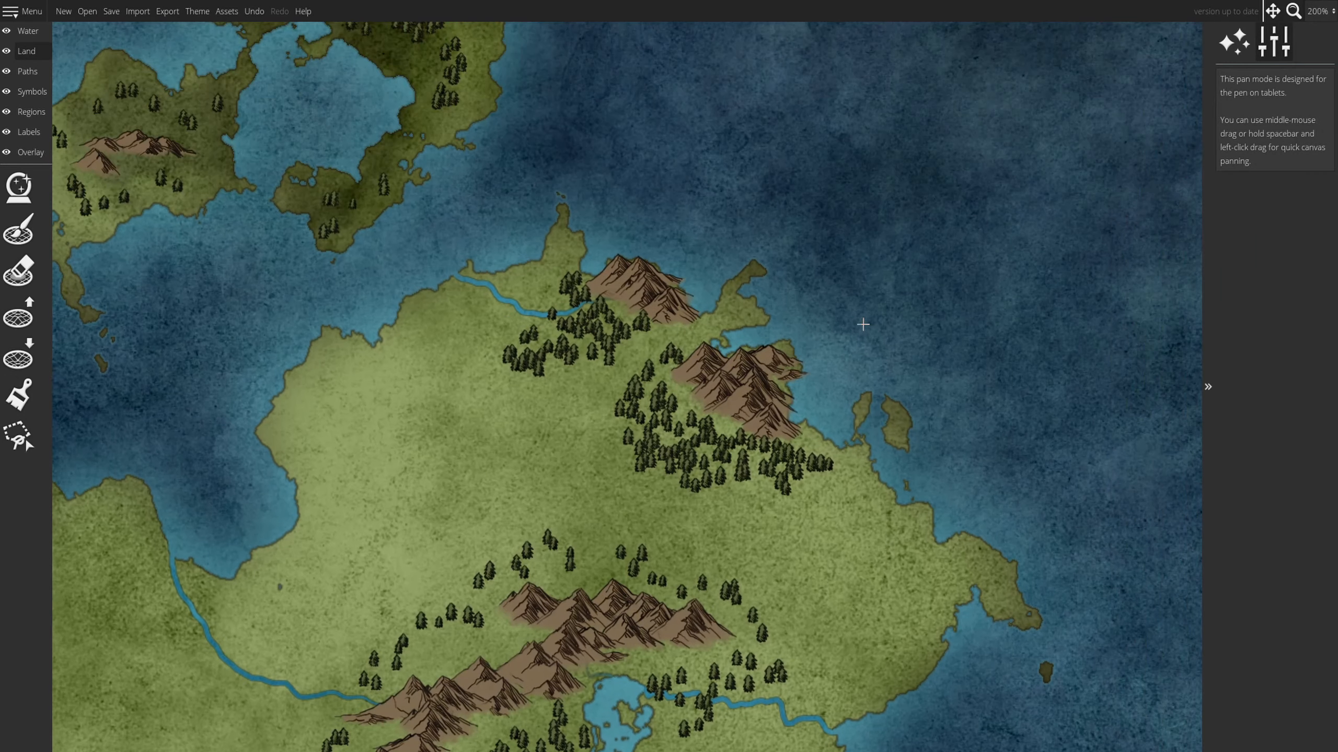
key("Escape")
mouse_move(695, 369)
left_mouse_down()
mouse_move(821, 464)
mouse_move(552, 284)
mouse_move(773, 328)
mouse_move(658, 579)
mouse_move(790, 384)
mouse_move(895, 475)
mouse_move(637, 82)
left_mouse_up()
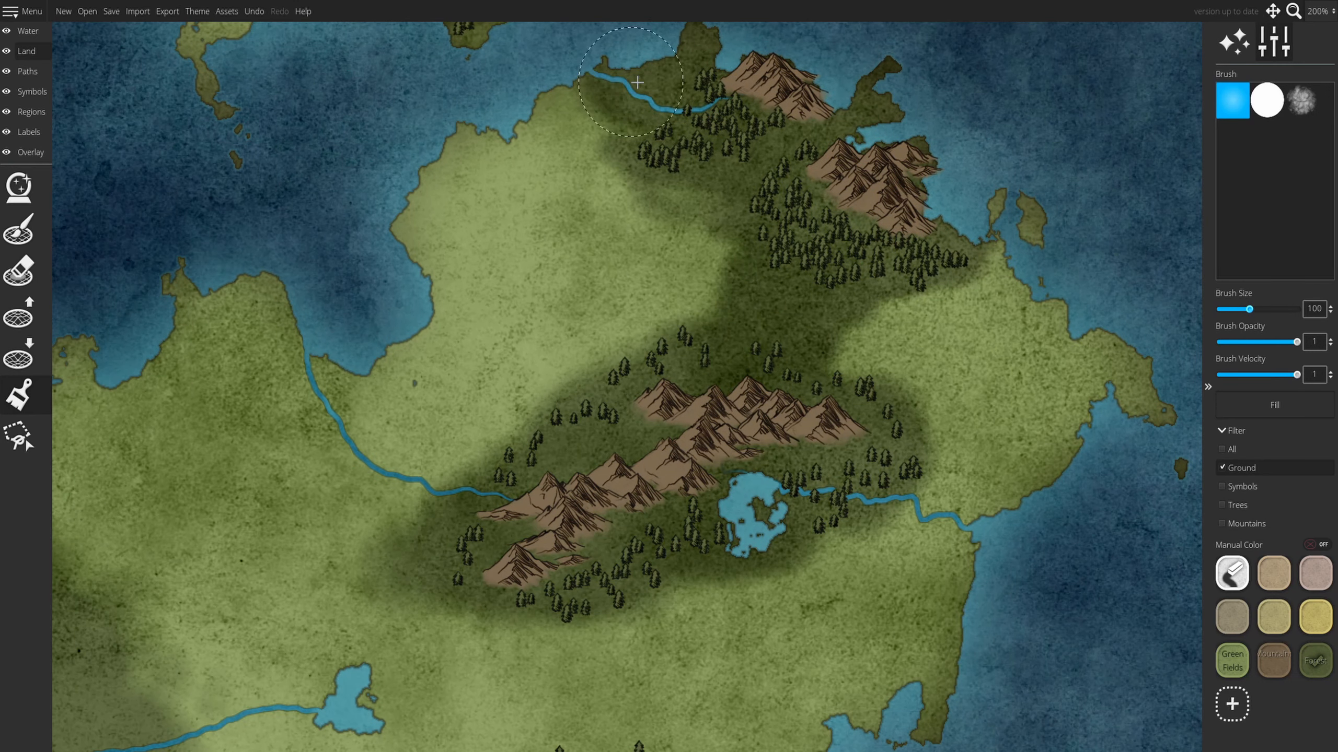
Step: Blend the northeastern dark ground's edges with a size 50 brush, alternating Green Fields and Forest and lowering opacity to 0.2 and velocity to 0.28
left_click(1232, 660)
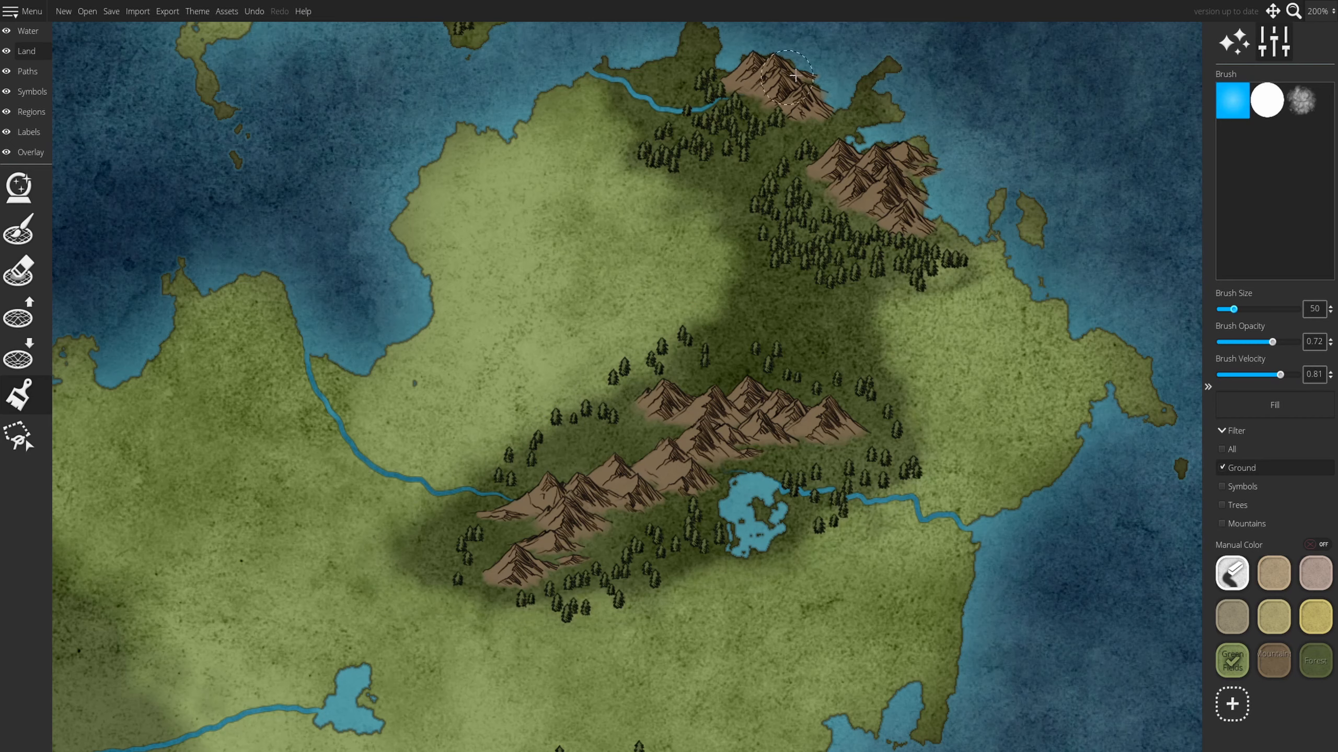
left_click(1315, 660)
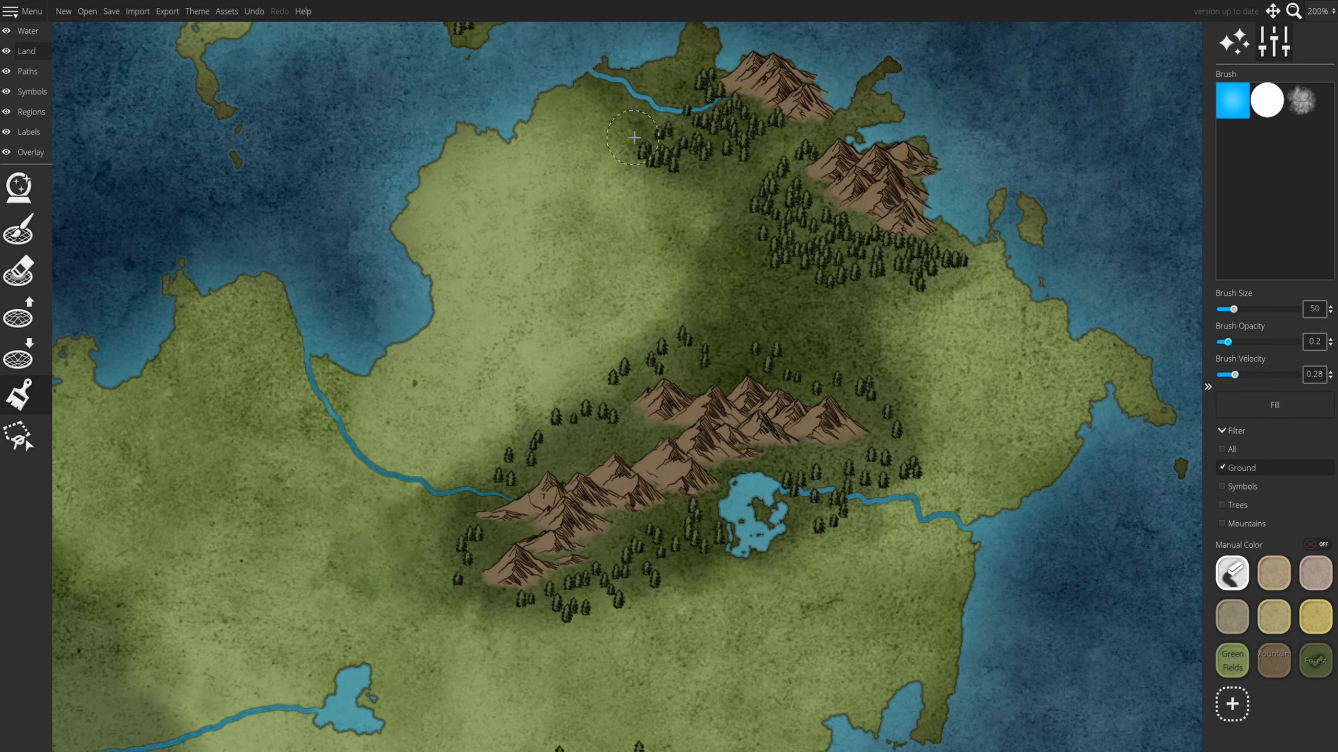
left_click(1232, 659)
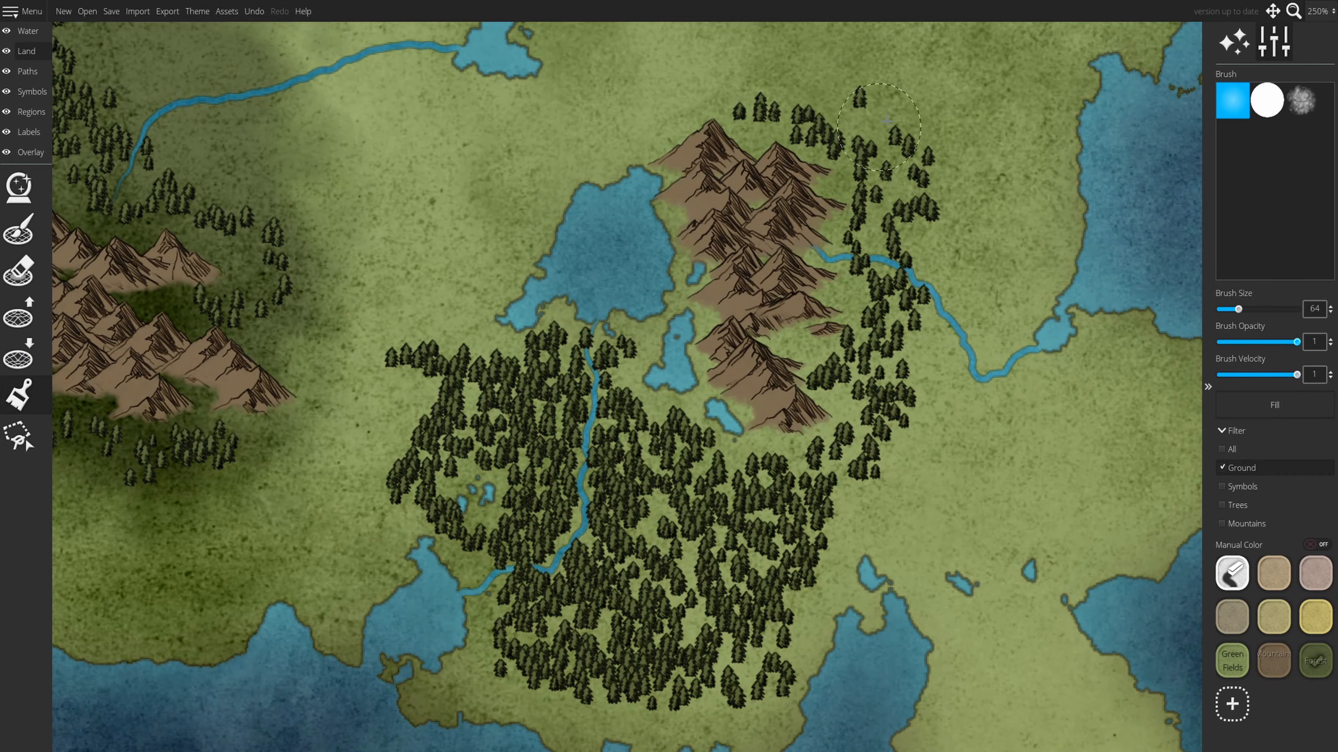
Step: Paint Forest ground around the mainland's southeastern mountains and dense woods, and blend its edge with a smaller, weaker Green Fields brush
mouse_move(864, 105)
left_mouse_down()
mouse_move(764, 295)
mouse_move(356, 438)
mouse_move(684, 606)
mouse_move(474, 237)
mouse_move(579, 158)
mouse_move(804, 365)
left_mouse_up()
left_click_drag(1251, 310, 1236, 309)
left_click_drag(1296, 342, 1273, 341)
left_click_drag(1296, 374, 1271, 375)
left_click(1232, 660)
mouse_move(684, 79)
left_mouse_down()
mouse_move(937, 211)
mouse_move(658, 727)
mouse_move(656, 272)
left_mouse_up()
Step: Reduce the brush size to 36, lower opacity and velocity, and soften the southeastern dark ground's edge with Green Fields
left_click_drag(1237, 309, 1229, 309)
left_click_drag(1273, 342, 1237, 341)
left_click_drag(1271, 375, 1241, 375)
mouse_move(632, 79)
left_mouse_down()
mouse_move(921, 159)
mouse_move(448, 685)
mouse_move(619, 141)
mouse_move(869, 527)
mouse_move(459, 606)
mouse_move(606, 316)
mouse_move(387, 342)
mouse_move(347, 406)
left_mouse_up()
Step: Set opacity and velocity to 0.19, touch up the southeastern transition with Forest, and undo the last stroke
left_click(1315, 661)
left_click_drag(1236, 342, 1227, 342)
left_click_drag(1240, 374, 1227, 374)
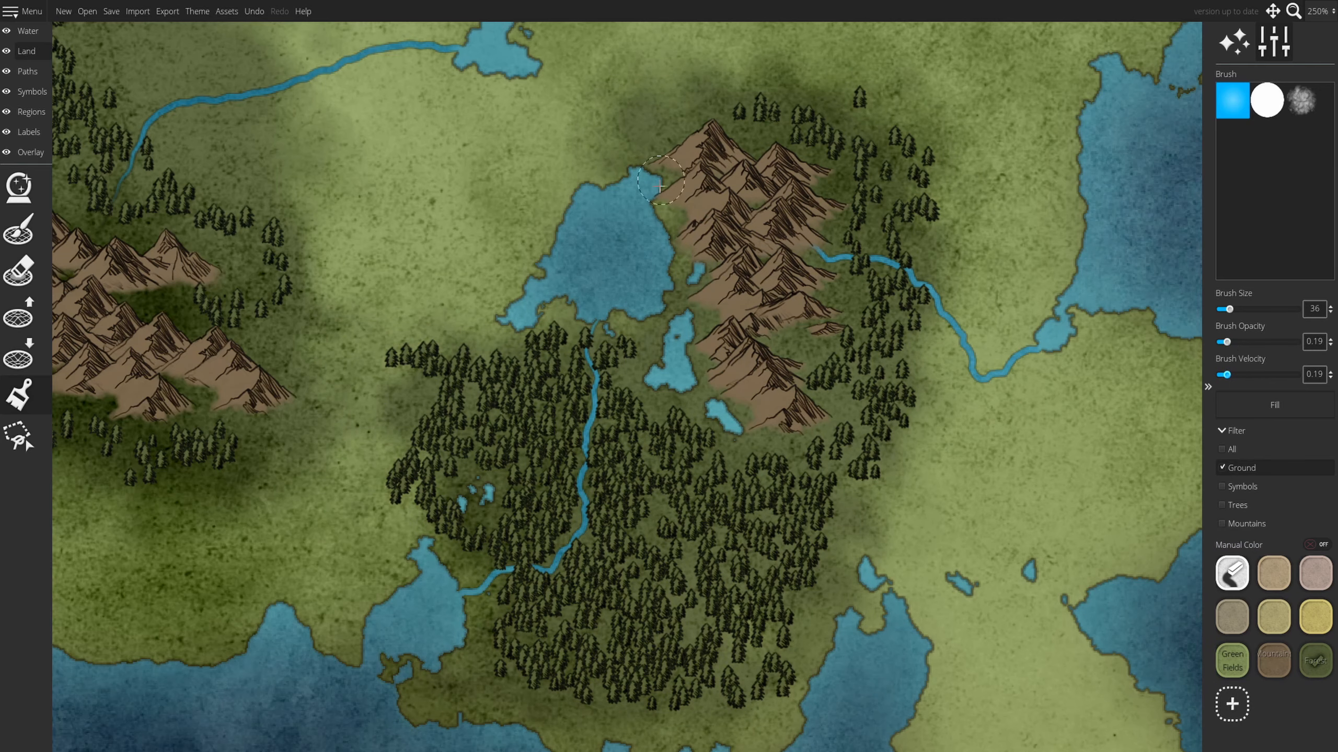
key("ctrl+z")
scroll(895, 263, "down", 7)
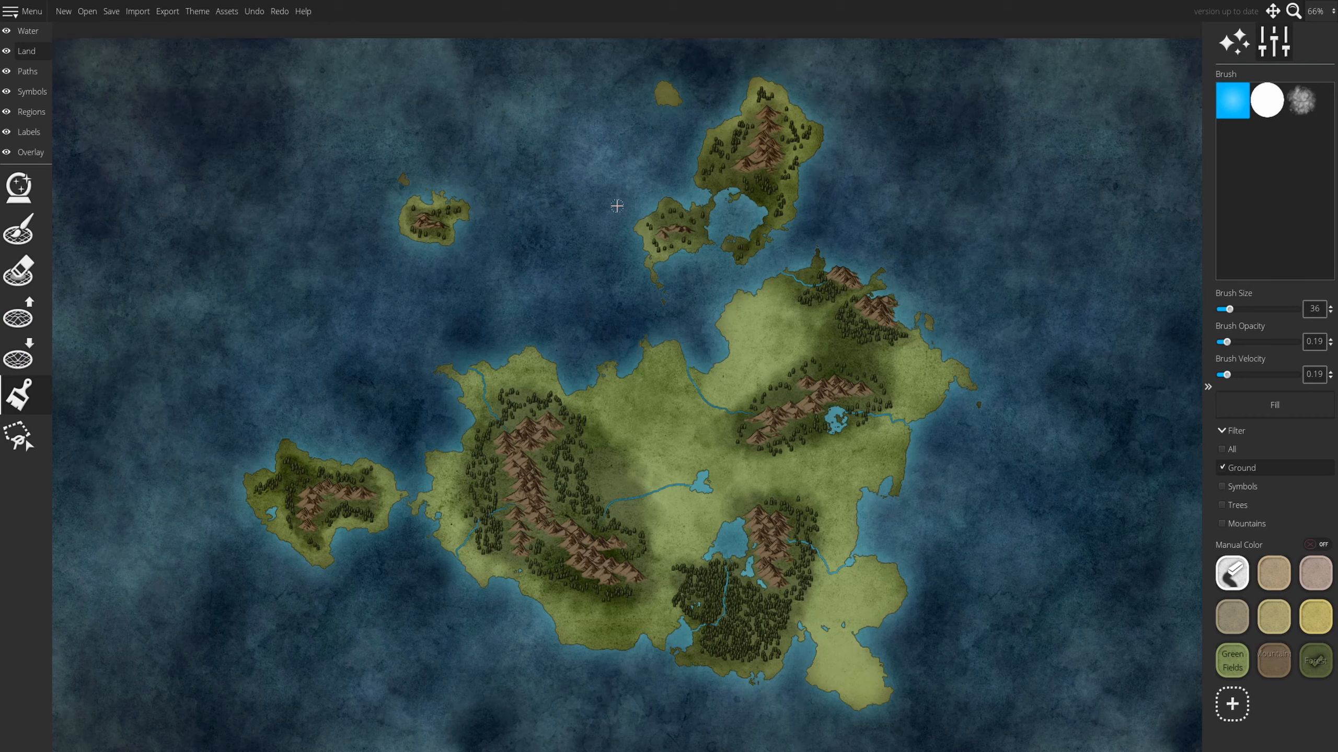
Step: Erase the river running from the mainland's western mountains to the small central lake with the size 64 Freshwater Eraser
left_click(1272, 10)
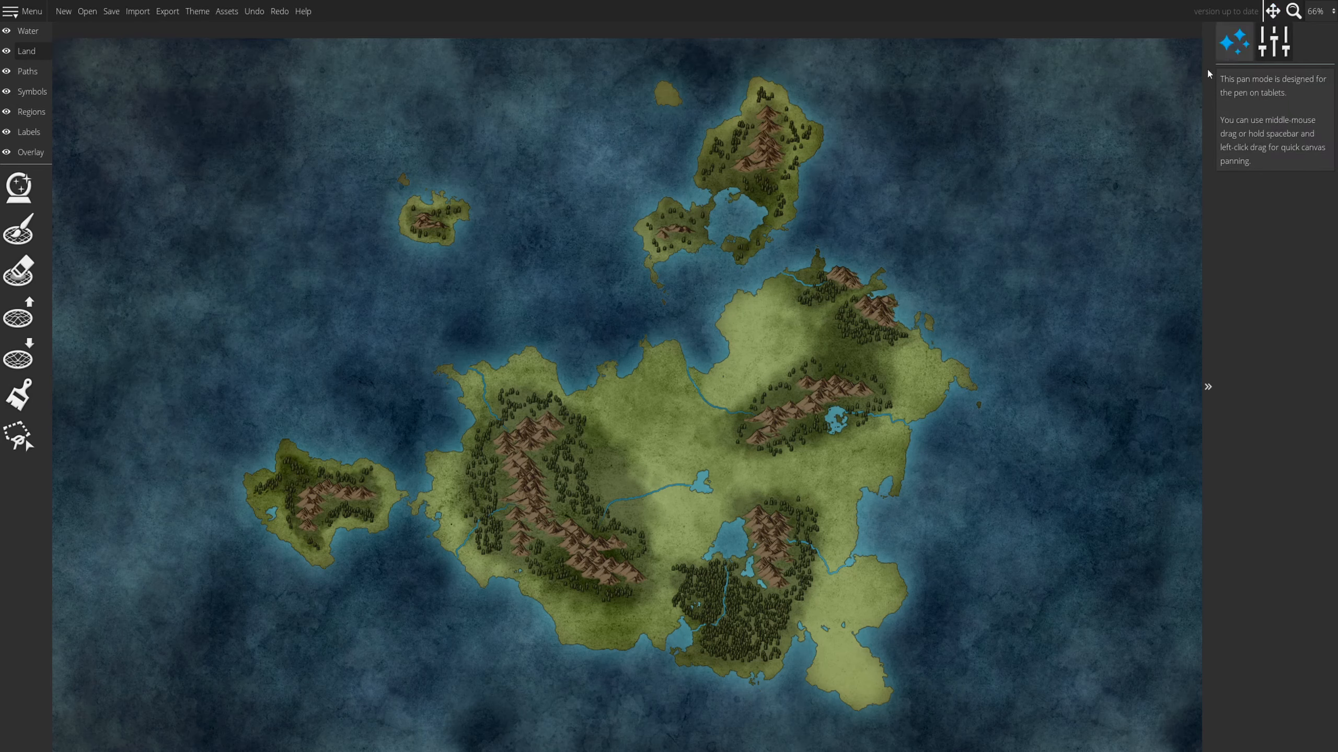
mouse_move(936, 207)
left_mouse_down()
mouse_move(896, 165)
mouse_move(904, 199)
left_mouse_up()
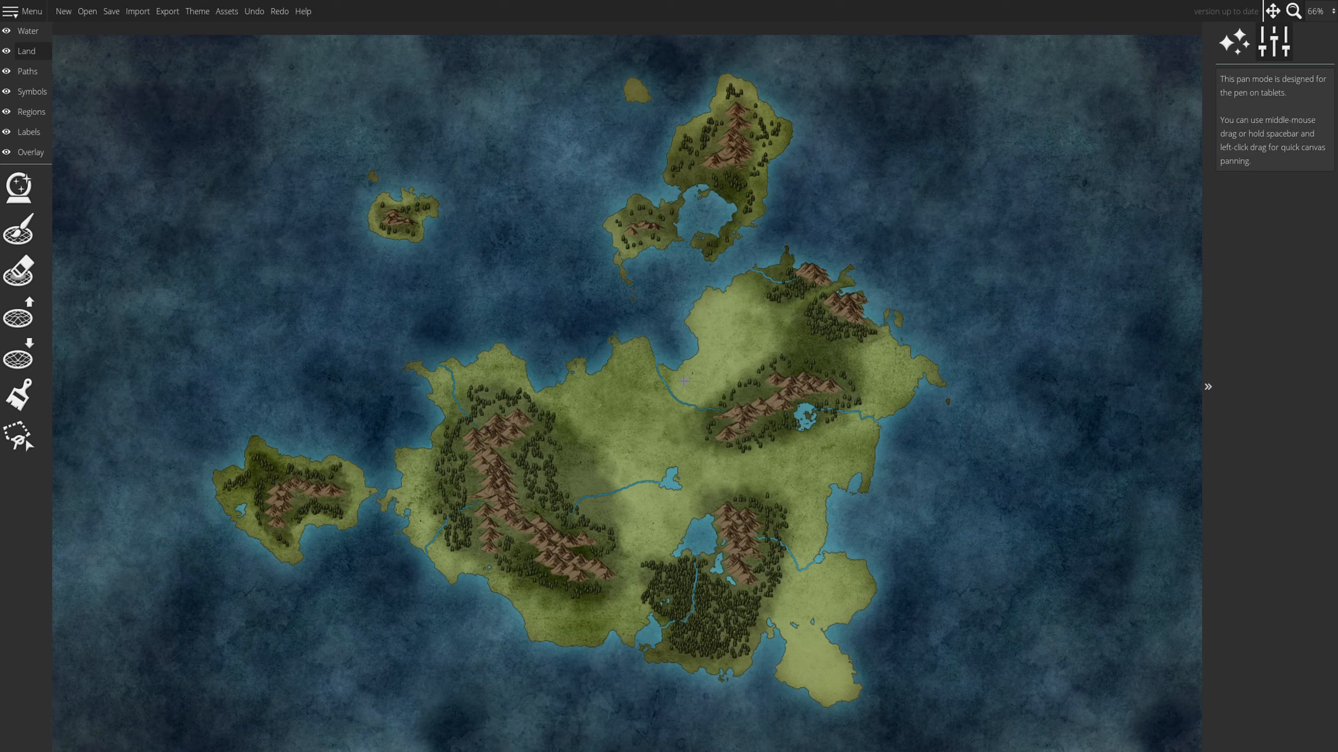
left_click(1315, 16)
left_click(1296, 164)
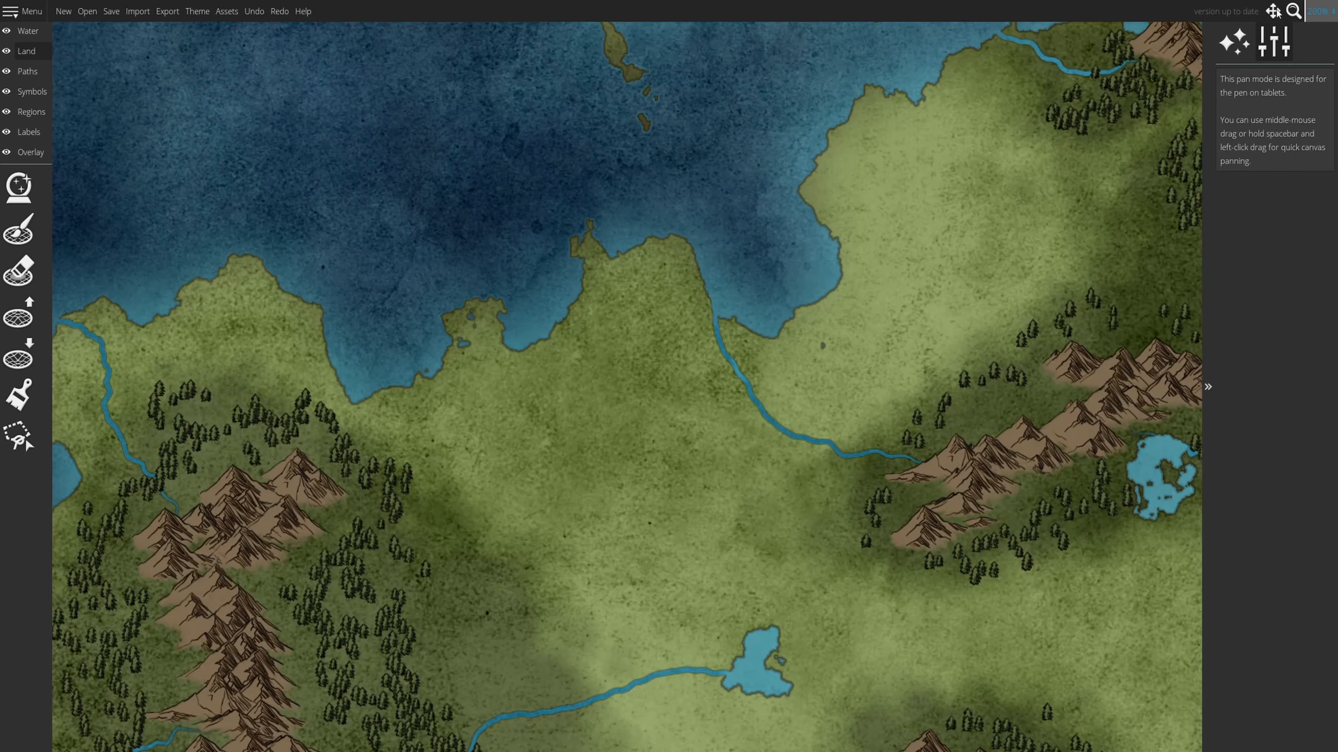
left_click_drag(917, 360, 1009, 111)
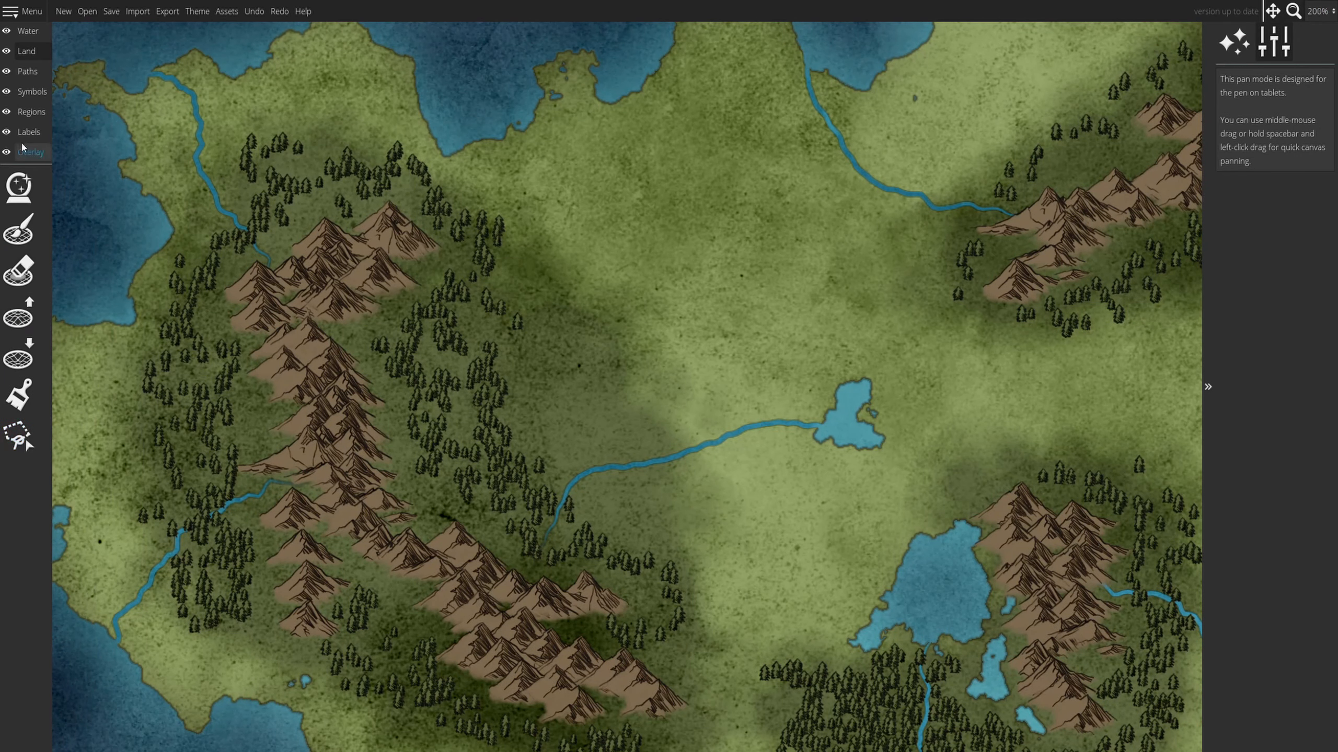
left_click(27, 30)
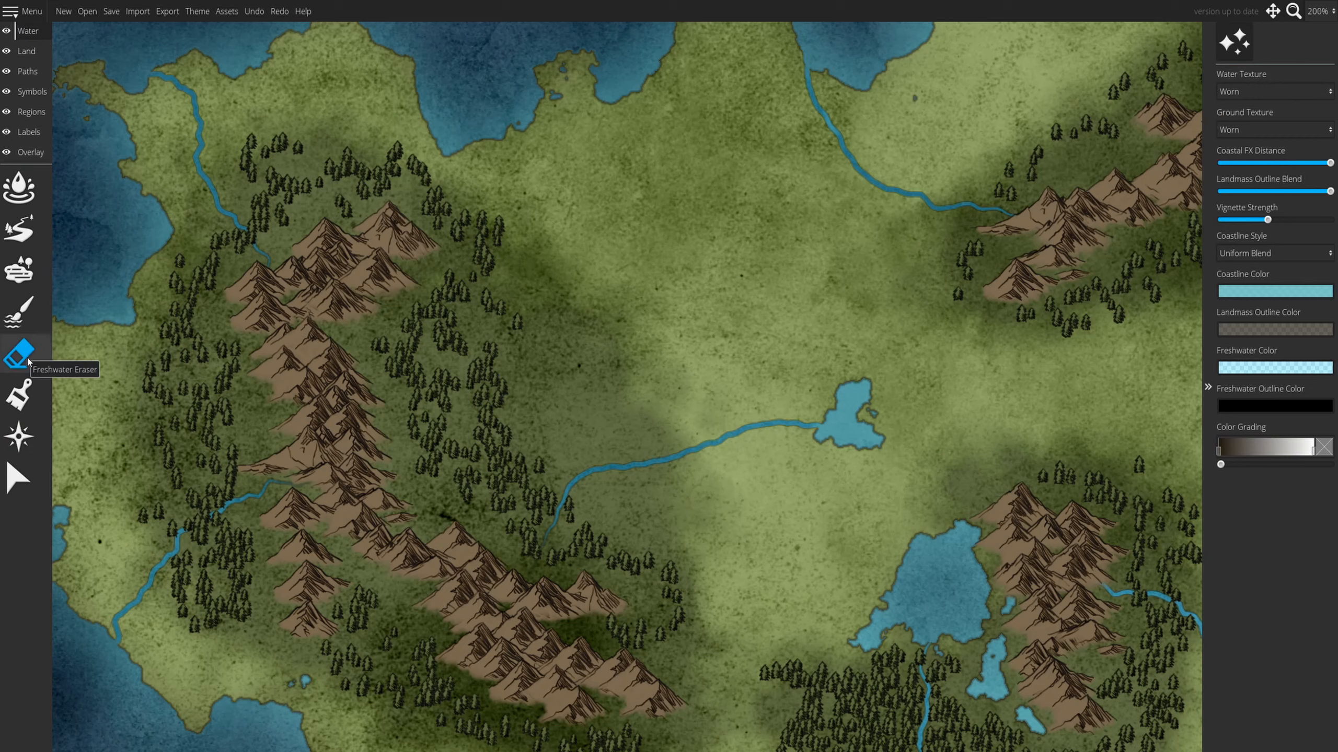
left_click(26, 360)
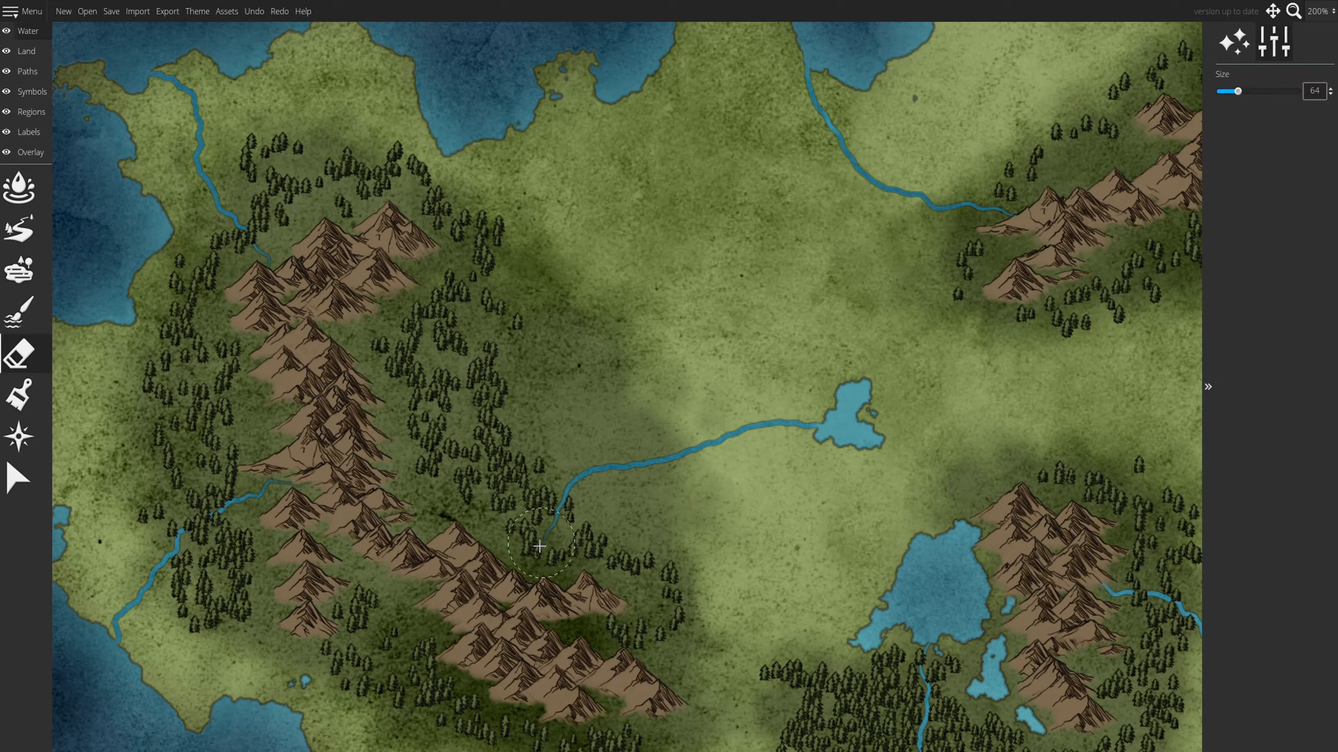
mouse_move(539, 546)
left_mouse_down()
mouse_move(584, 483)
mouse_move(790, 423)
left_mouse_up()
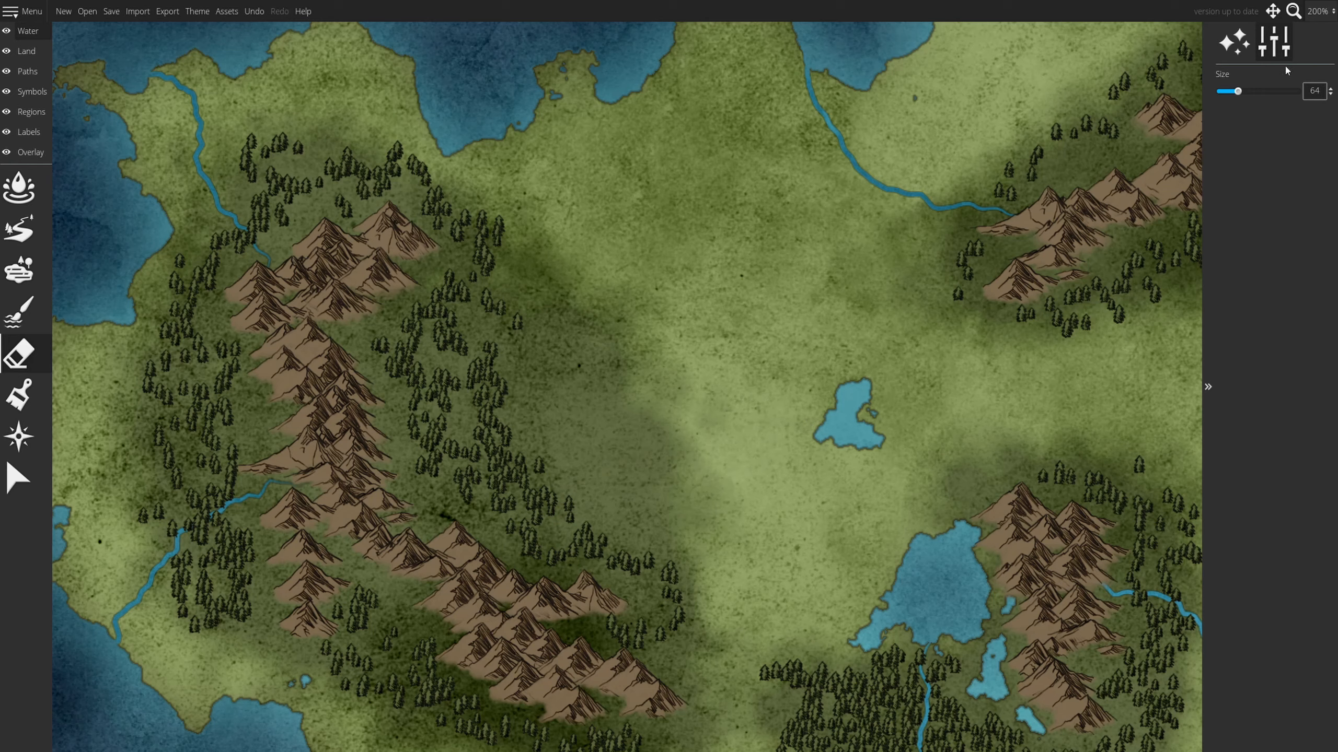
Step: Switch to the mountain symbols and set the symbol scale to 40
left_click(1320, 11)
left_click(1317, 105)
left_click(1273, 11)
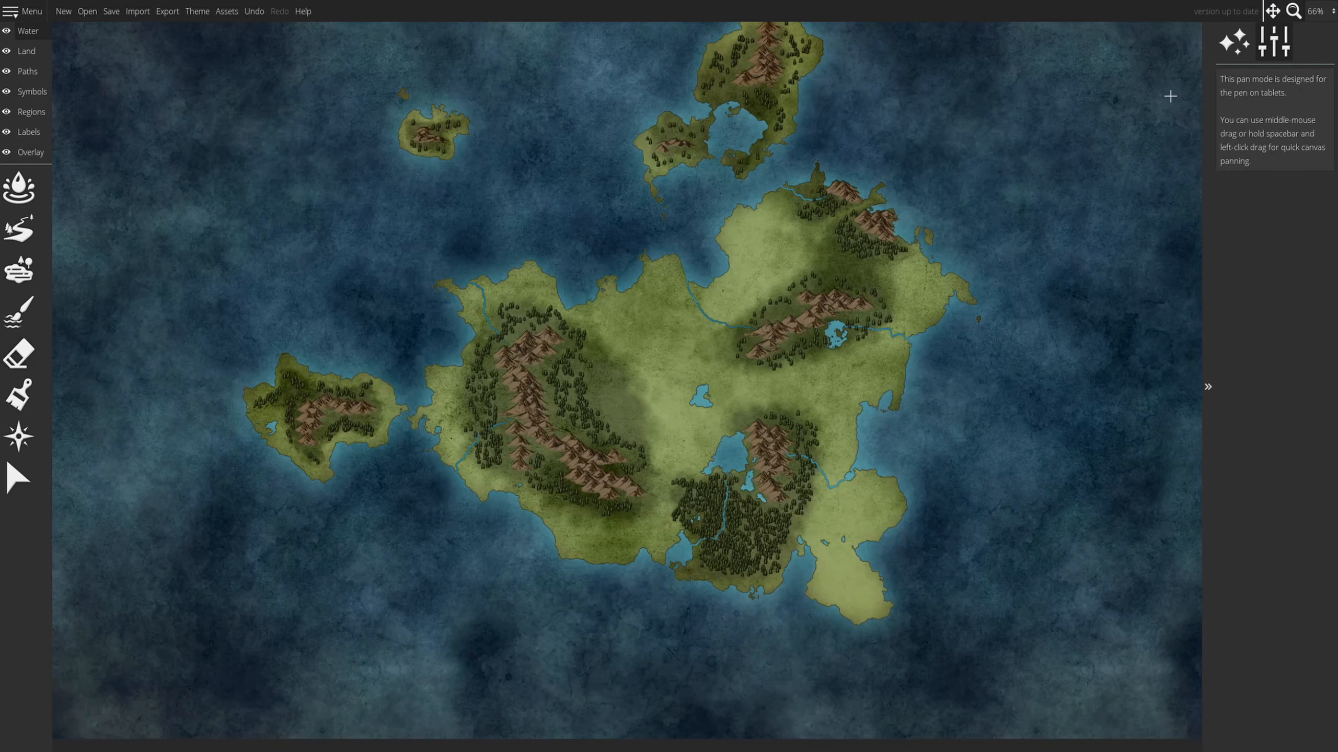
left_click_drag(911, 195, 750, 220)
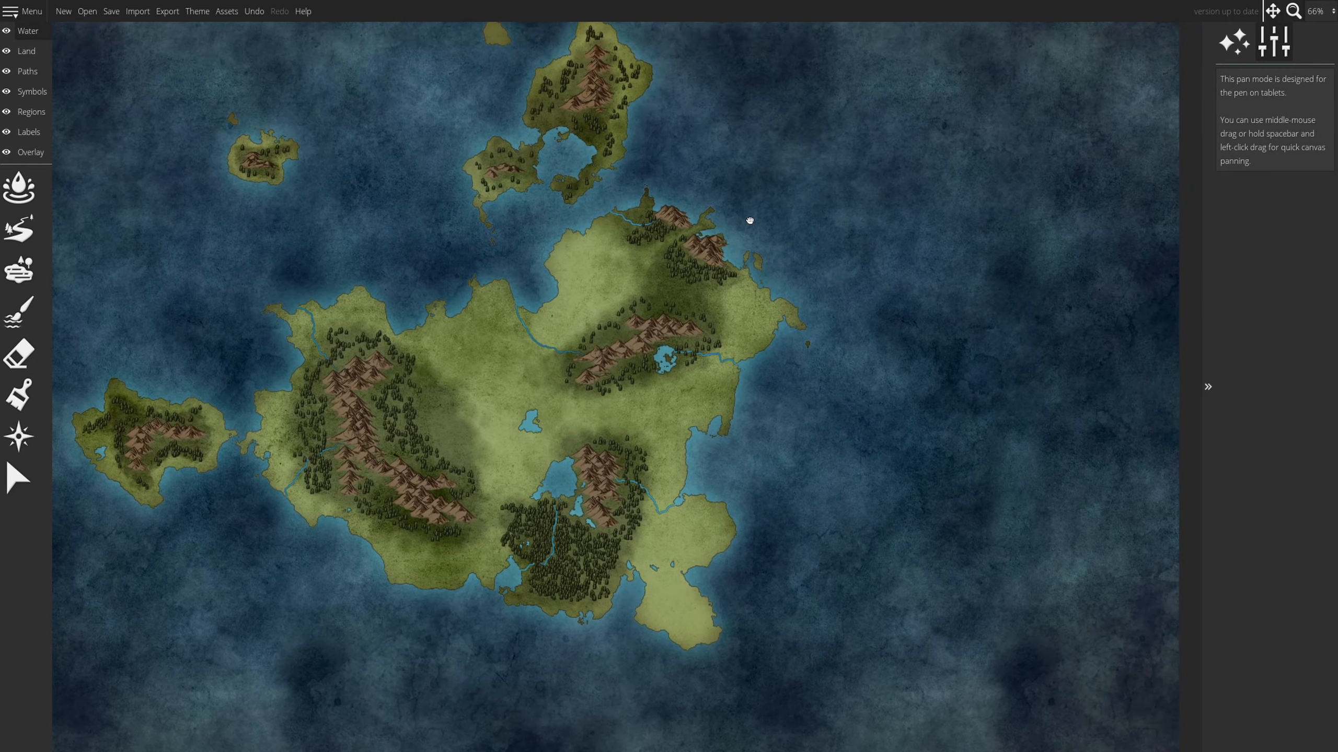
left_click_drag(811, 269, 811, 302)
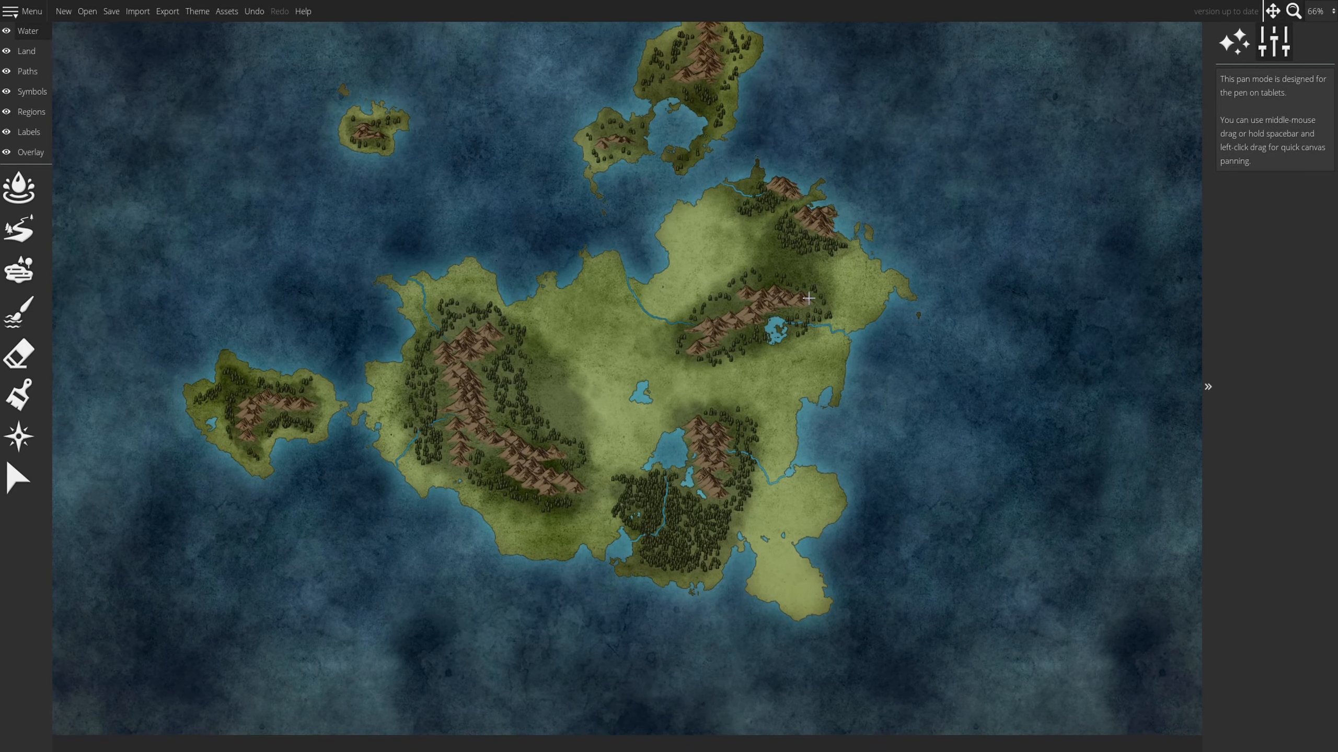
left_click_drag(814, 314, 641, 322)
left_click(32, 91)
left_click(19, 269)
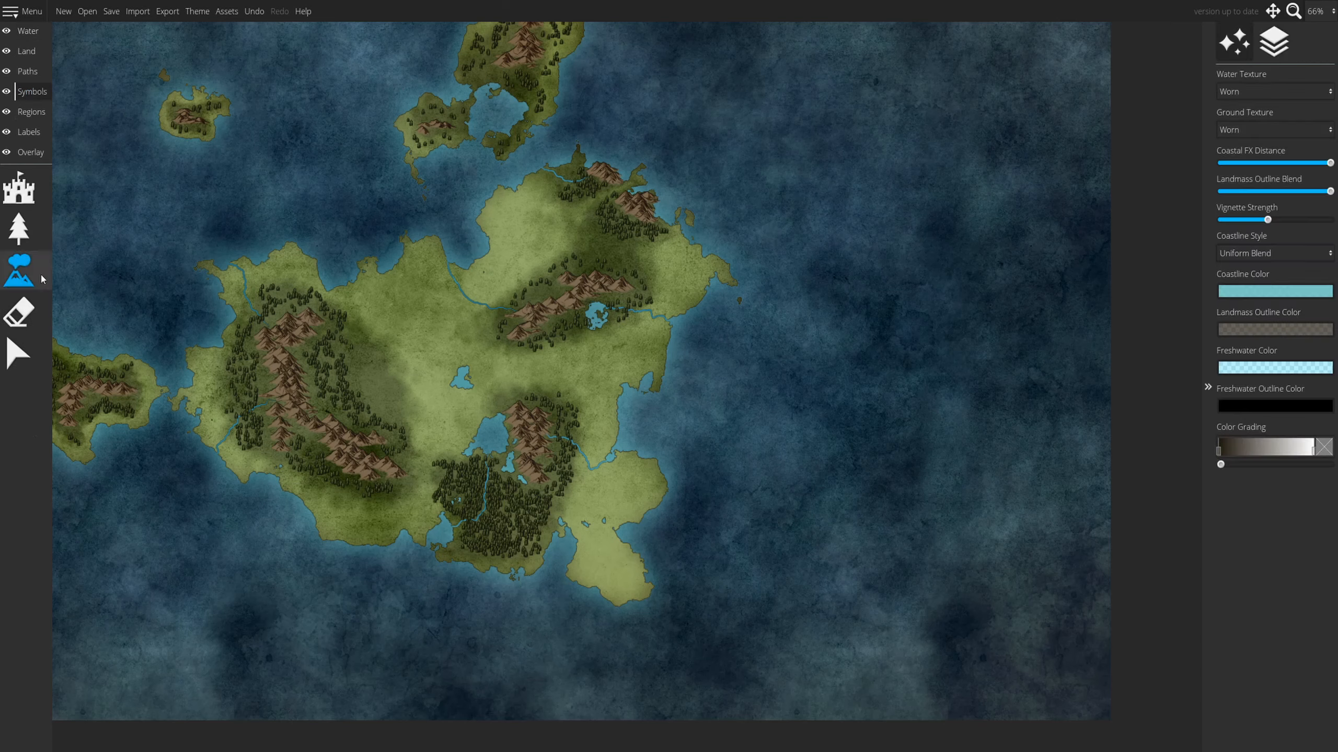
left_click(600, 541)
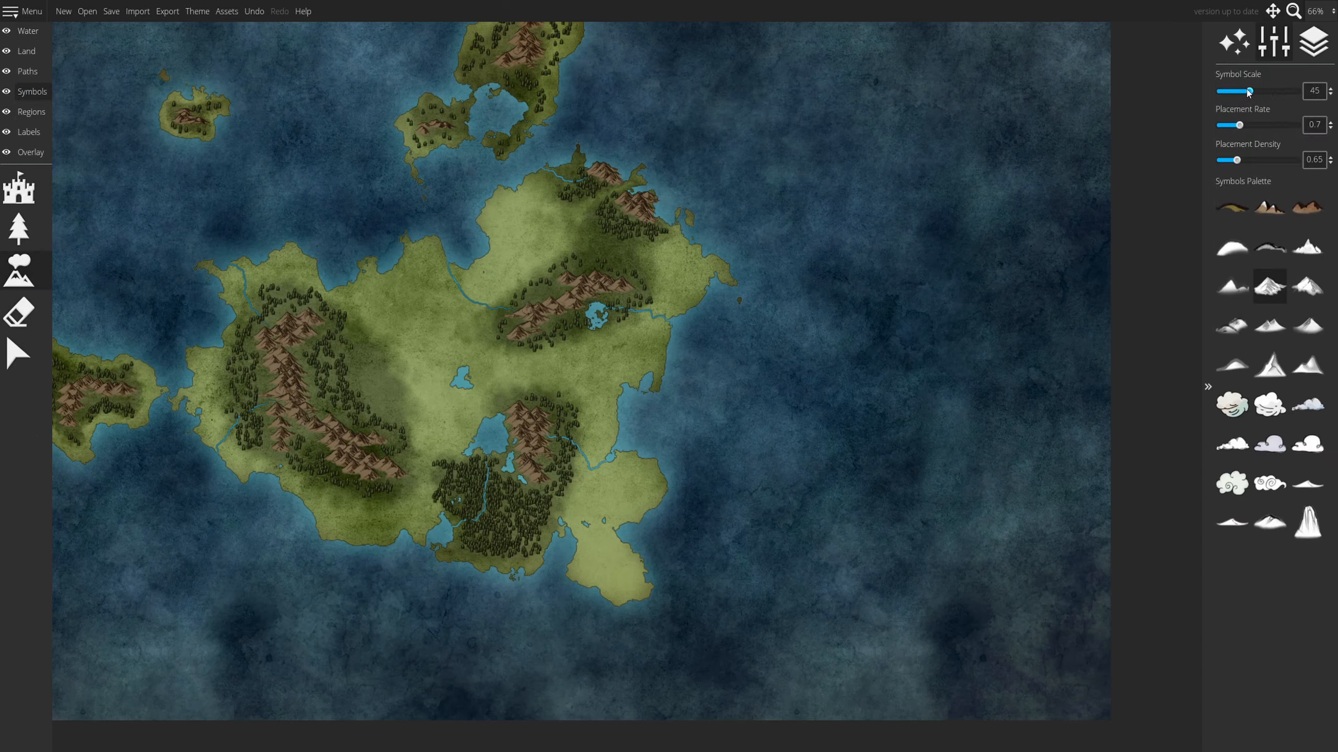
Step: Place a chain of overlapping mountain symbols along the southeastern peninsula's east coast, down to the small lake at its narrow neck
left_click(1317, 11)
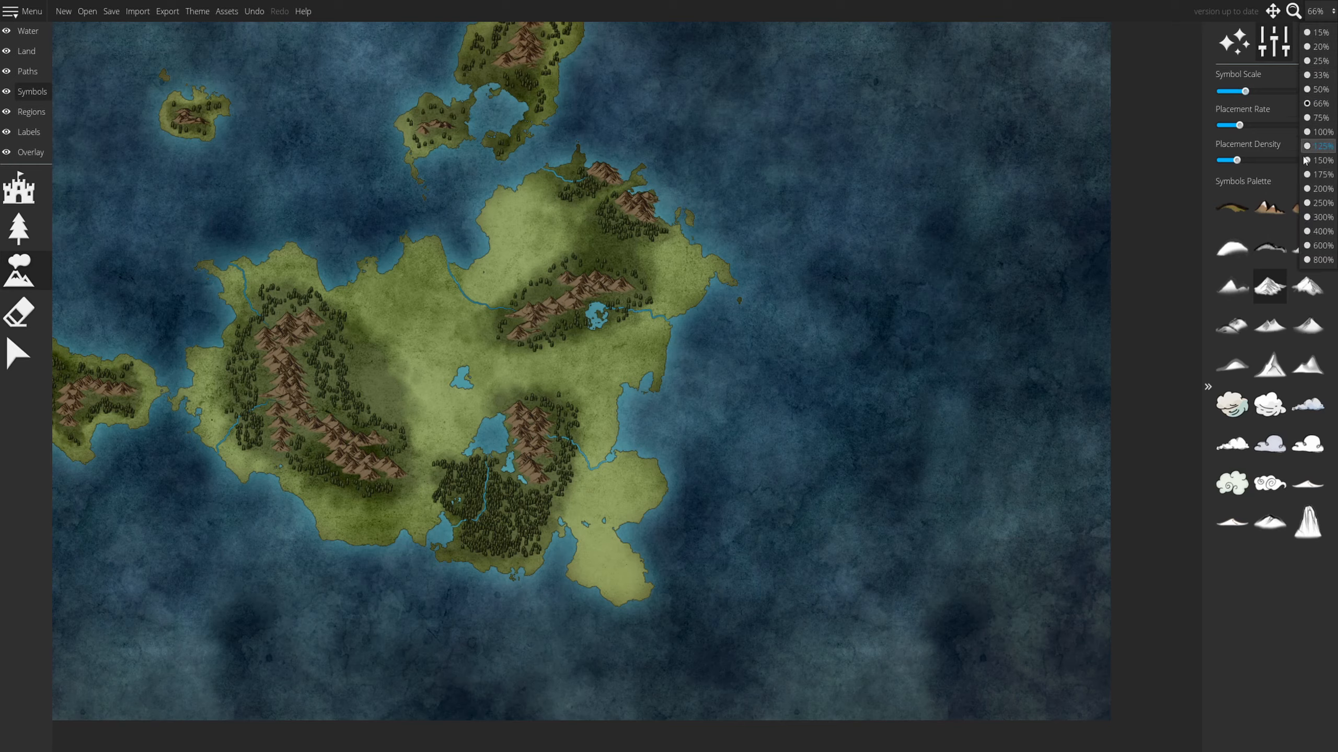
left_click(1317, 203)
left_click(1273, 16)
scroll(875, 210, "down", 10)
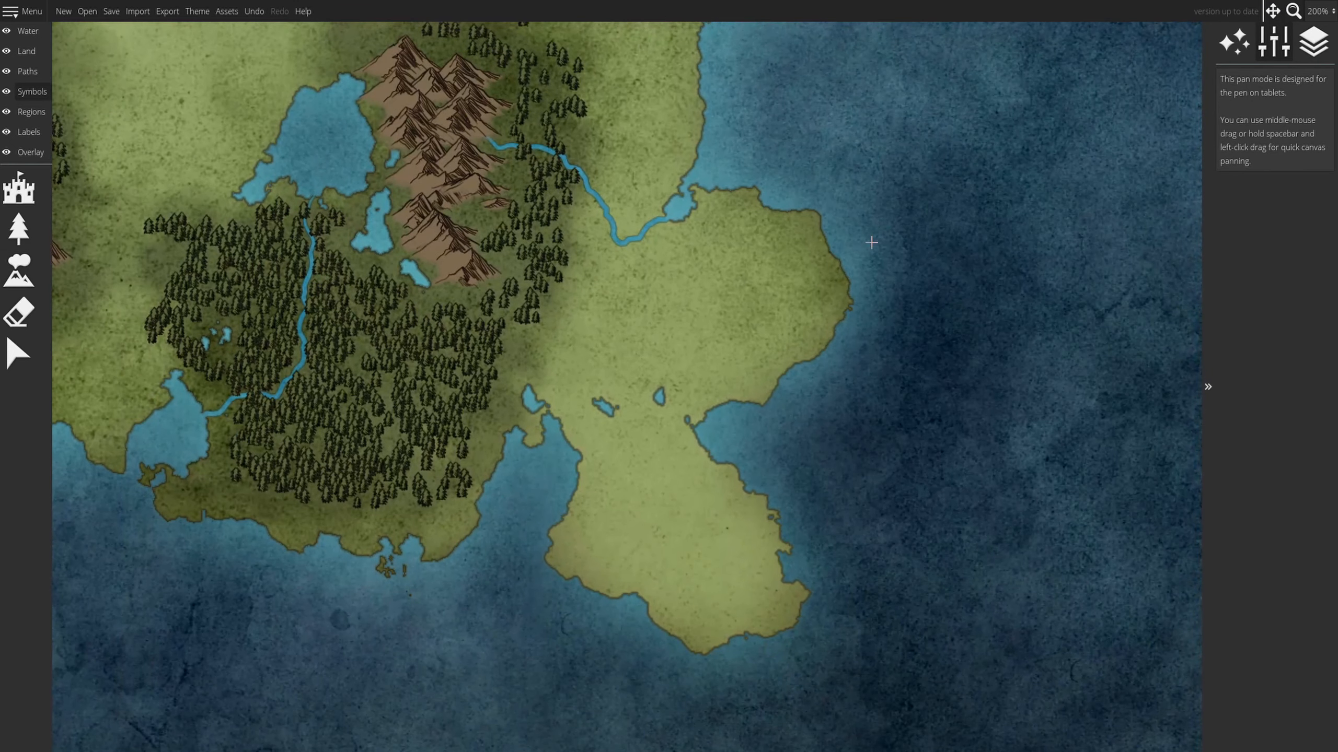
left_click(26, 273)
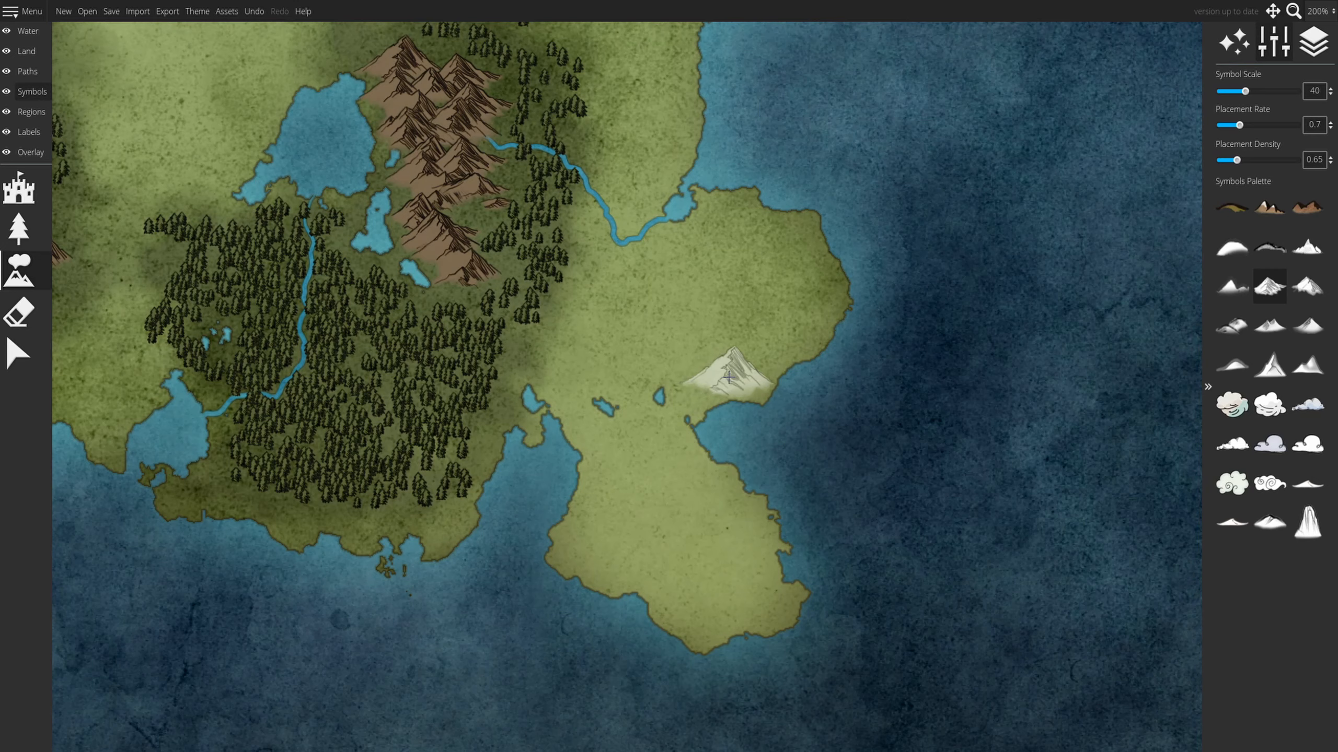
left_click(787, 336)
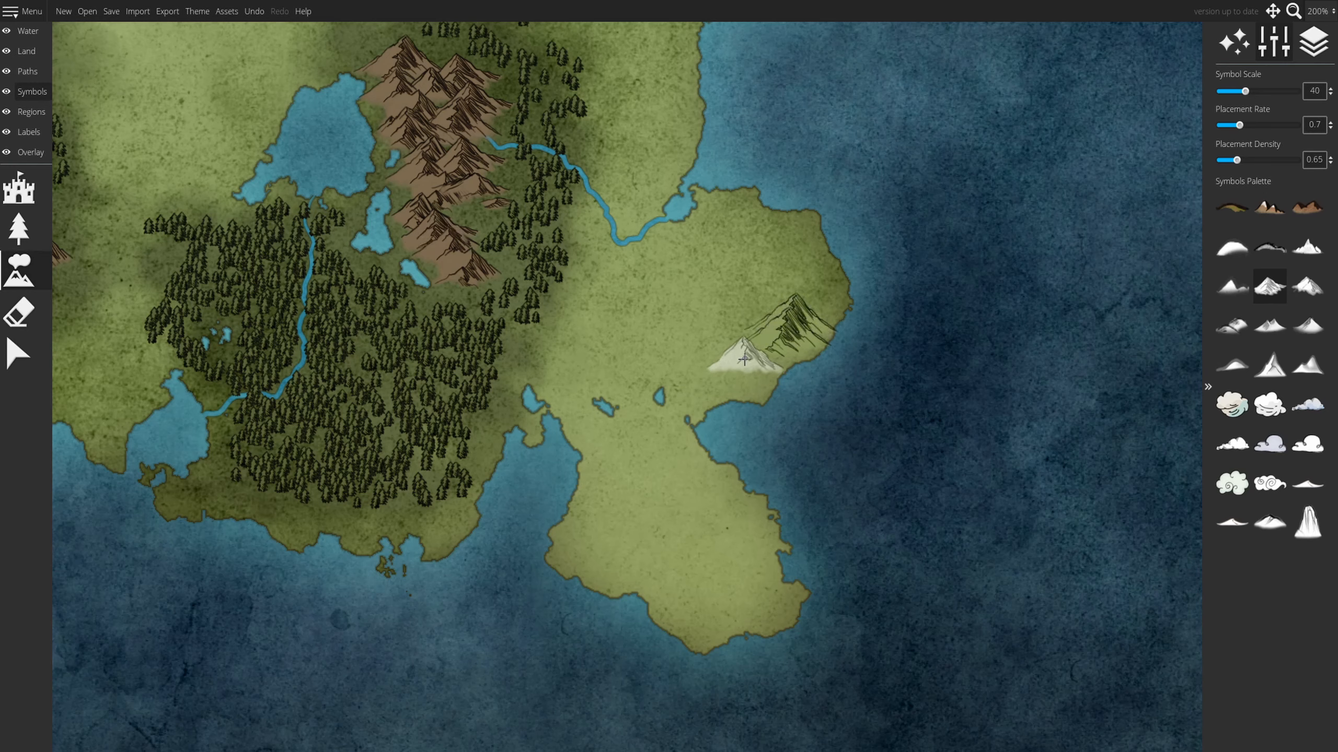
left_click(740, 380)
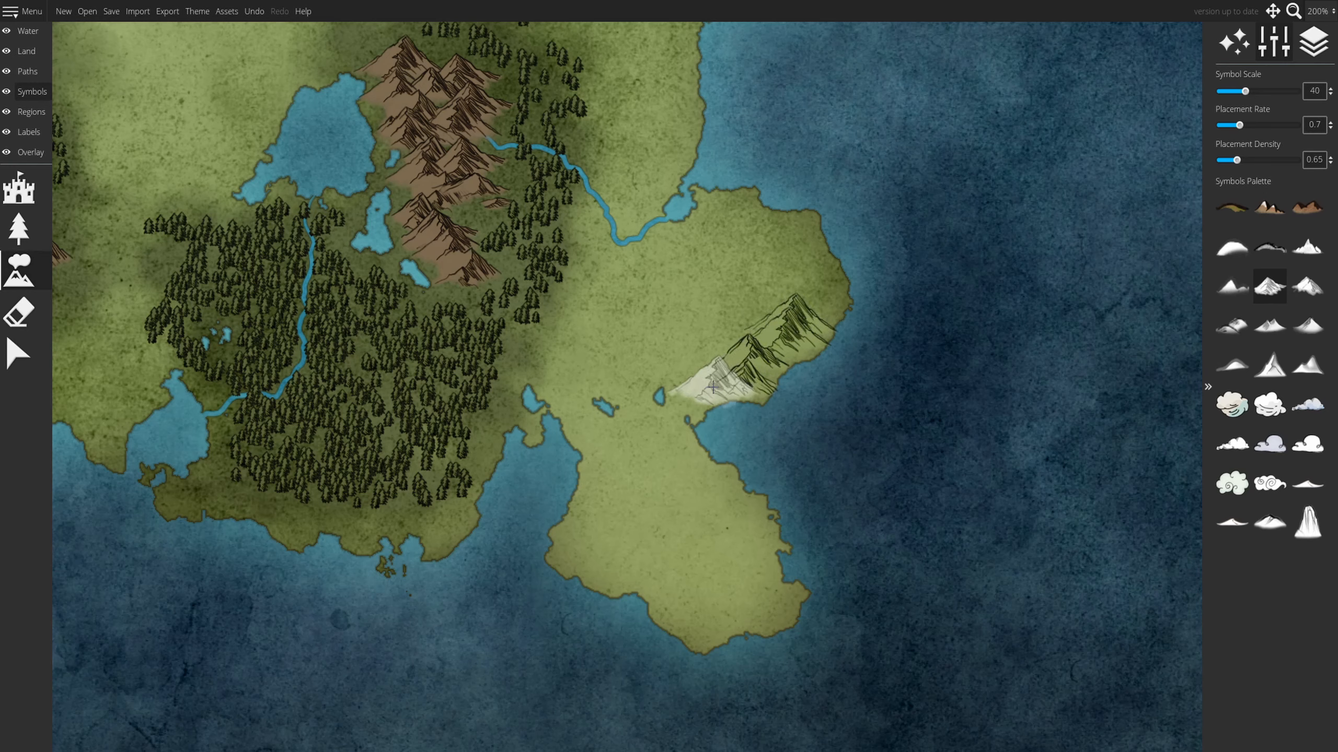
left_click(710, 390)
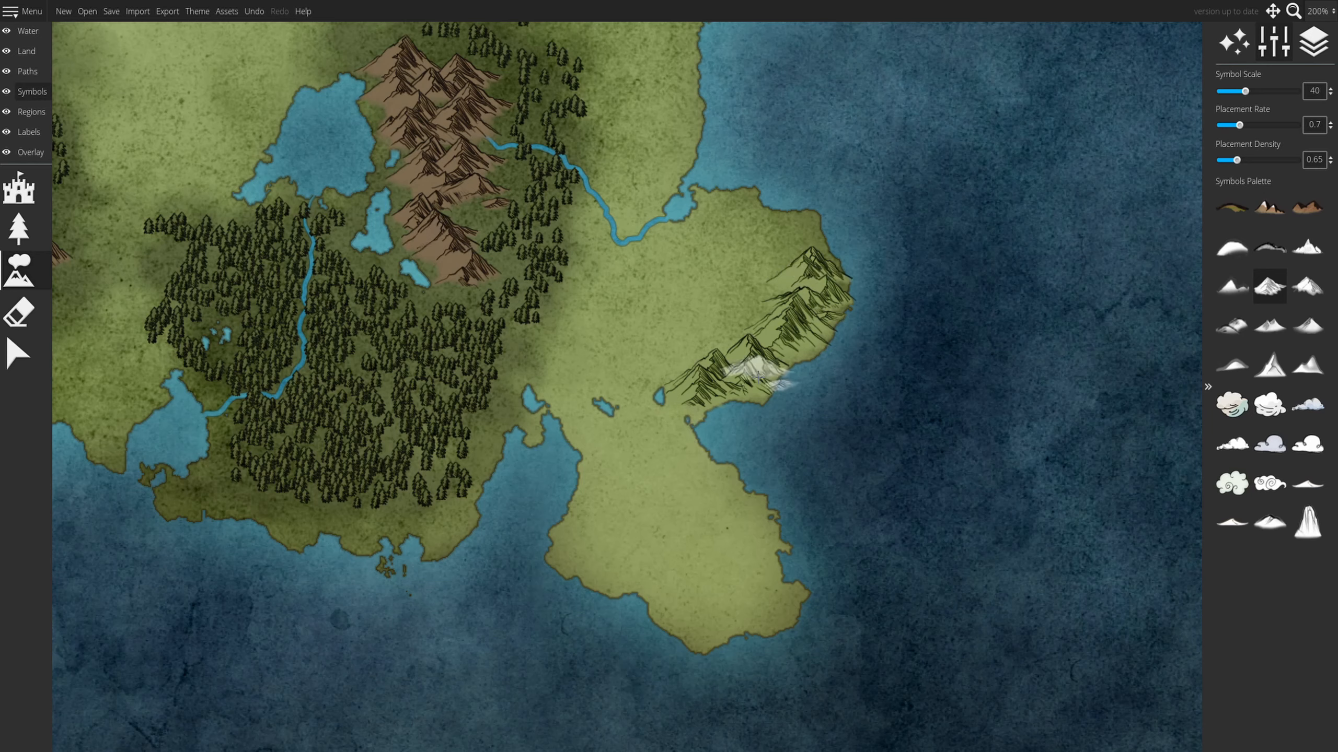
Step: Restrict land colouring to Mountains, set brush opacity and velocity to 1, and fill the mountains with the brown colour
left_click(36, 58)
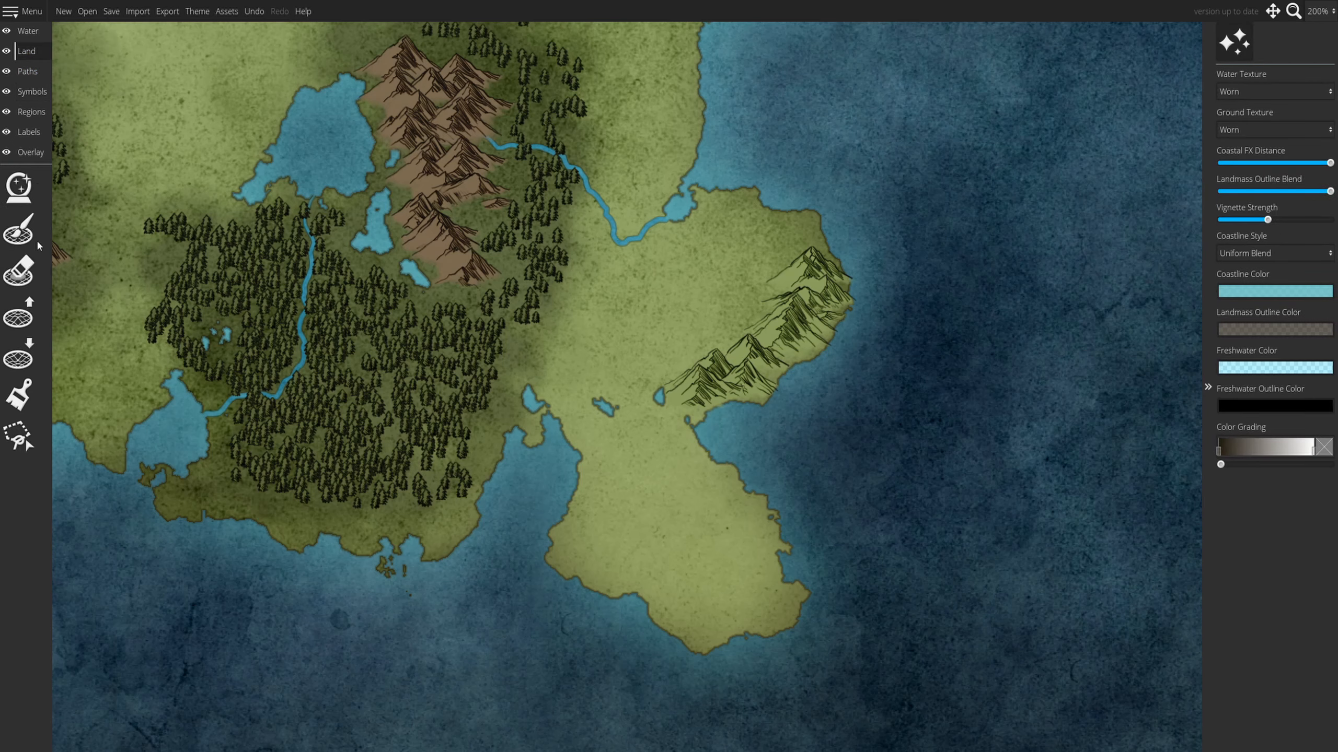
left_click(44, 395)
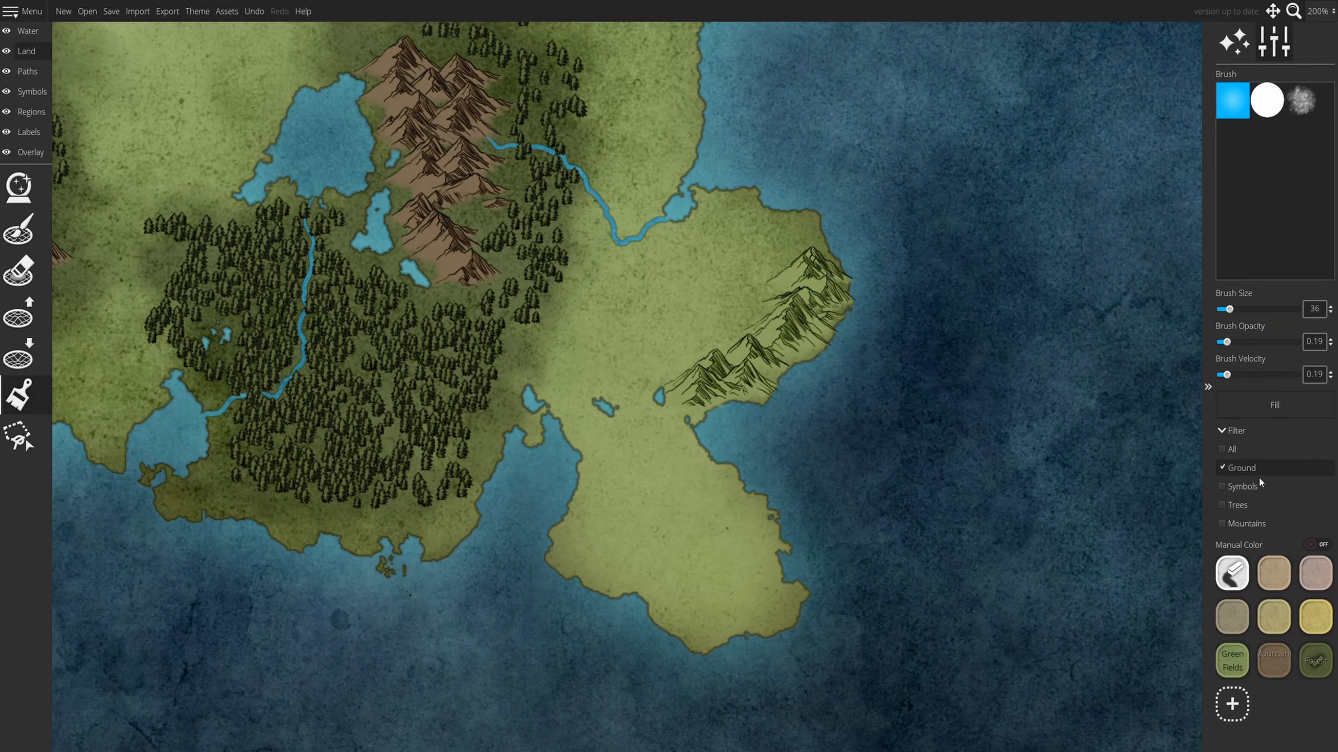
left_click(1241, 467)
left_click(1246, 523)
left_click(1281, 663)
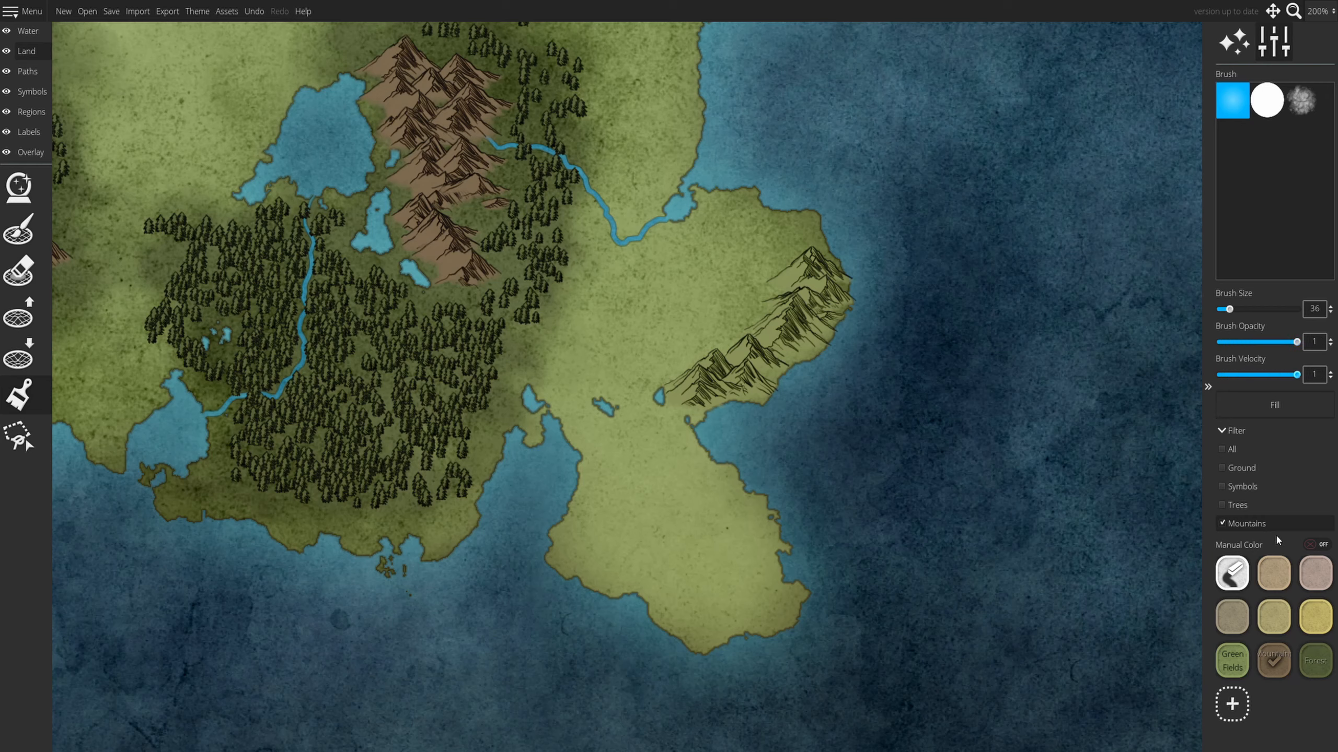
left_click(1274, 405)
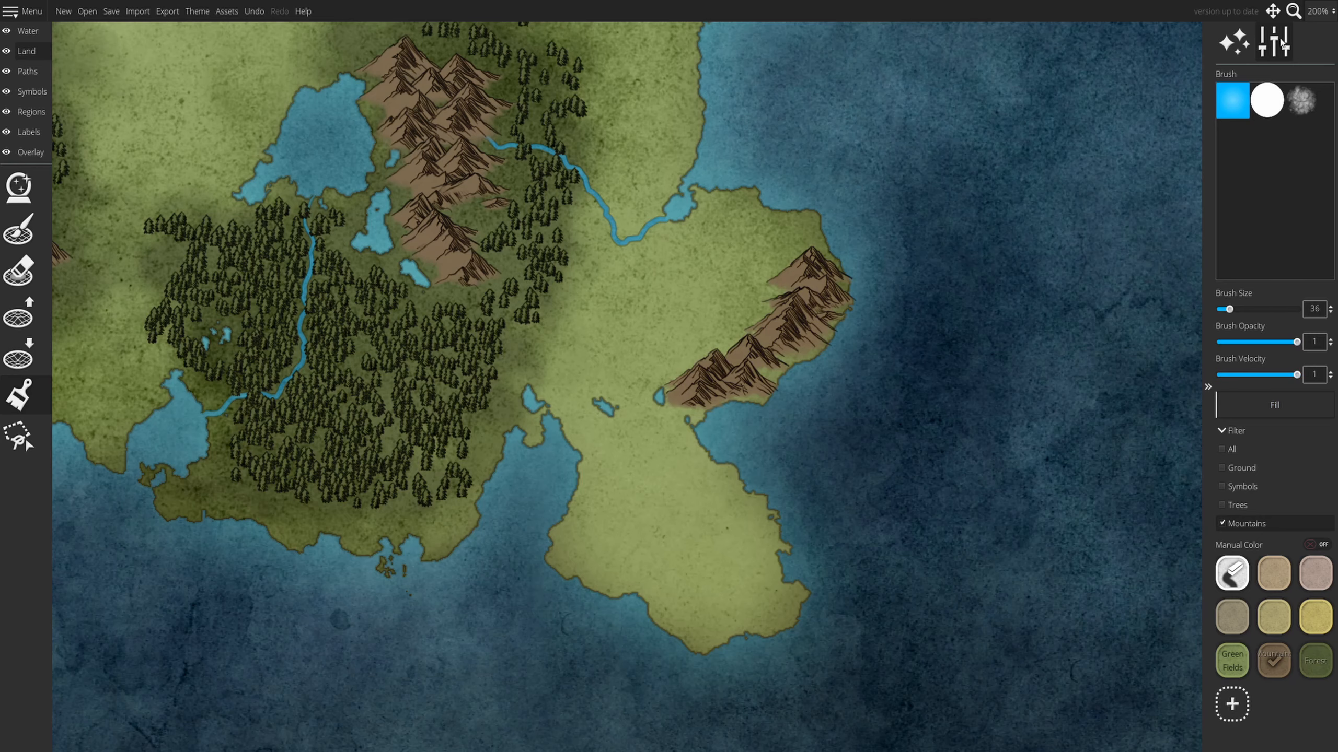
Step: Paint Forest ground around the new peninsula mountains and along both southern coasts, using a size 84 brush filtered to Ground
left_click(1323, 13)
left_click(1321, 103)
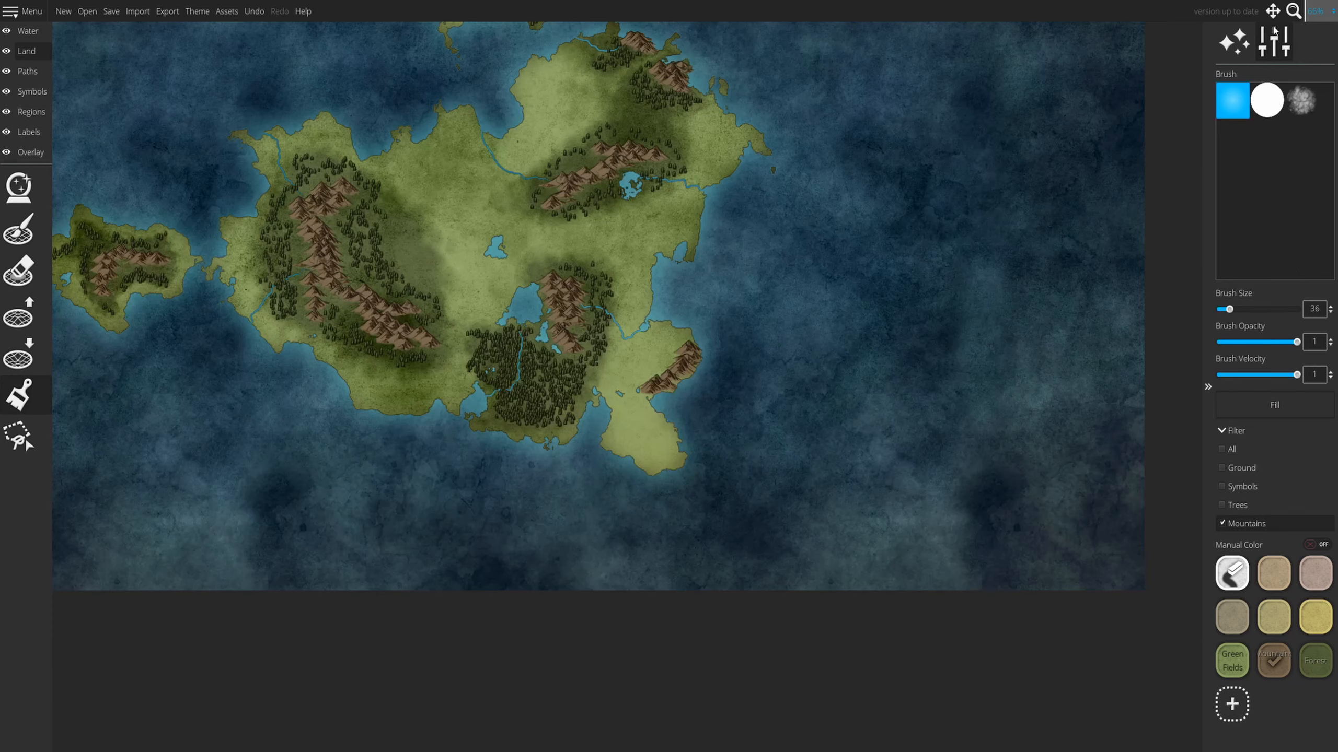
left_click(1272, 10)
left_click_drag(842, 105, 689, 109)
left_click(1323, 11)
left_click(1323, 202)
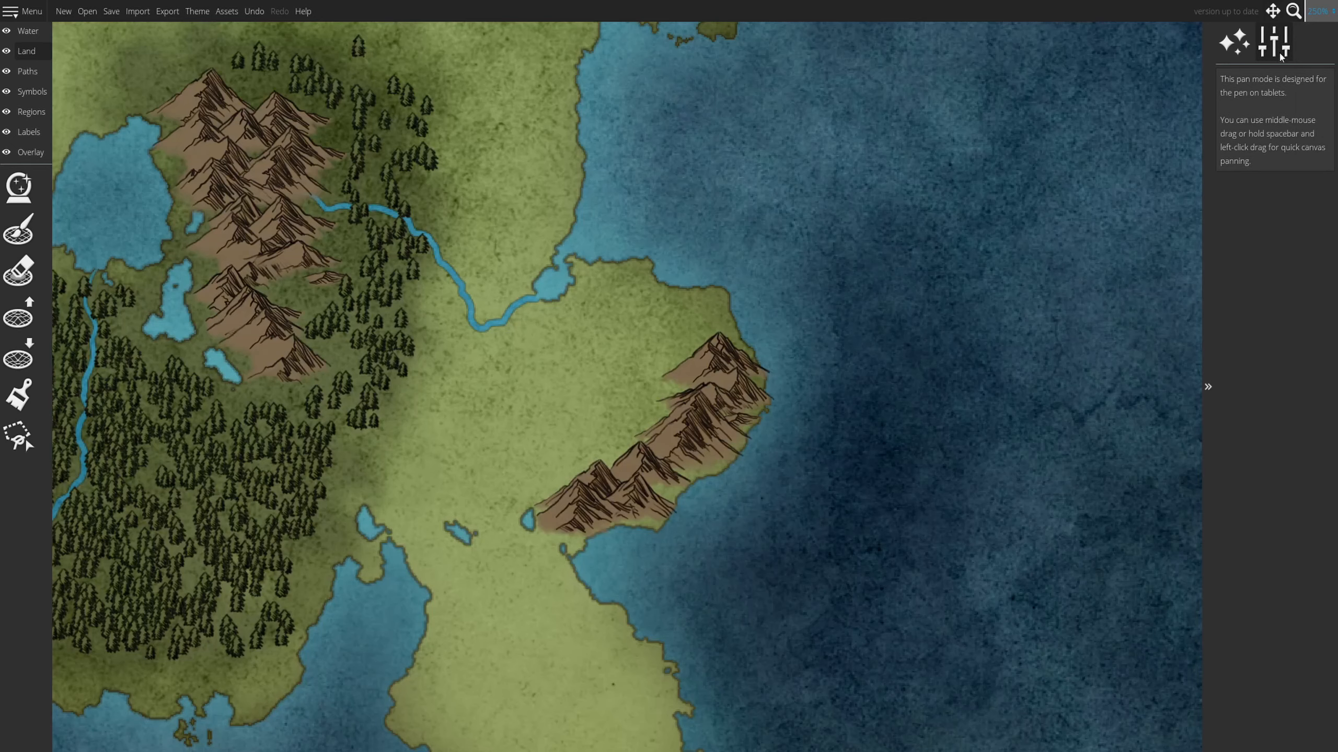
left_click_drag(878, 274, 902, 215)
left_click(18, 395)
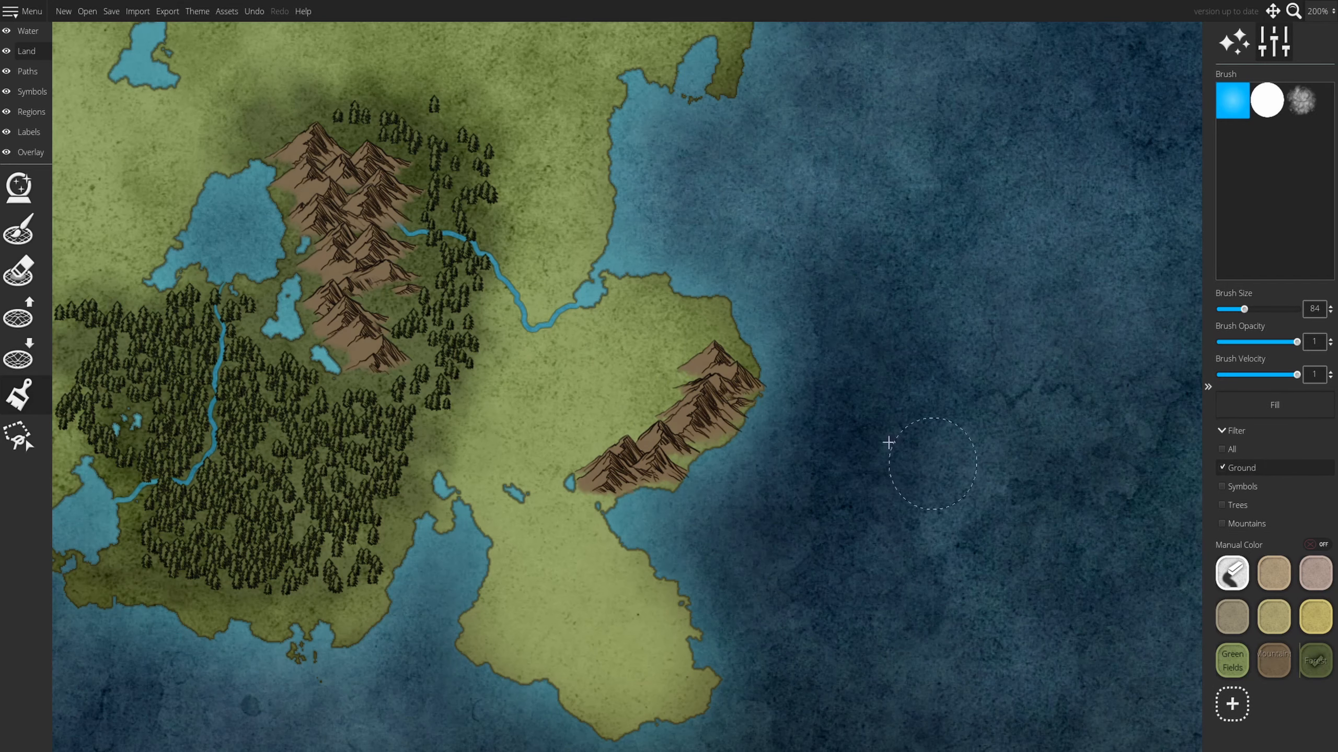
mouse_move(738, 316)
left_mouse_down()
mouse_move(485, 632)
mouse_move(659, 369)
mouse_move(563, 463)
mouse_move(529, 581)
left_mouse_up()
Step: Blend the peninsula's dark ground edges with Green Fields at brush size 36, opacity 0.25 and velocity 0.27
left_click(1232, 662)
mouse_move(687, 339)
left_mouse_down()
mouse_move(569, 526)
mouse_move(537, 637)
mouse_move(643, 369)
left_mouse_up()
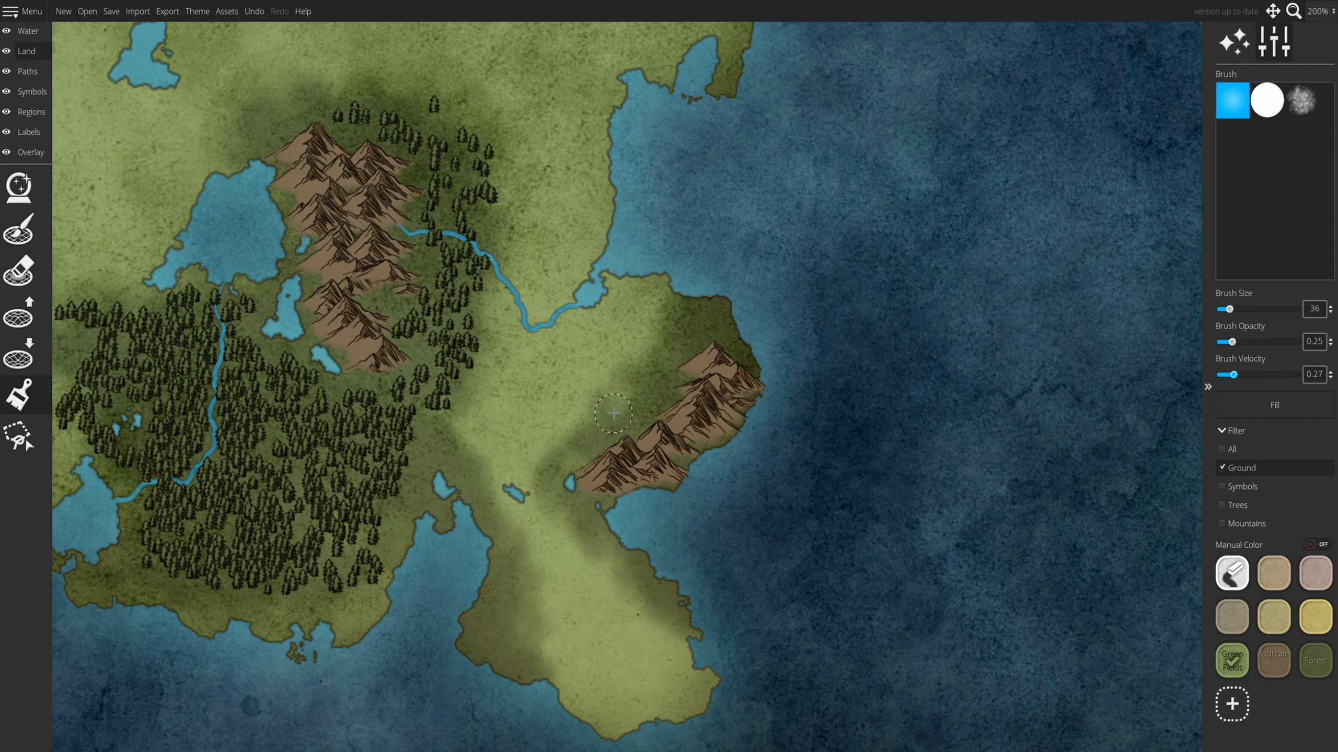
left_click_drag(613, 414, 592, 432)
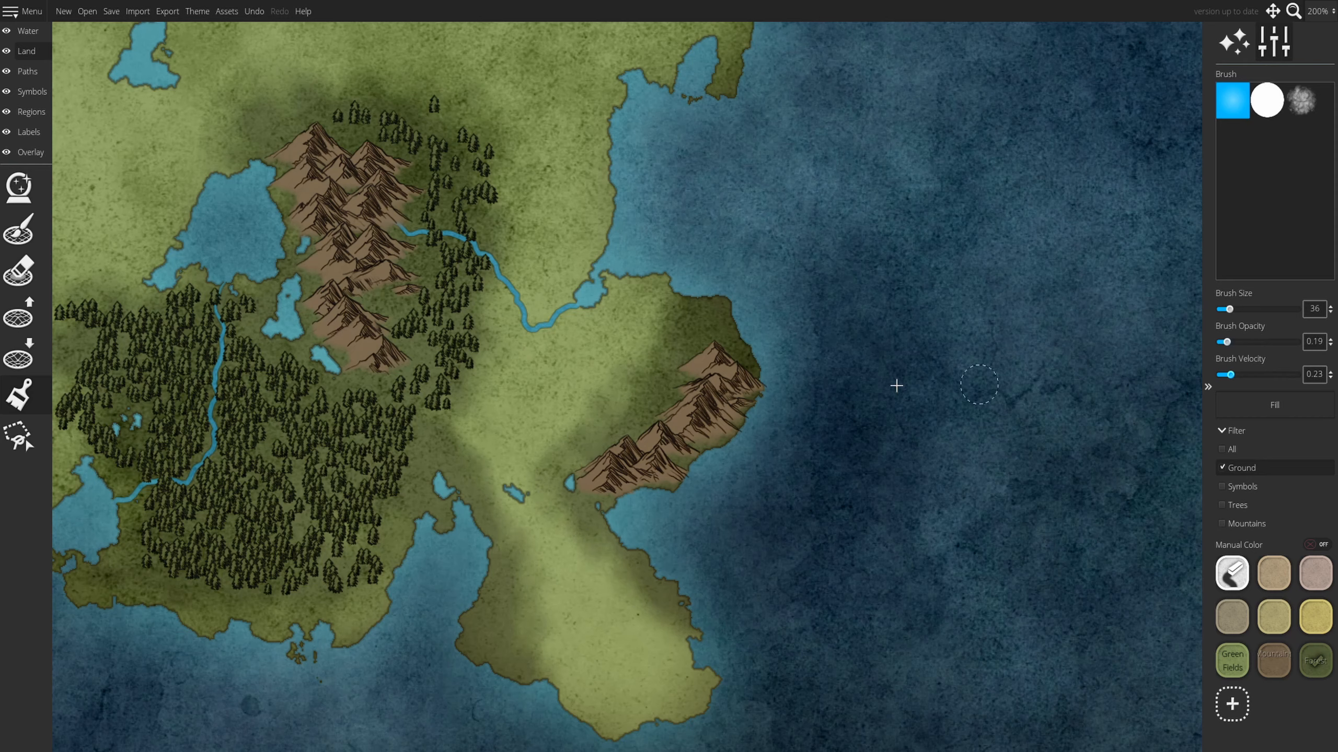
Step: Scatter tree symbols at scale 60 beside the peninsula mountains and along the dark ground on both southern coasts
left_click(31, 90)
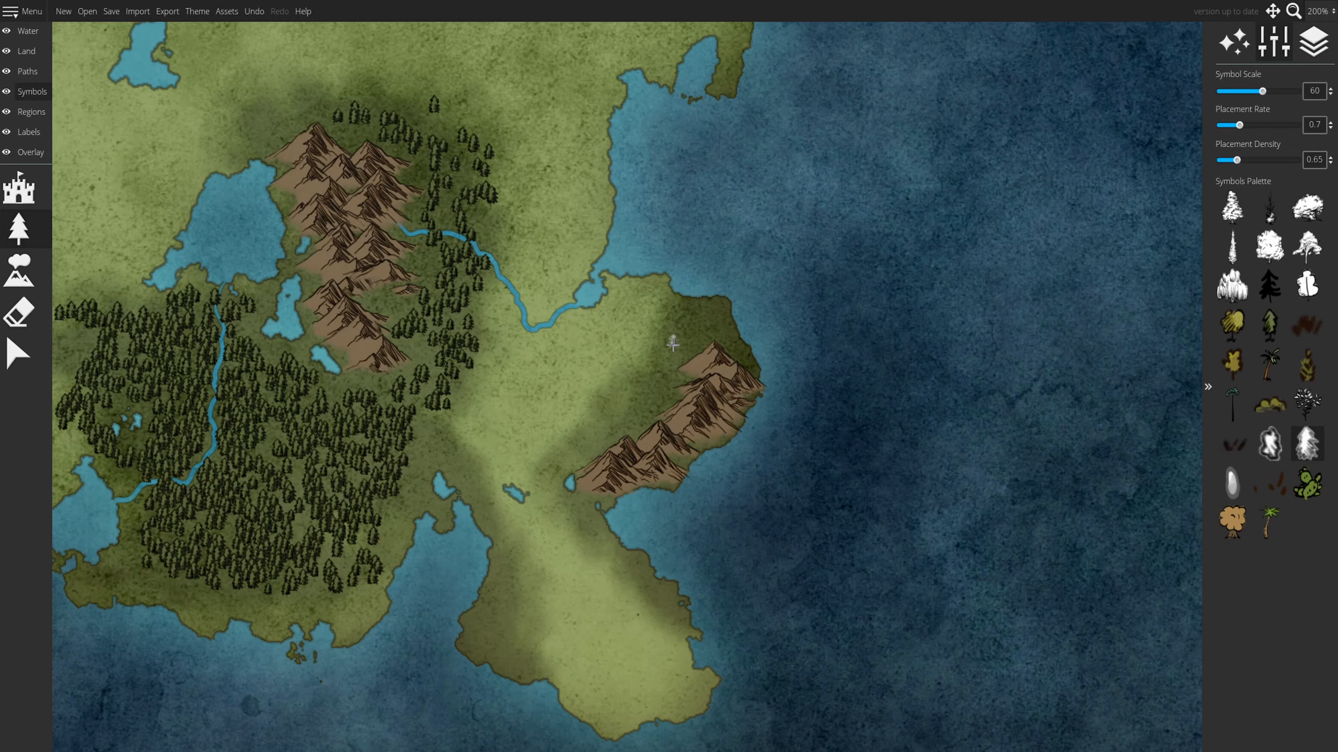
mouse_move(673, 343)
left_mouse_down()
mouse_move(627, 406)
mouse_move(653, 592)
mouse_move(489, 506)
mouse_move(504, 575)
left_mouse_up()
key("space")
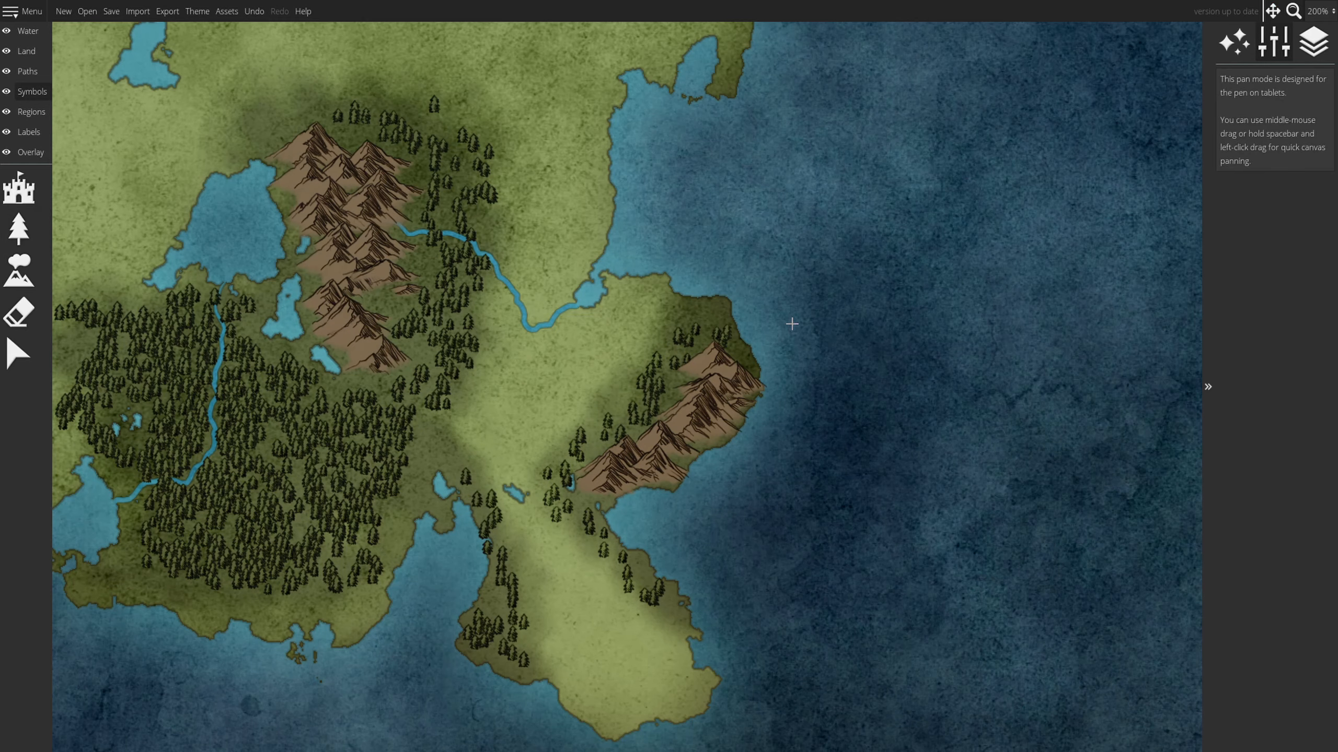